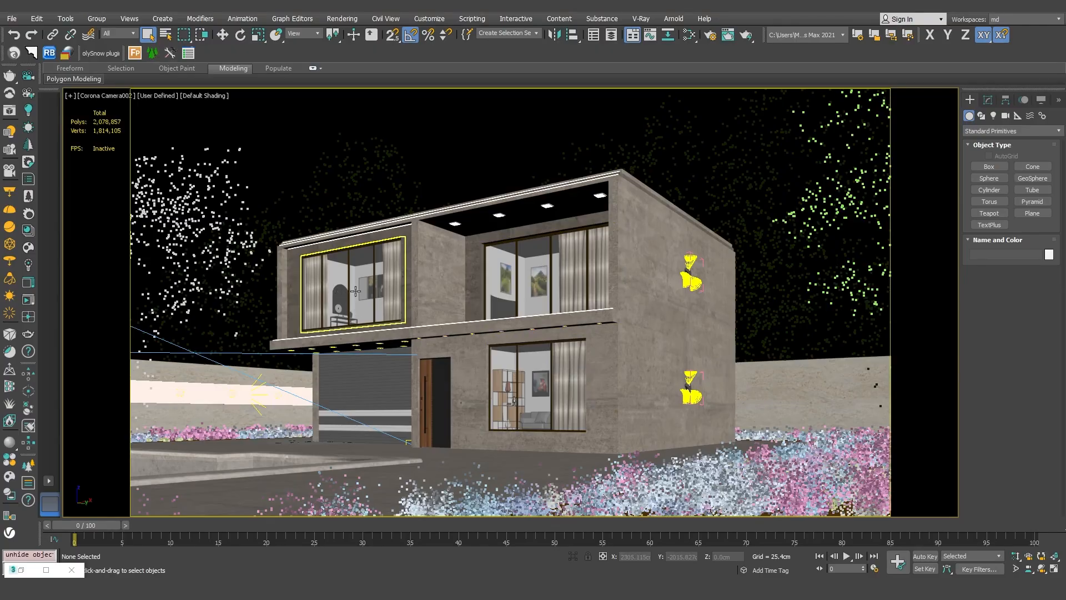
Switch from the camera to a perspective view and examine the Corona lights along both garden walls
left_click(267, 394)
key("p")
scroll(267, 389, "down", 5)
left_click_drag(260, 307, 456, 370)
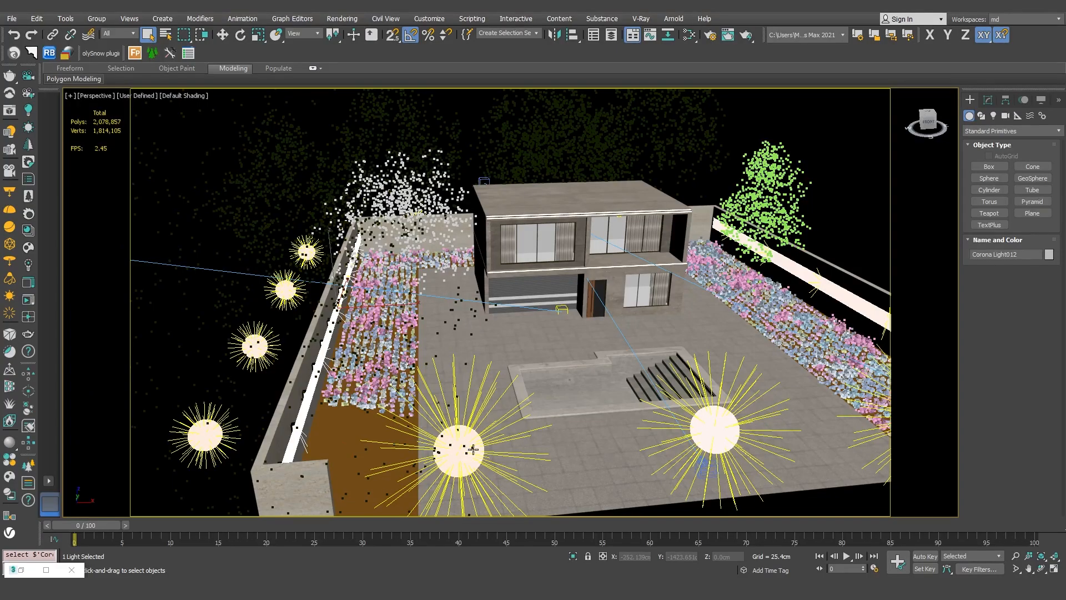
left_click_drag(801, 423, 694, 383)
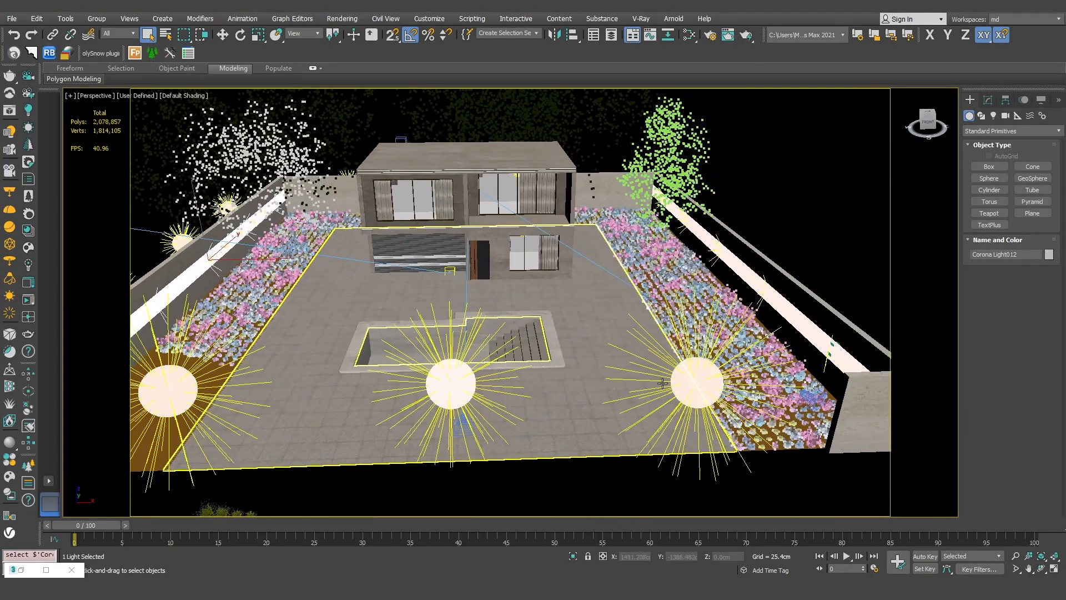
left_click(774, 293)
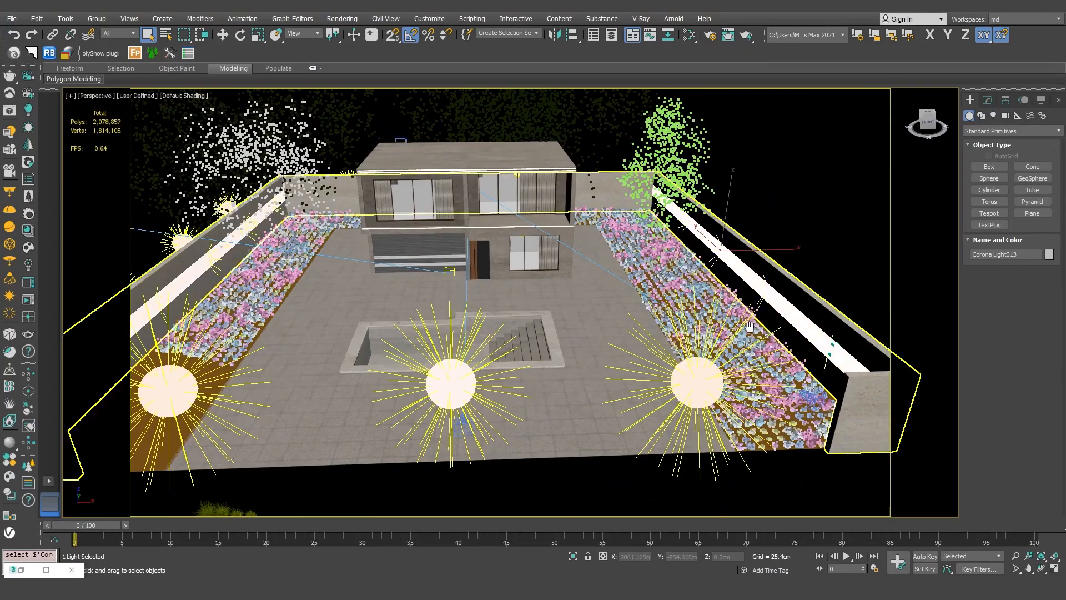
left_click_drag(750, 326, 666, 348)
Examine the lighting around the house, roof and flower beds from several angles, and return to the Corona camera view
left_click_drag(414, 335, 453, 412)
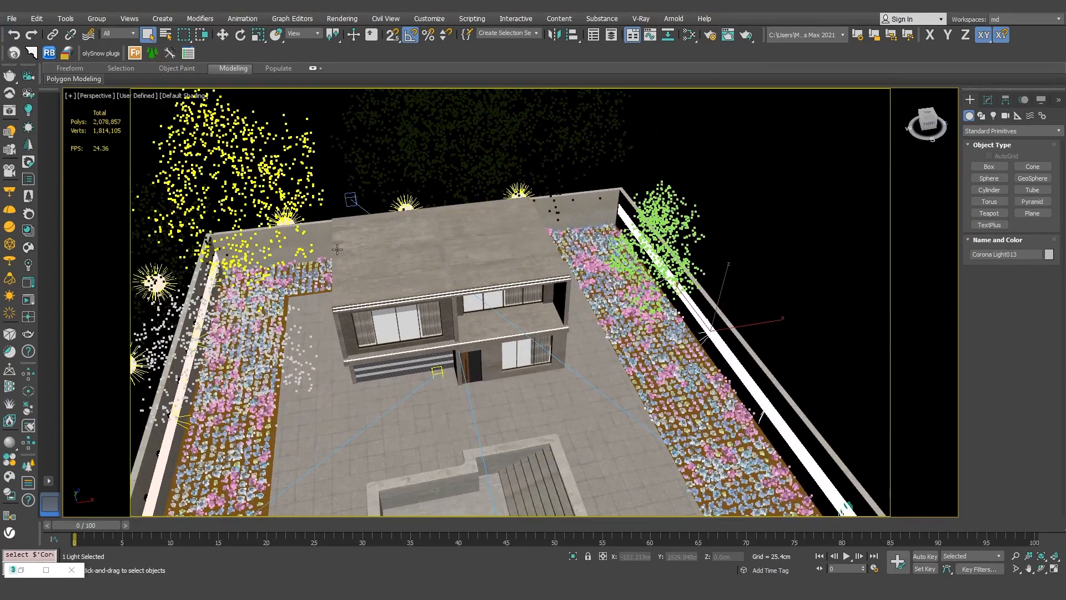
left_click_drag(437, 314, 520, 328)
left_click_drag(517, 348, 519, 260)
left_click_drag(572, 399, 471, 389)
left_click_drag(400, 376, 549, 395)
scroll(303, 255, "up", 4)
left_click_drag(302, 256, 363, 354)
scroll(438, 228, "up", 3)
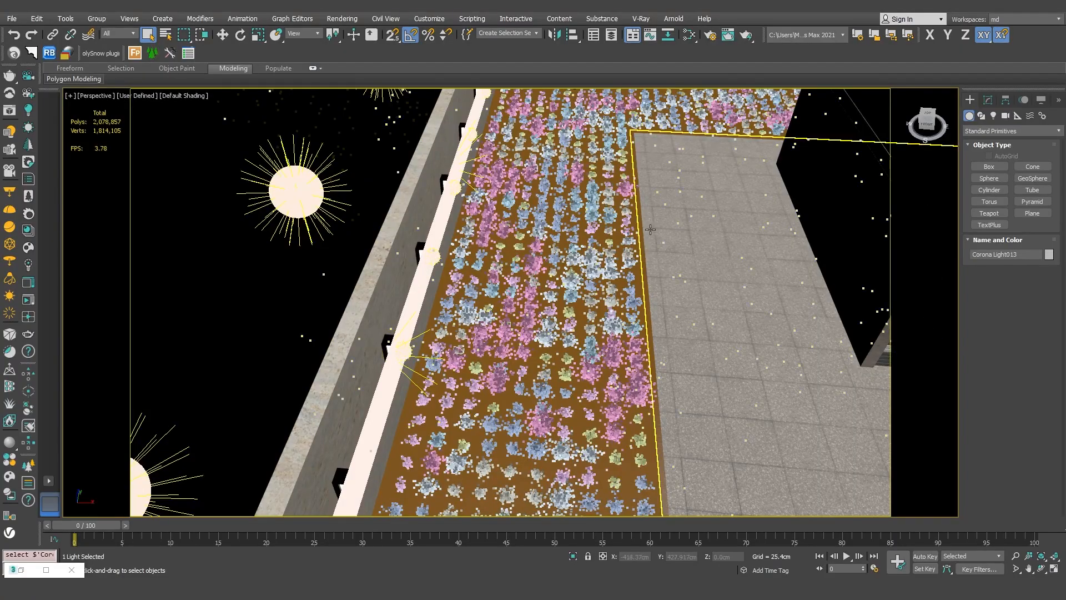
scroll(637, 226, "down", 3)
left_click_drag(647, 226, 610, 214)
left_click_drag(766, 238, 468, 209)
scroll(525, 207, "down", 4)
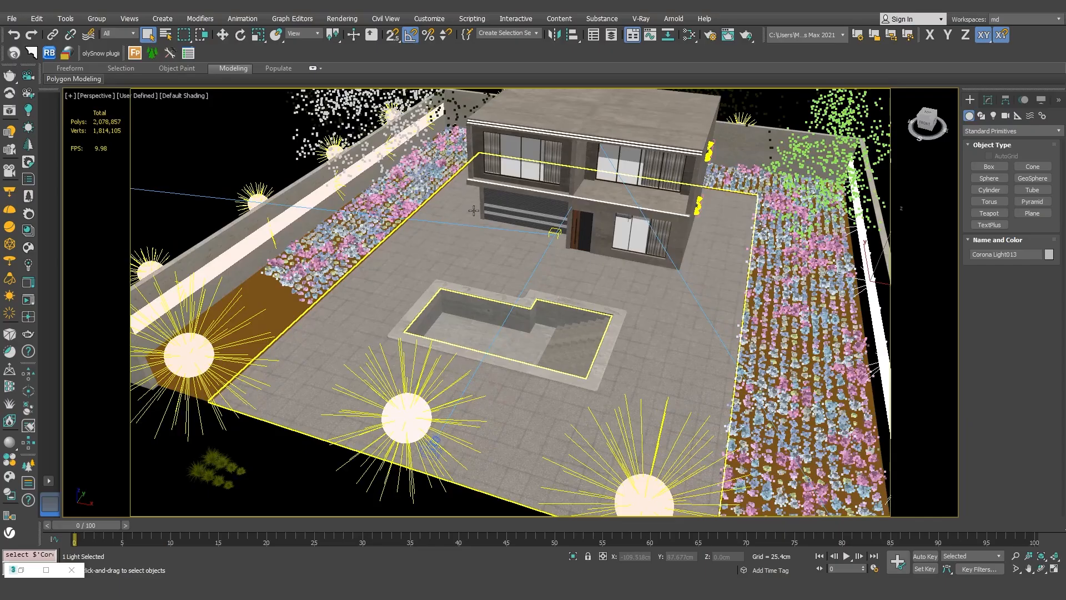
key("c")
double_click(521, 220)
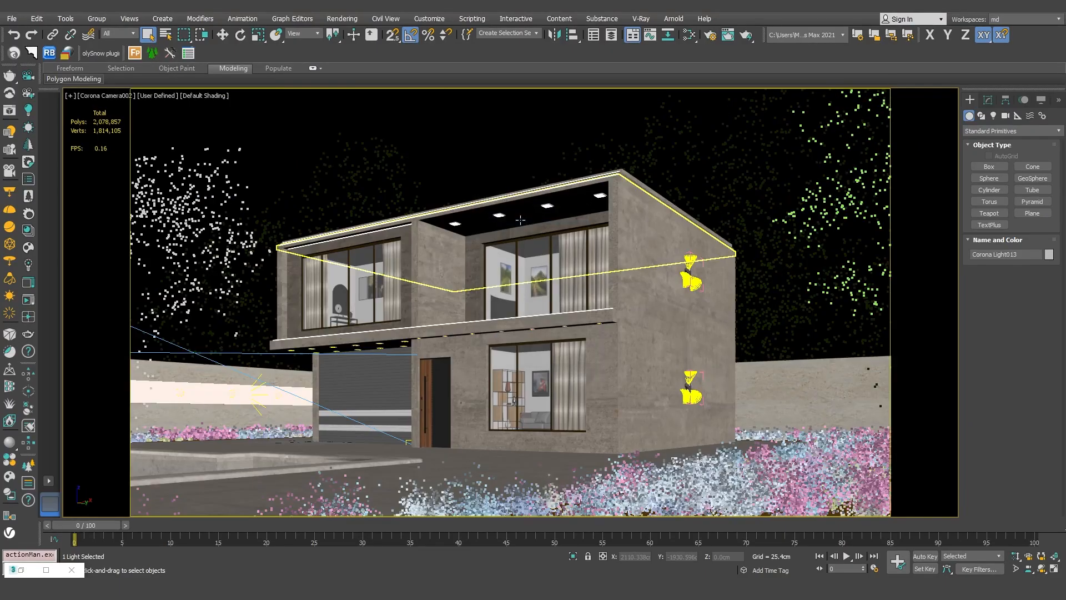
Open the material editor and examine the settings of the standalone Corona light material
left_click(690, 37)
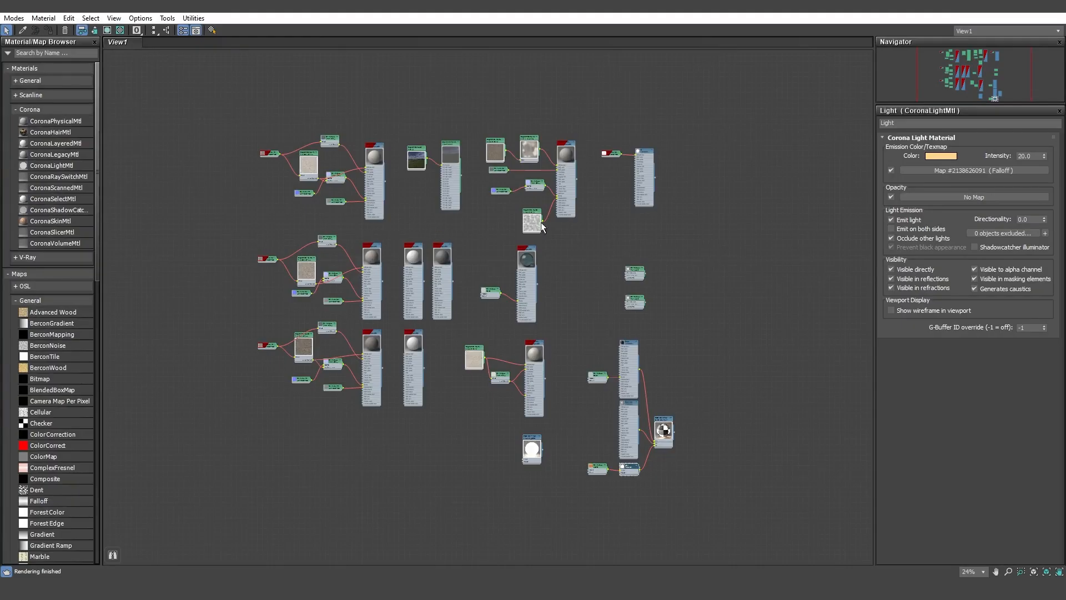
double_click(534, 451)
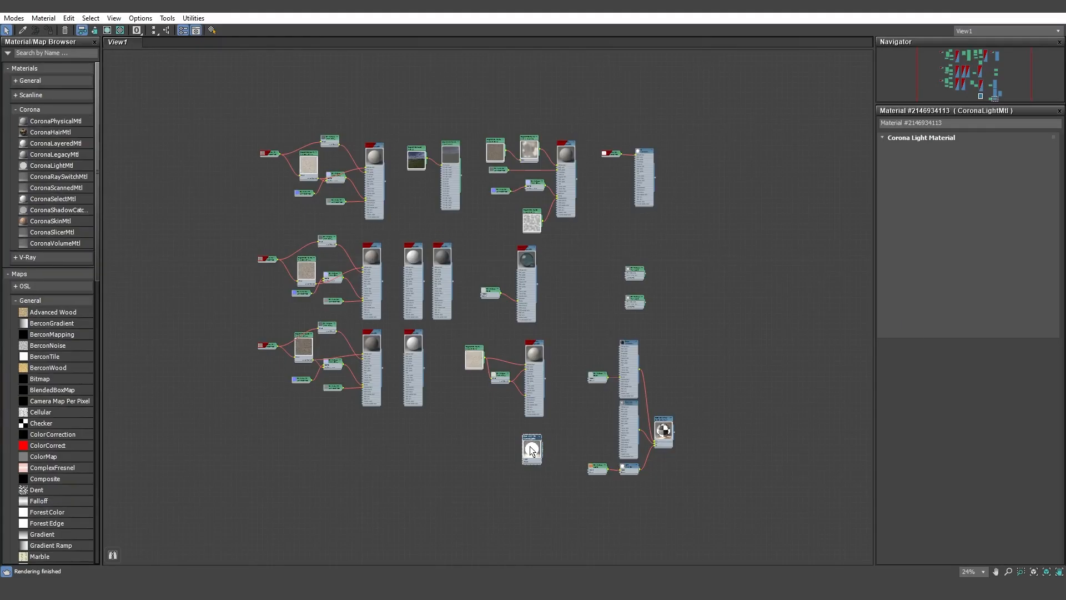
scroll(535, 451, "up", 5)
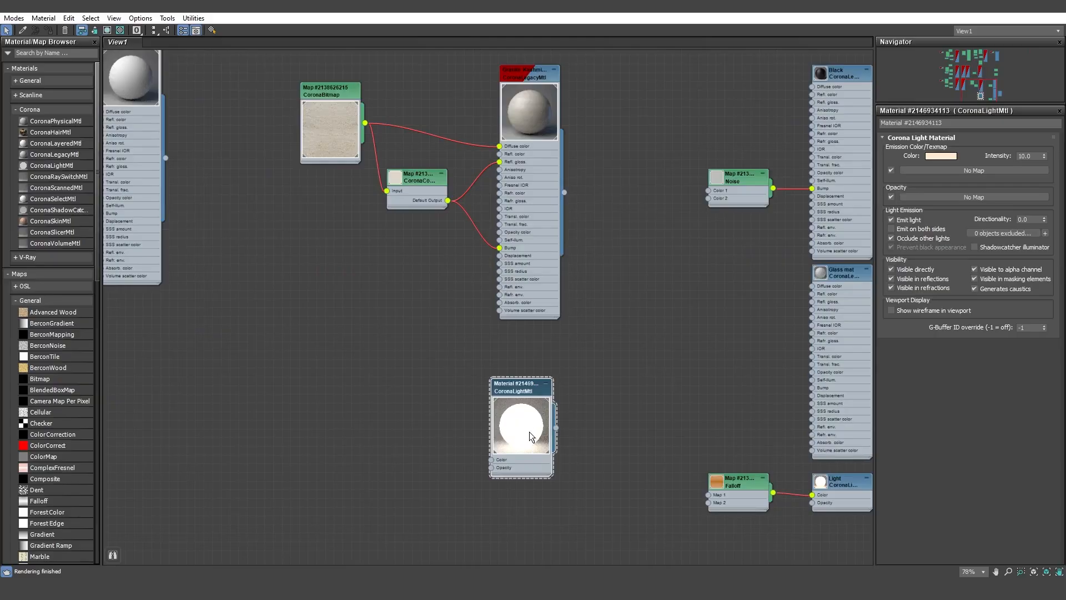
left_click_drag(648, 353, 439, 341)
Examine the Multi/Sub-Object lamp material and the self-illumination settings of the St material, and close the material editor
double_click(739, 344)
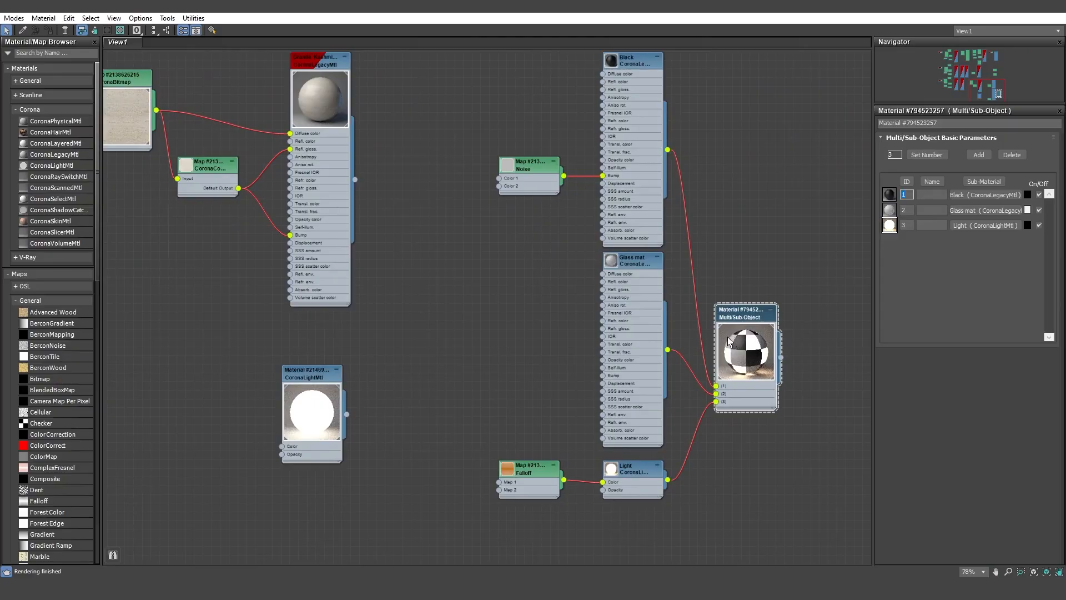
left_click_drag(706, 187, 673, 404)
left_click_drag(676, 230, 617, 362)
left_click_drag(579, 192, 541, 438)
left_click_drag(555, 322, 537, 456)
double_click(548, 176)
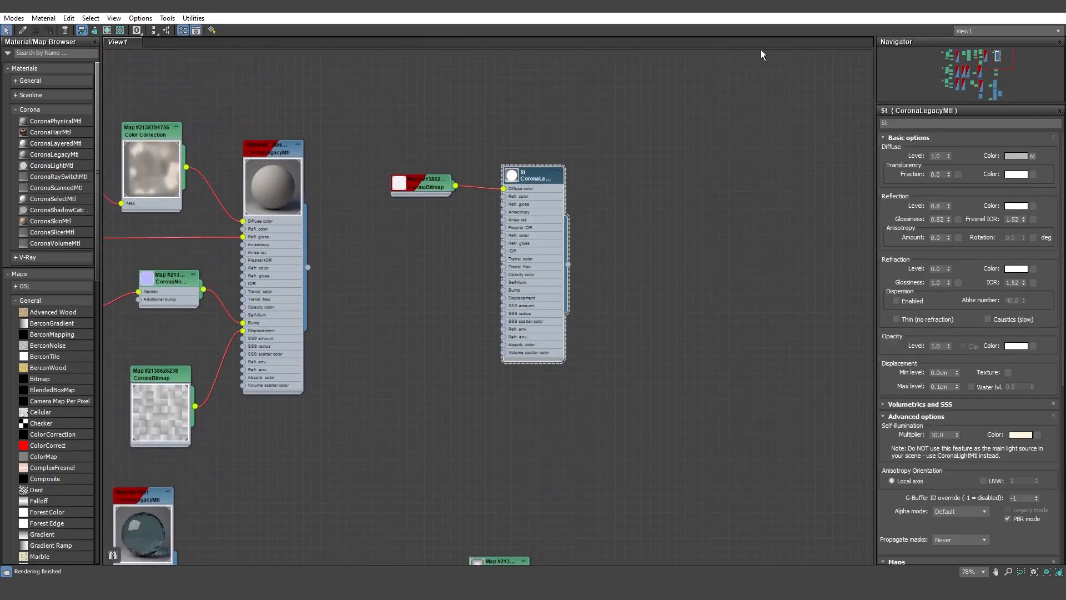
scroll(316, 230, "down", 3)
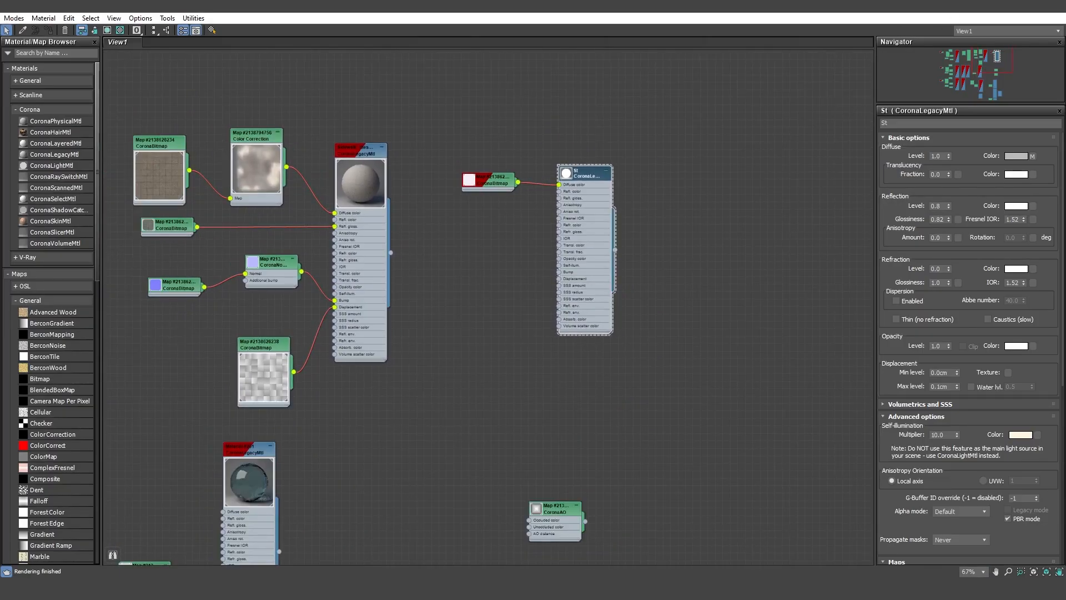
left_click(1056, 3)
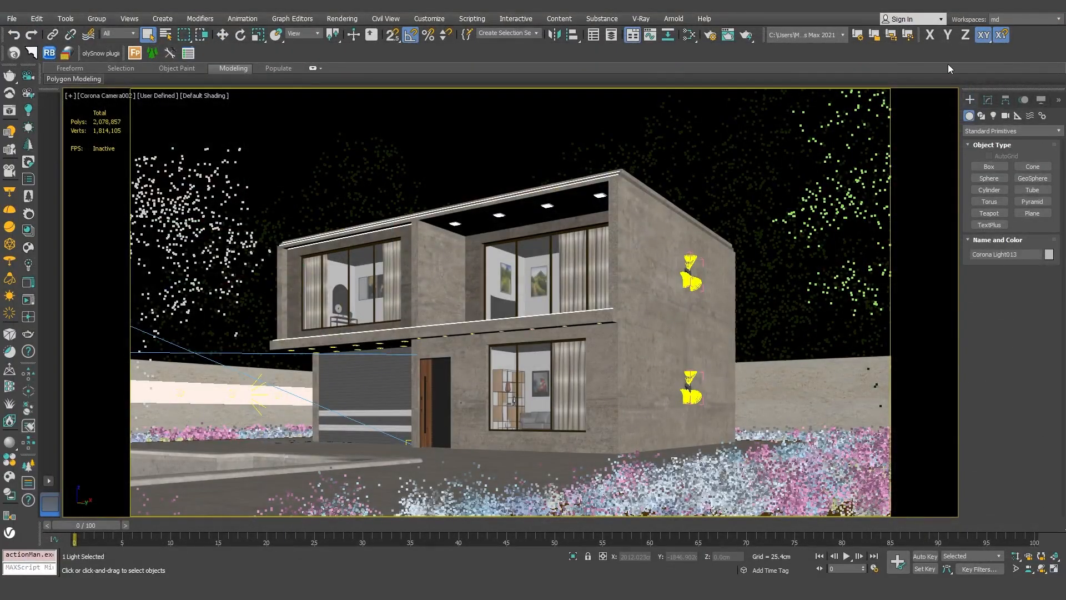
Open the render setup and delete the CShading_Caustics render element
left_click(711, 37)
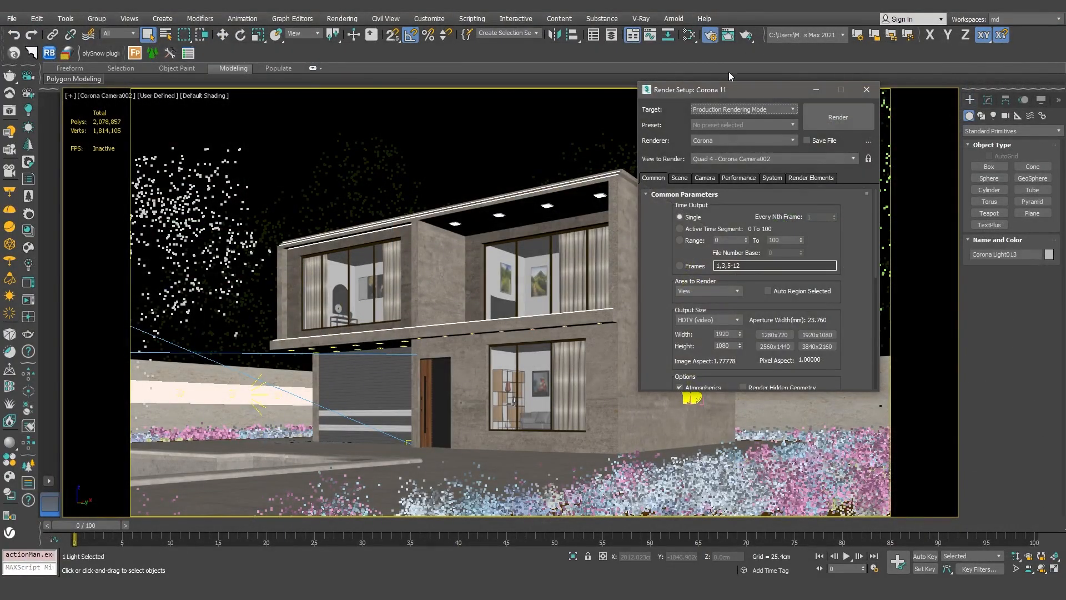
left_click(813, 178)
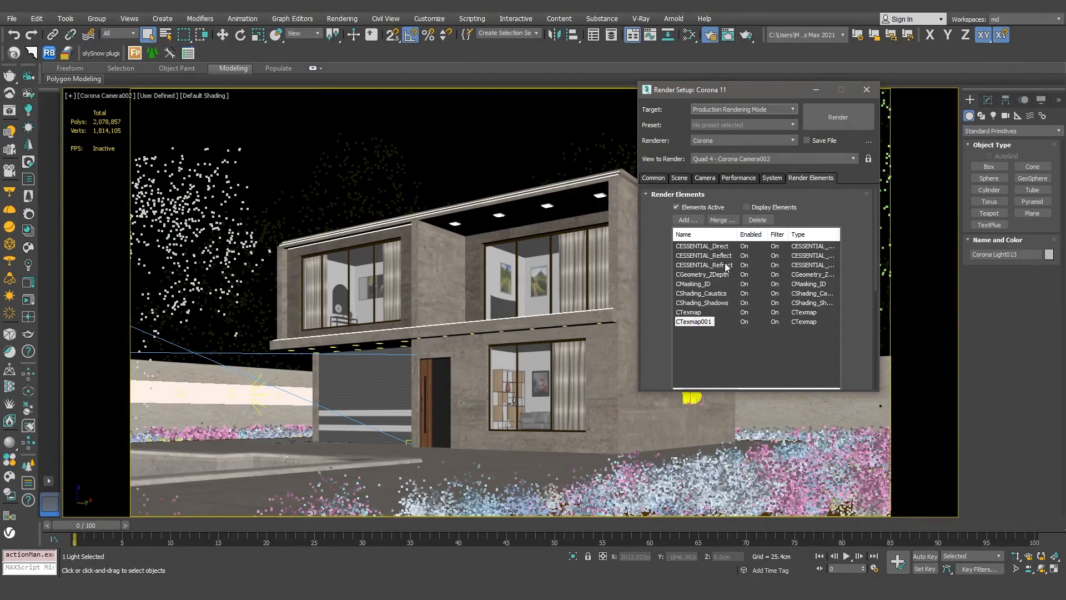
left_click(705, 294)
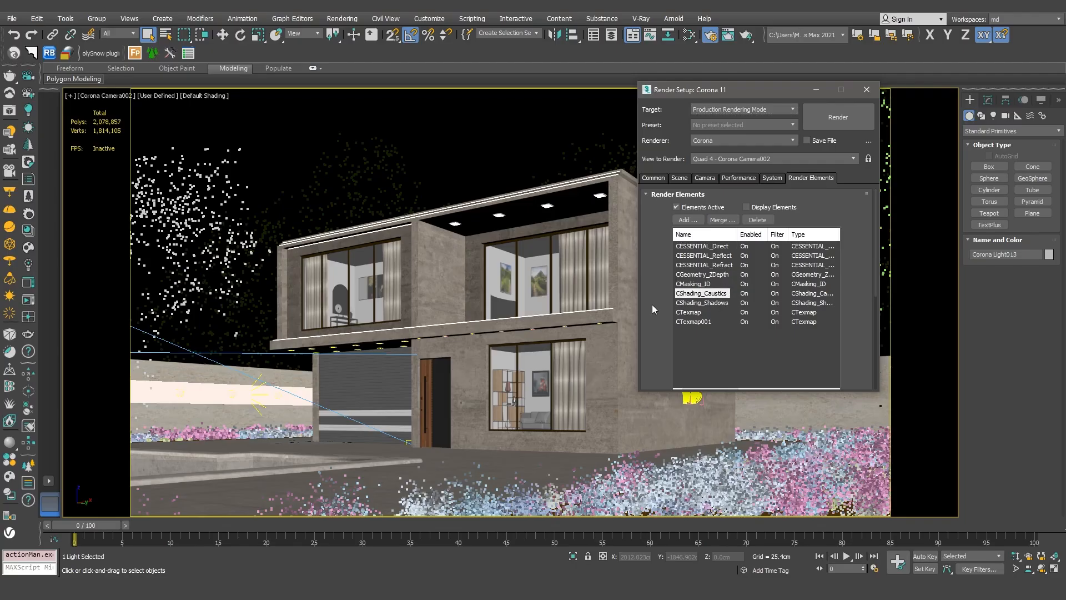
left_click(759, 220)
Review the system, performance, camera, scene and common render settings, and render the Corona camera view
left_click(779, 180)
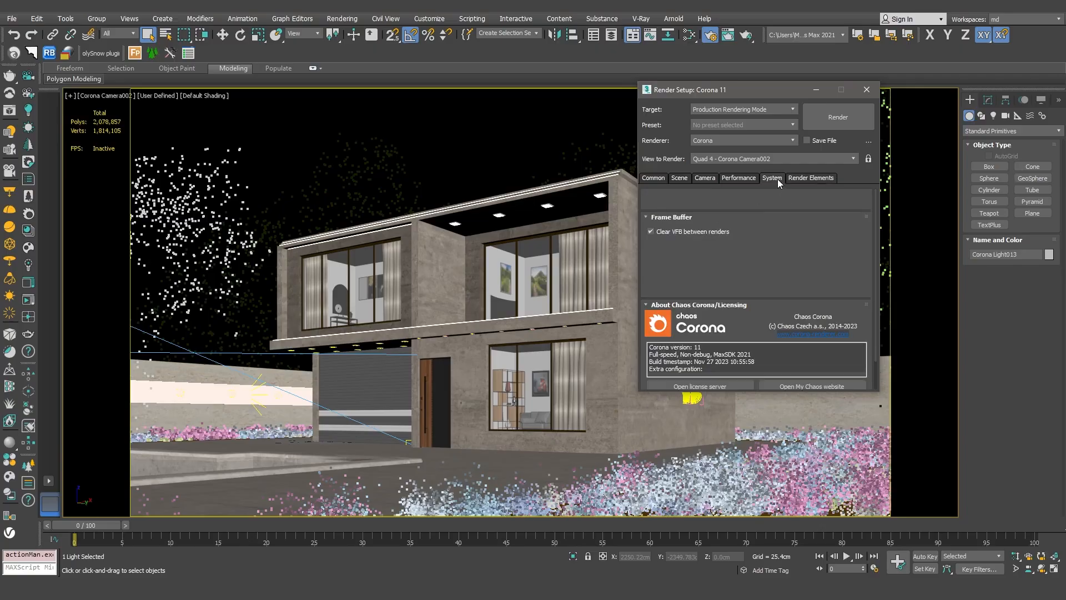
left_click(740, 179)
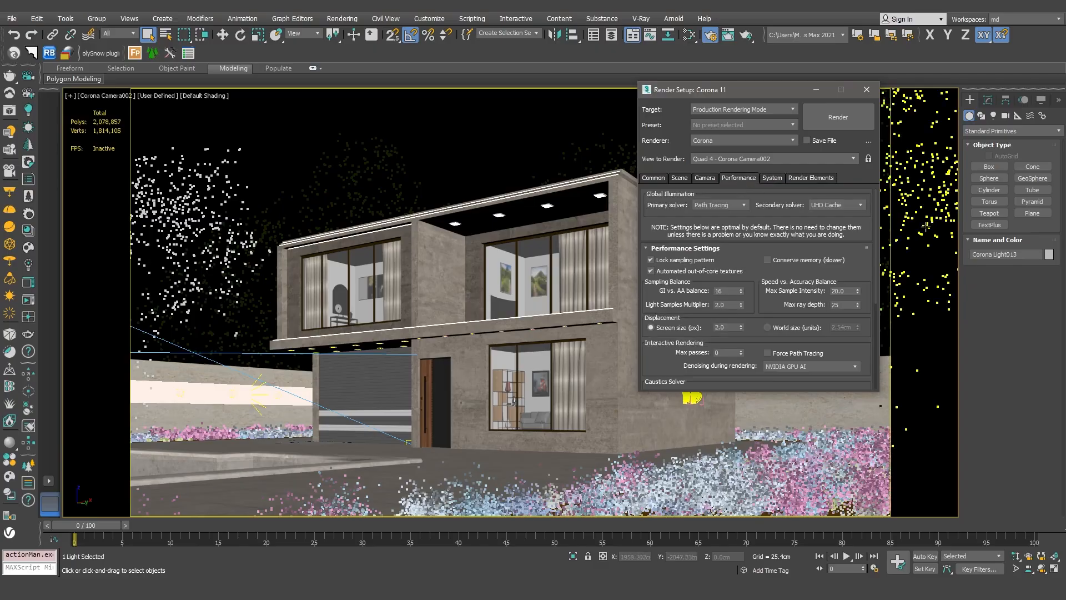
scroll(881, 267, "down", 3)
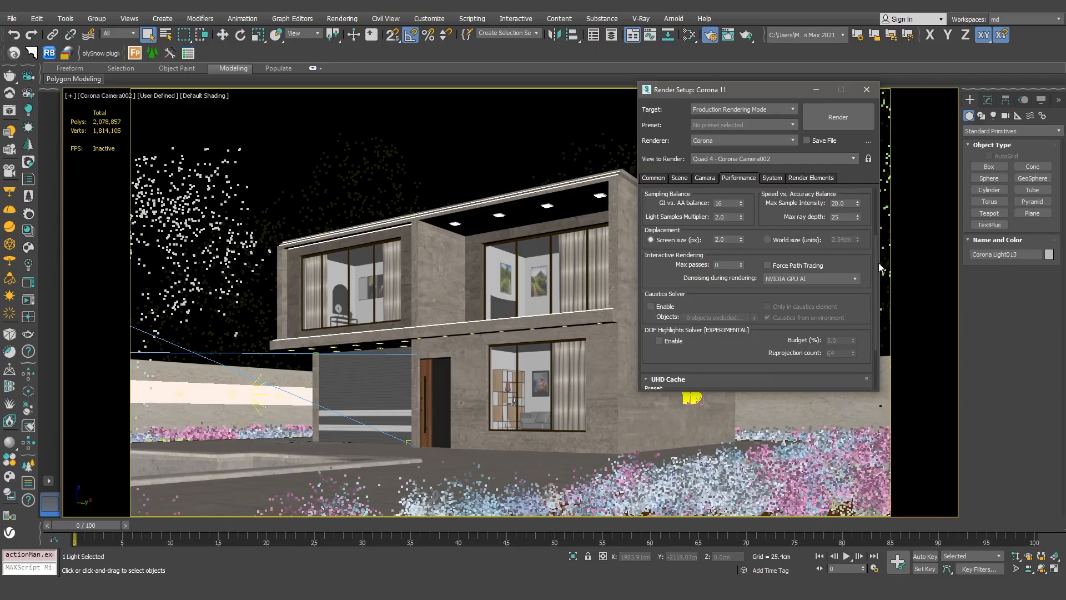
scroll(883, 267, "up", 3)
left_click(706, 178)
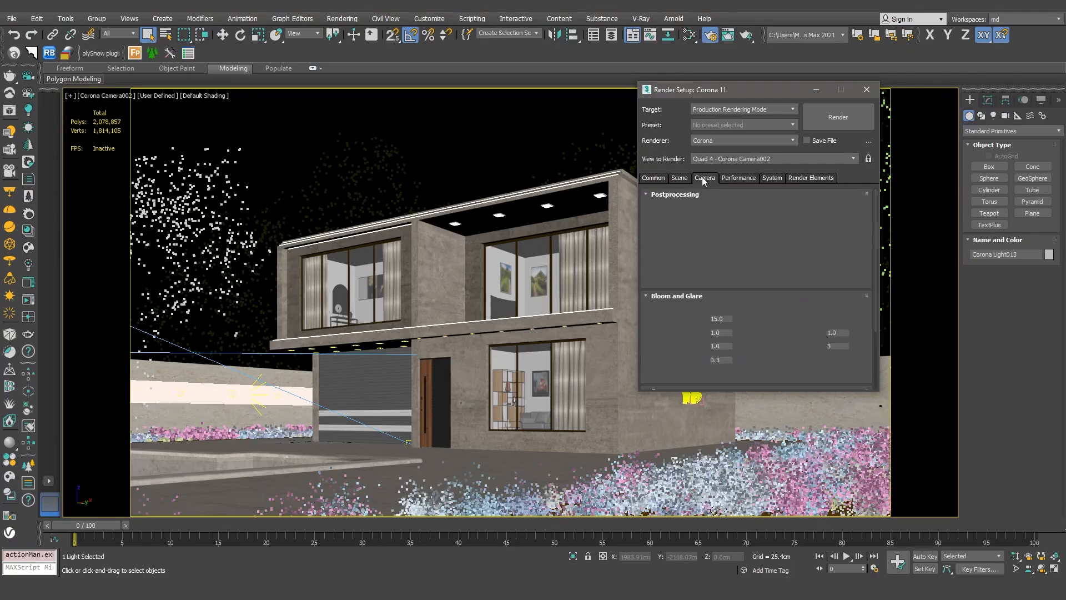
left_click(681, 178)
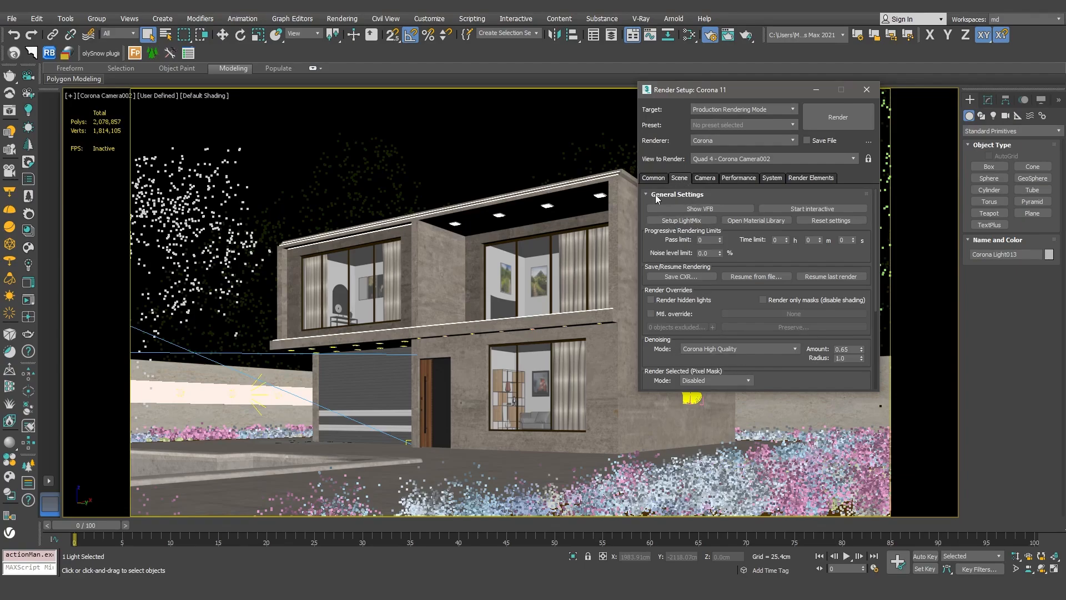
left_click(654, 178)
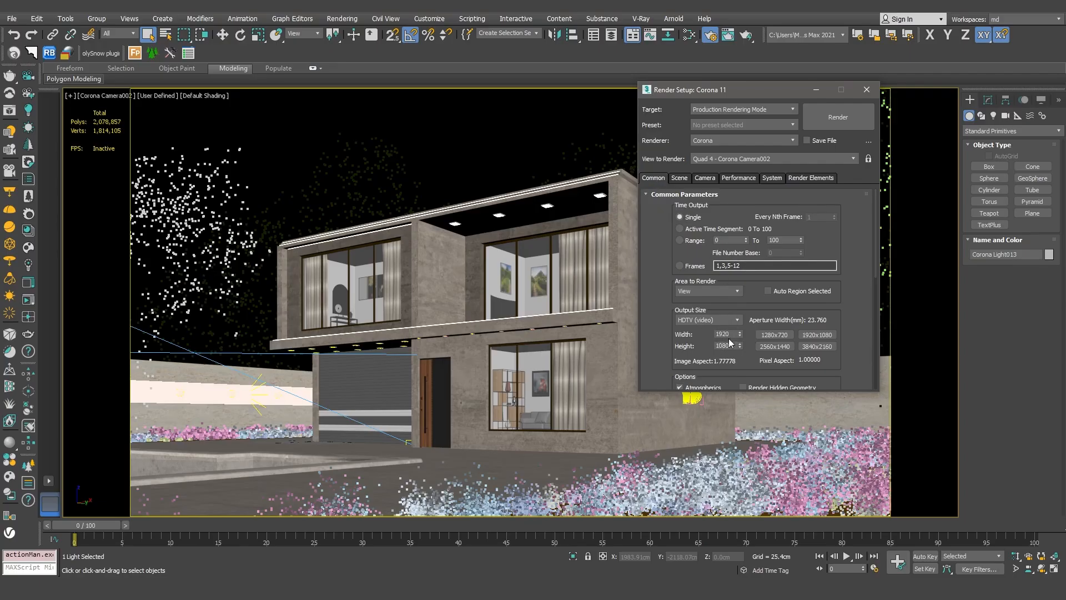
left_click(833, 120)
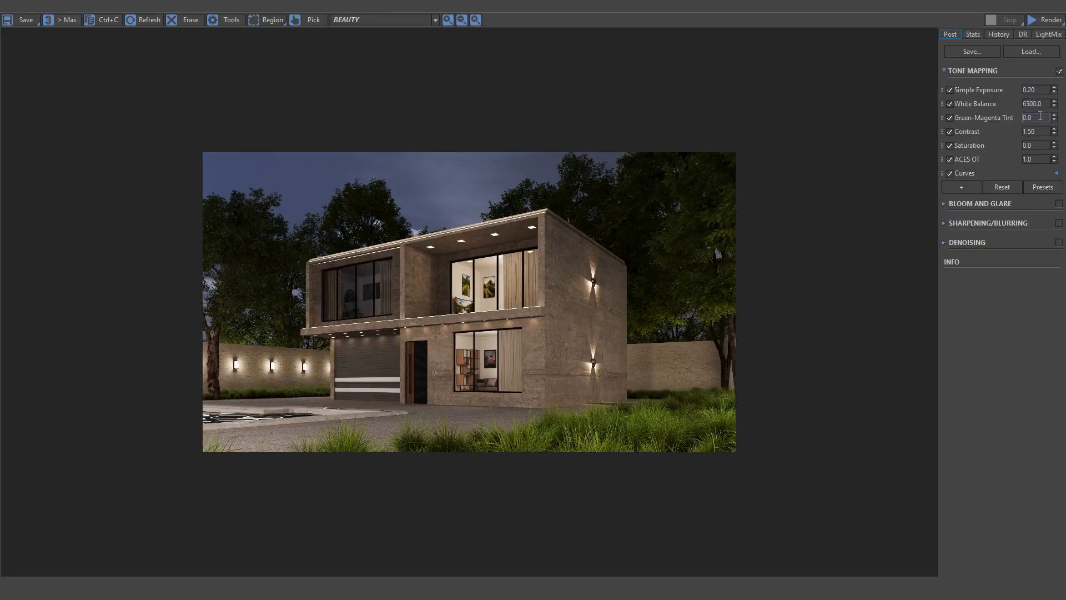
Try a different simple exposure for the render and set it back to 0.2
mouse_move(1056, 91)
left_mouse_down()
mouse_move(1053, 40)
mouse_move(1060, 121)
mouse_move(1060, 105)
left_mouse_up()
double_click(1044, 89)
type("0.2")
key("Return")
Fine-tune the upper and lower points of the brightness curve in the render's tone mapping
left_click(961, 174)
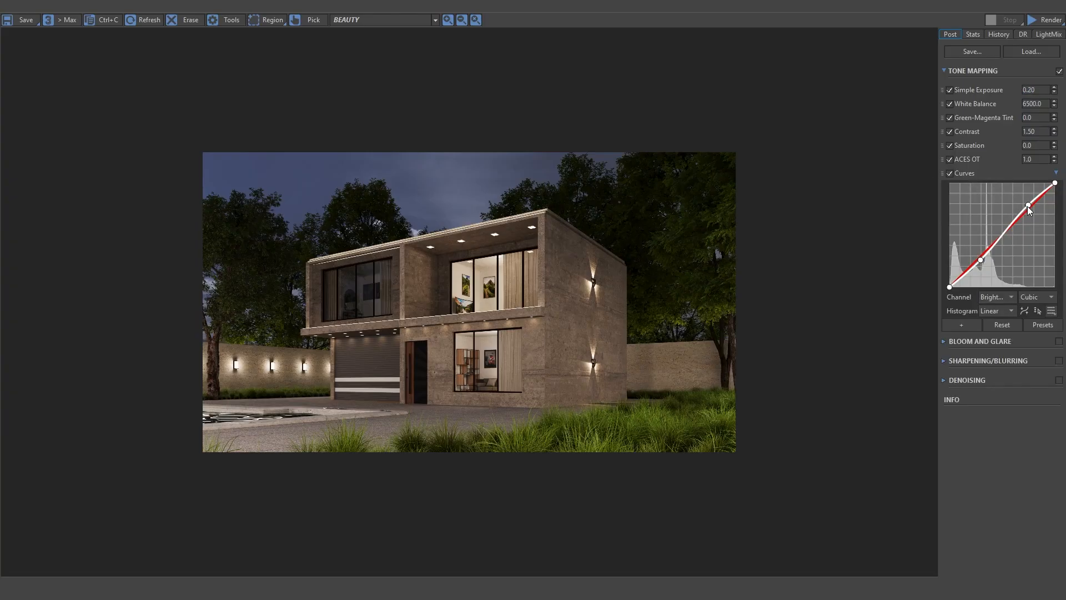
left_click_drag(1029, 206, 1028, 206)
left_click_drag(981, 258, 979, 260)
left_click(1057, 173)
View the Alpha, Direct, Reflect, Refract and ZDepth passes of the render in turn
left_click(431, 20)
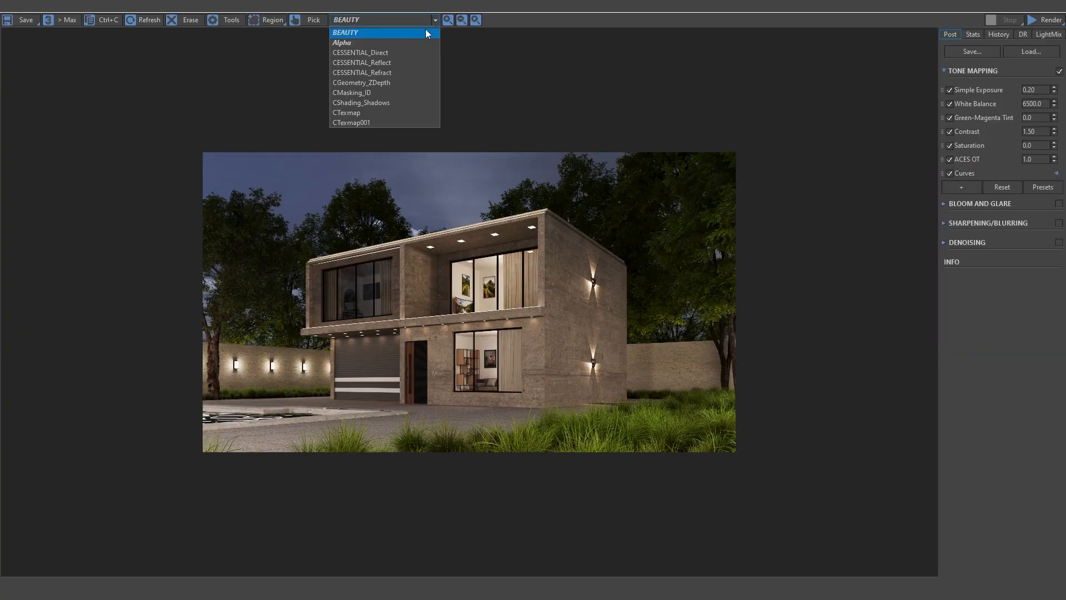
left_click(418, 42)
left_click(436, 20)
left_click(411, 52)
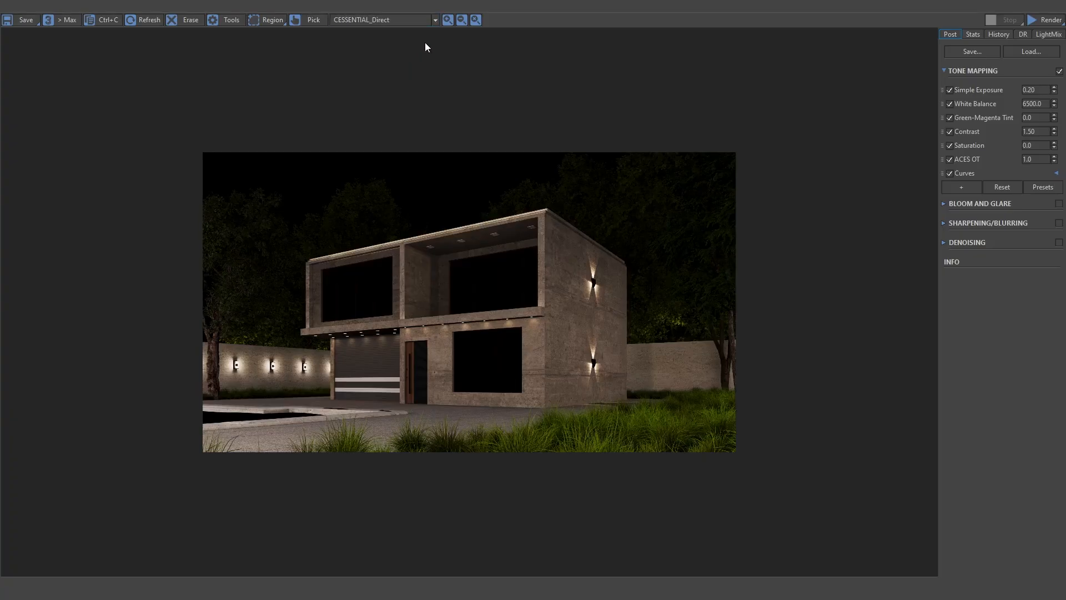
left_click(431, 22)
left_click(411, 62)
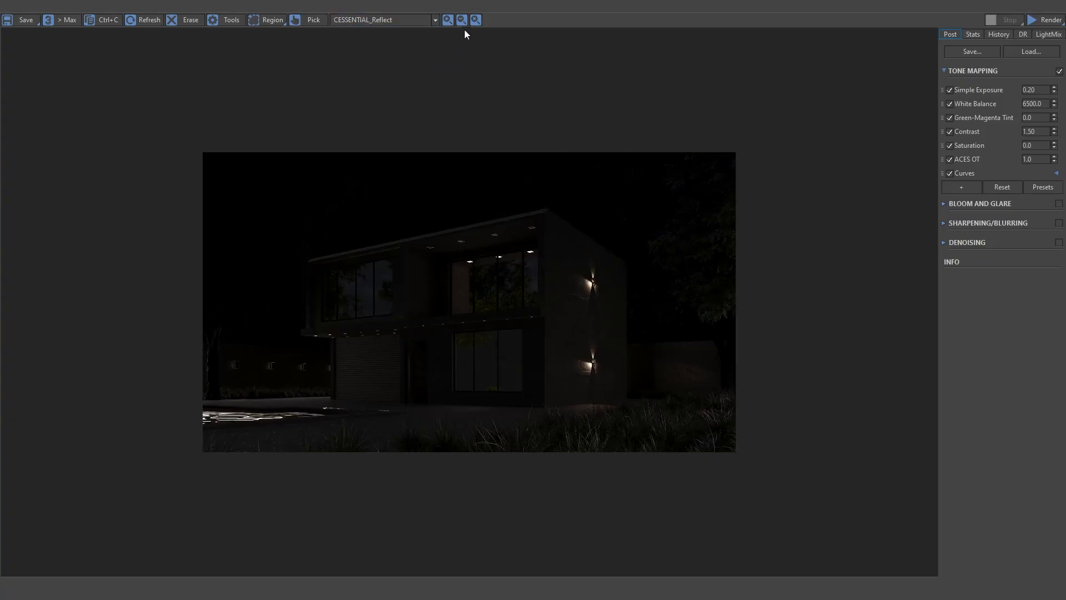
left_click(437, 21)
left_click(395, 72)
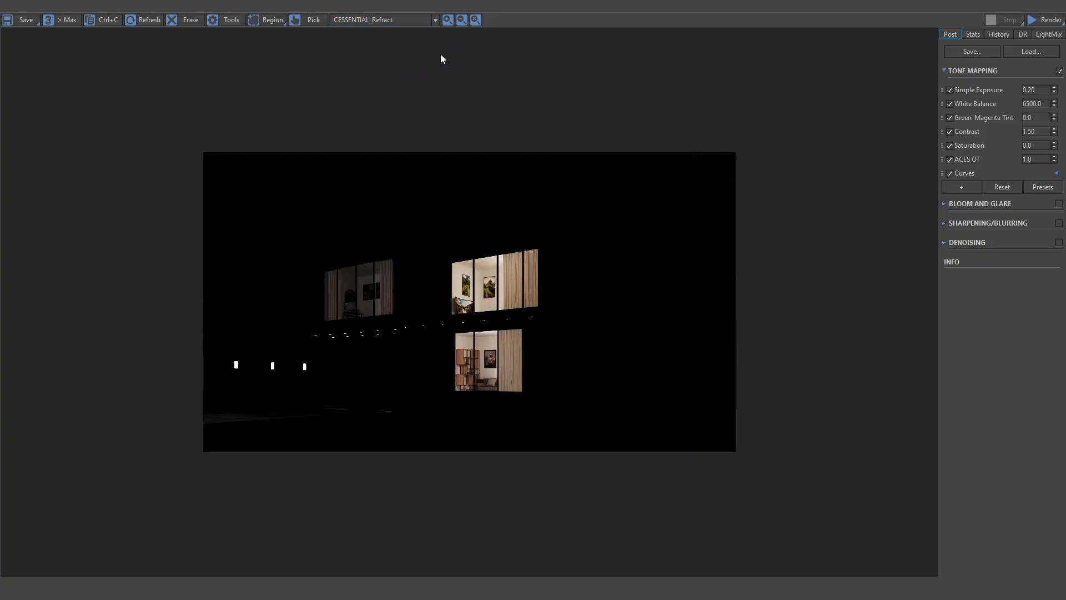
left_click(436, 20)
left_click(403, 82)
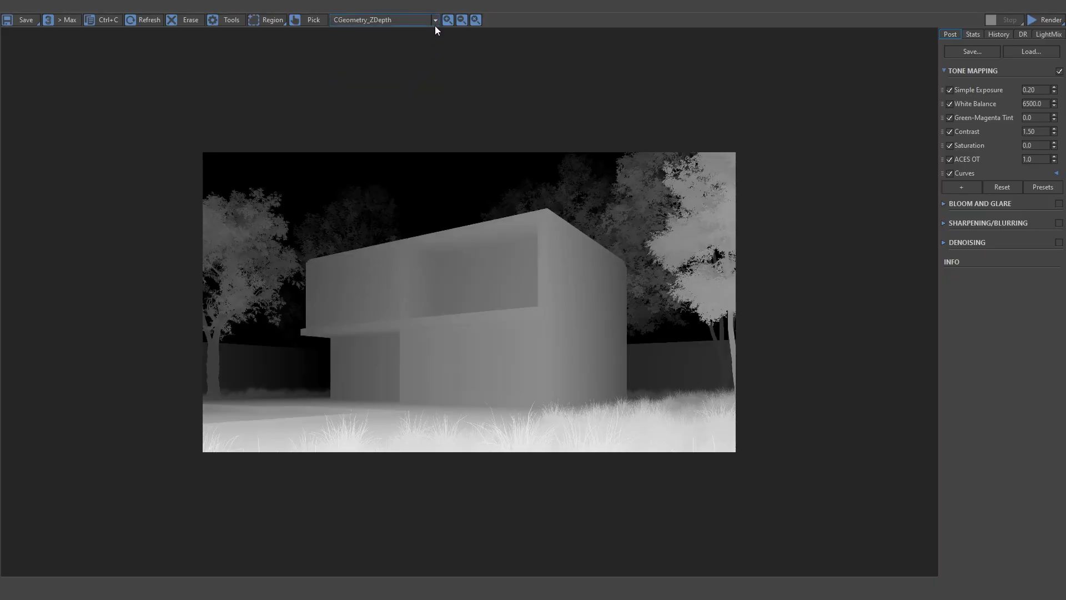
View the CMasking_ID, CShading_Shadows, CTexmap and CTexmap001 passes of the render in turn
left_click(436, 21)
left_click(389, 91)
left_click(436, 20)
left_click(396, 93)
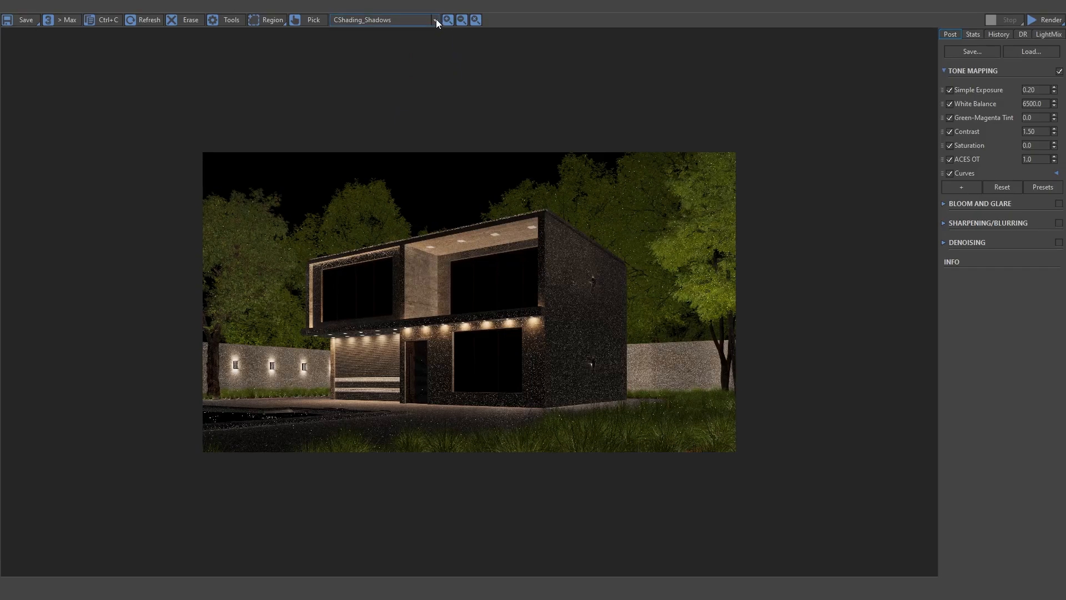
left_click(436, 19)
left_click(401, 113)
left_click(436, 20)
left_click(395, 123)
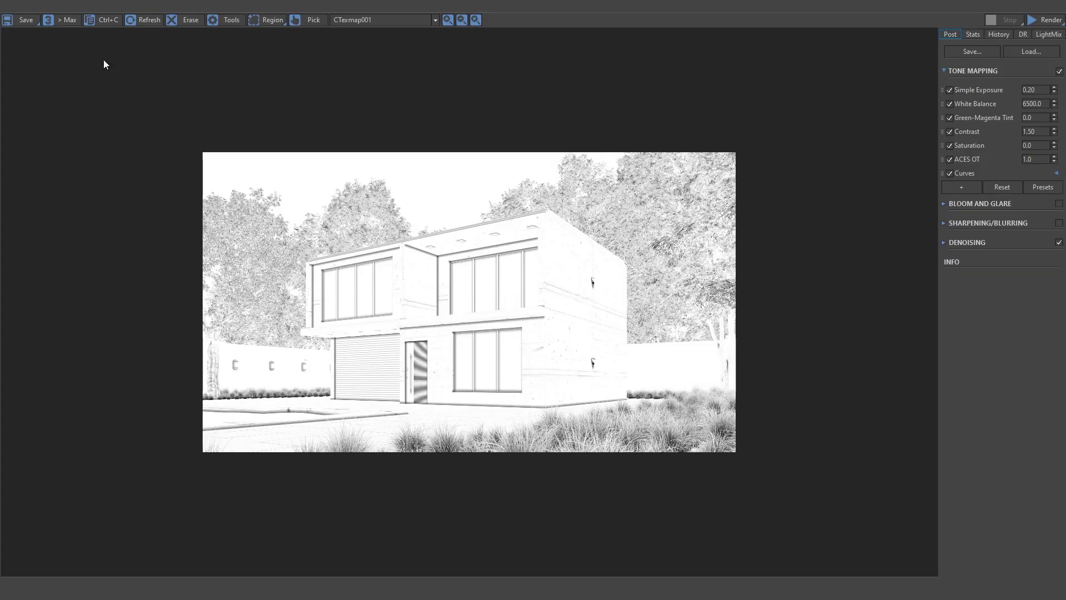
Save the render and all its elements as JPG files under the name 005-night
left_click_drag(21, 21, 24, 31)
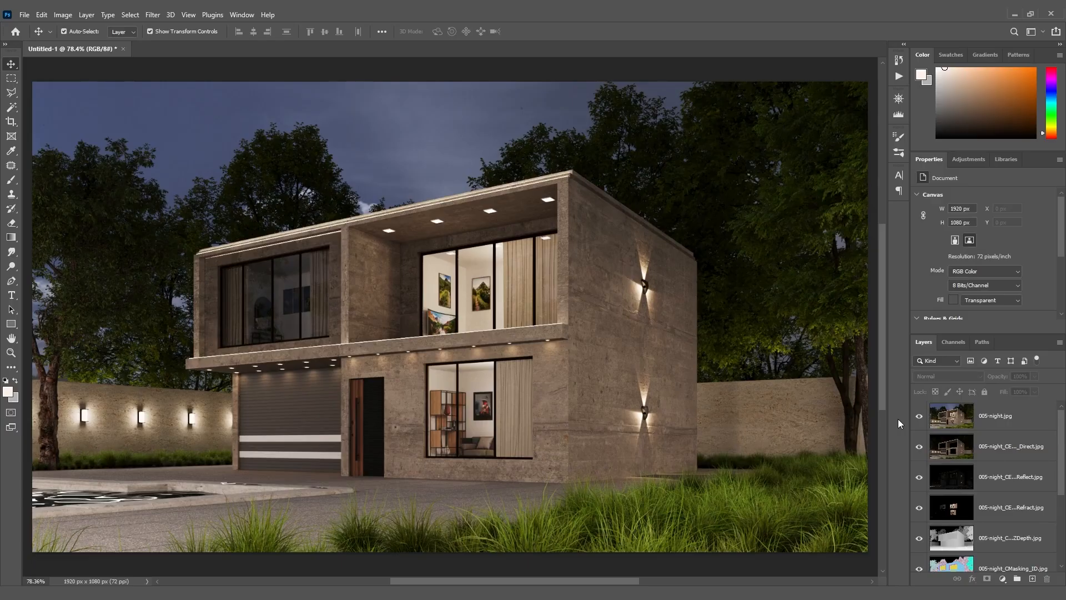
Switch to Photoshop and duplicate the 005-night.jpg layer in the document holding the render passes
left_click(1002, 423)
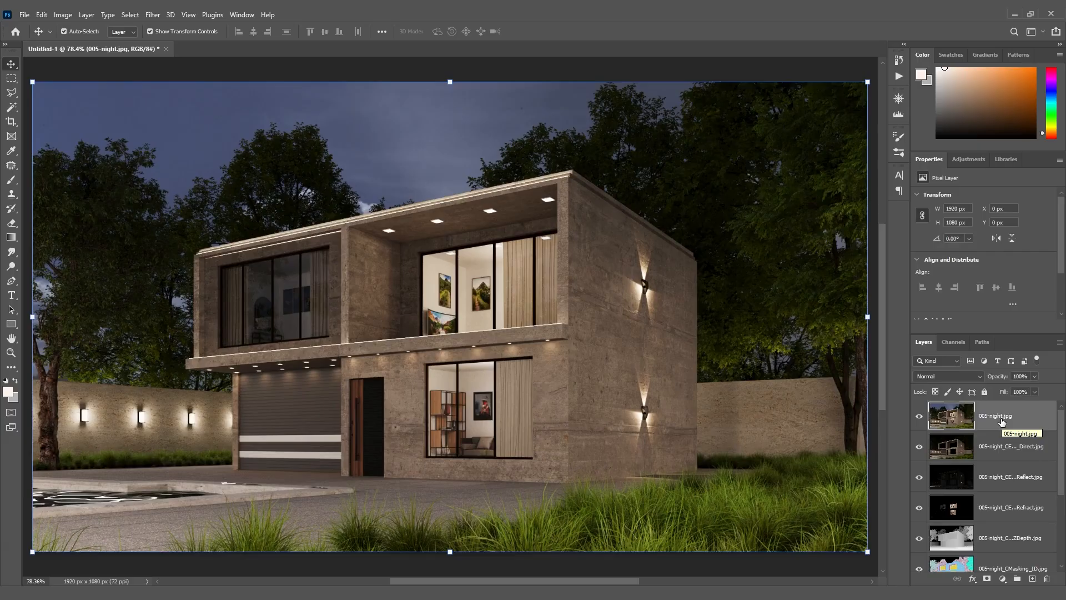
key("ctrl+j")
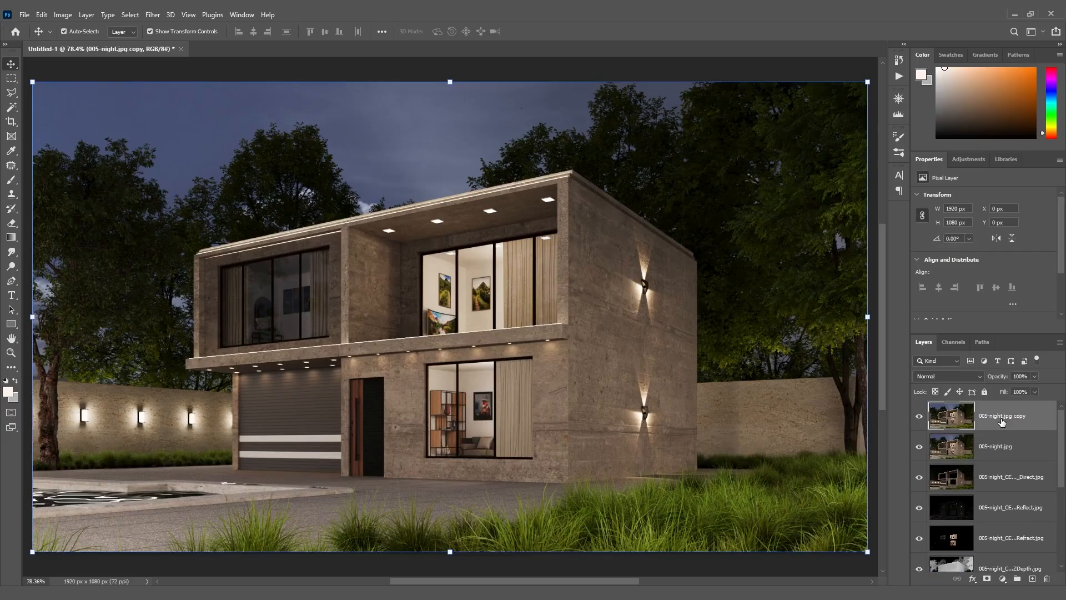
Send the 005-night.jpg copy layer to the bottom of the layer stack and hide all the other layers
key("ctrl+shift+[")
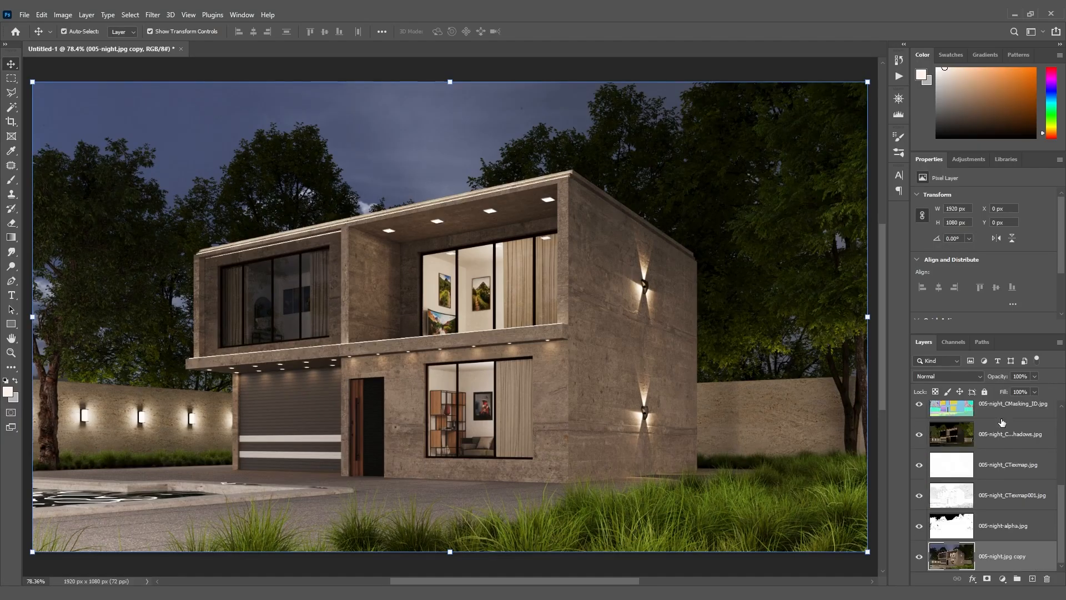
left_click_drag(1062, 516, 1065, 408)
left_click_drag(920, 416, 920, 538)
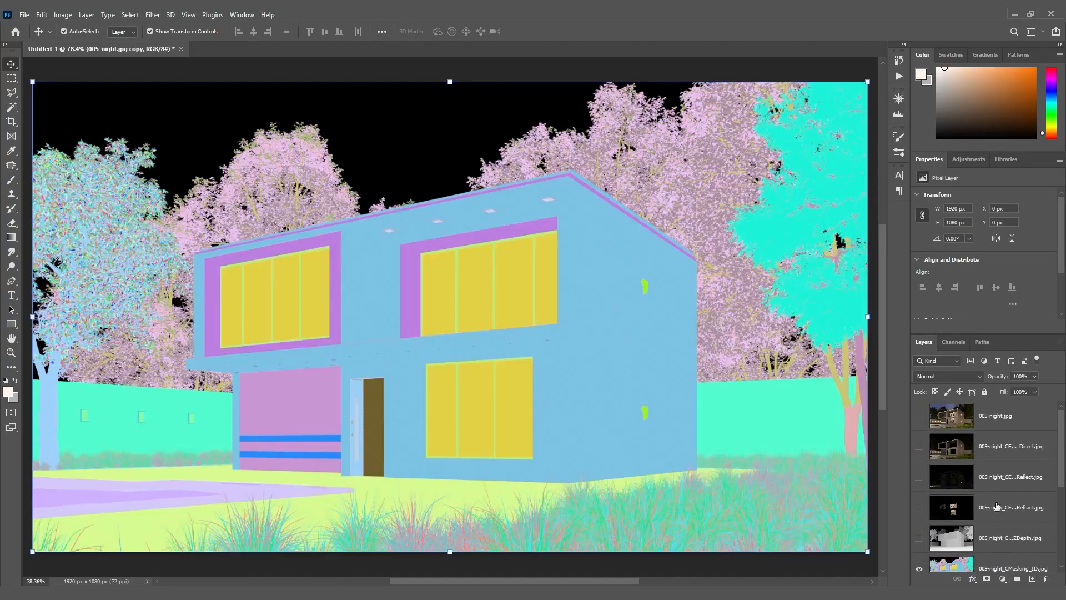
left_click_drag(1063, 454, 1063, 513)
left_click_drag(921, 433, 921, 551)
left_click_drag(1063, 497, 1063, 520)
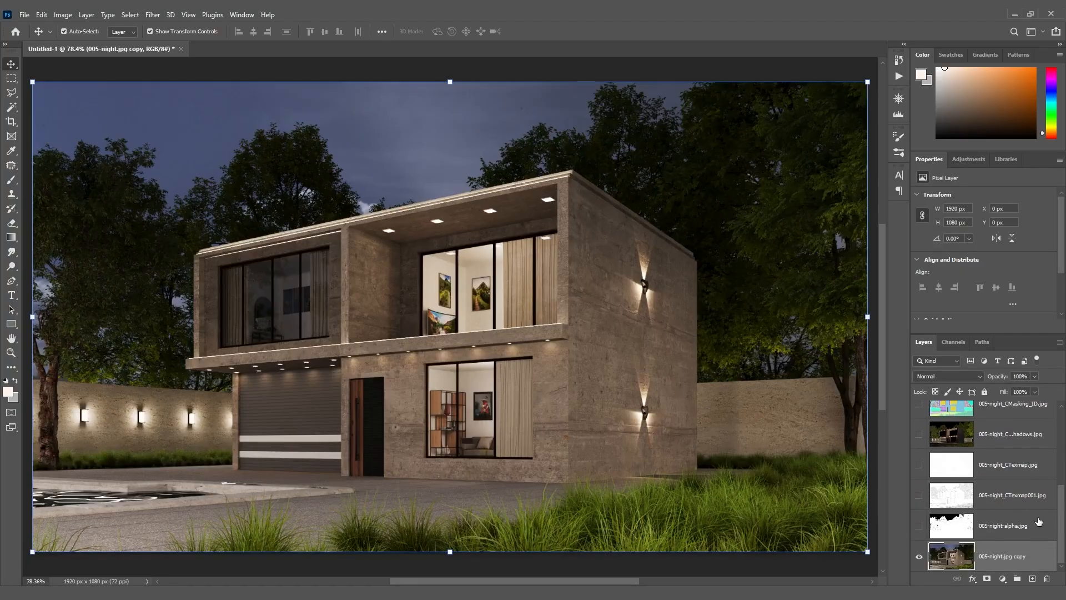
Move both CTexmap layers directly above the render copy and show the CTexmap001 layer in Multiply blend mode
left_click_drag(998, 503, 999, 541)
left_click_drag(1000, 468, 1002, 514)
left_click(919, 527)
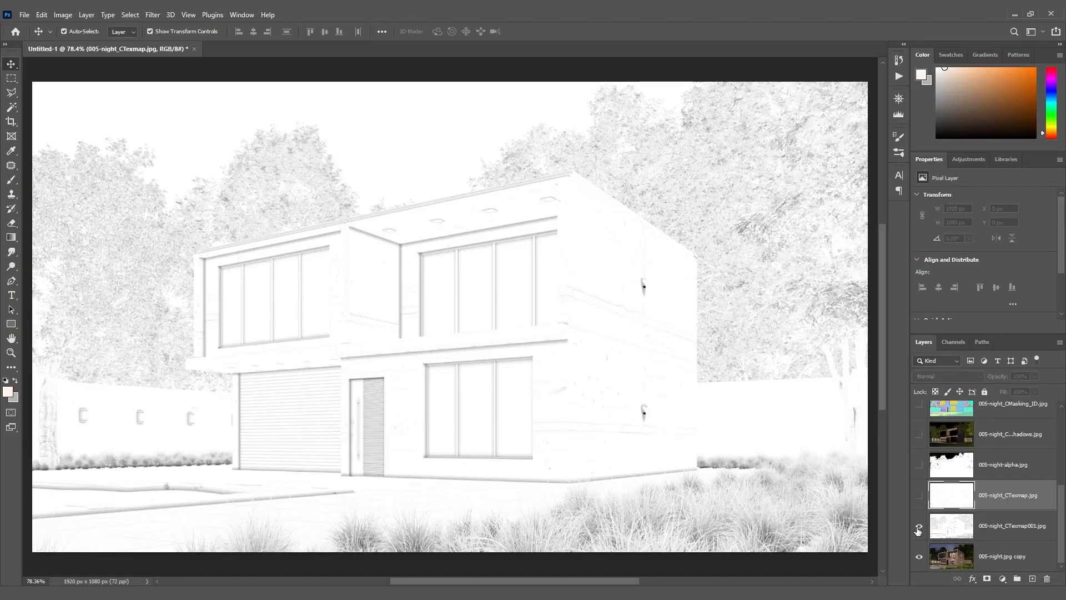
left_click(994, 525)
left_click(964, 376)
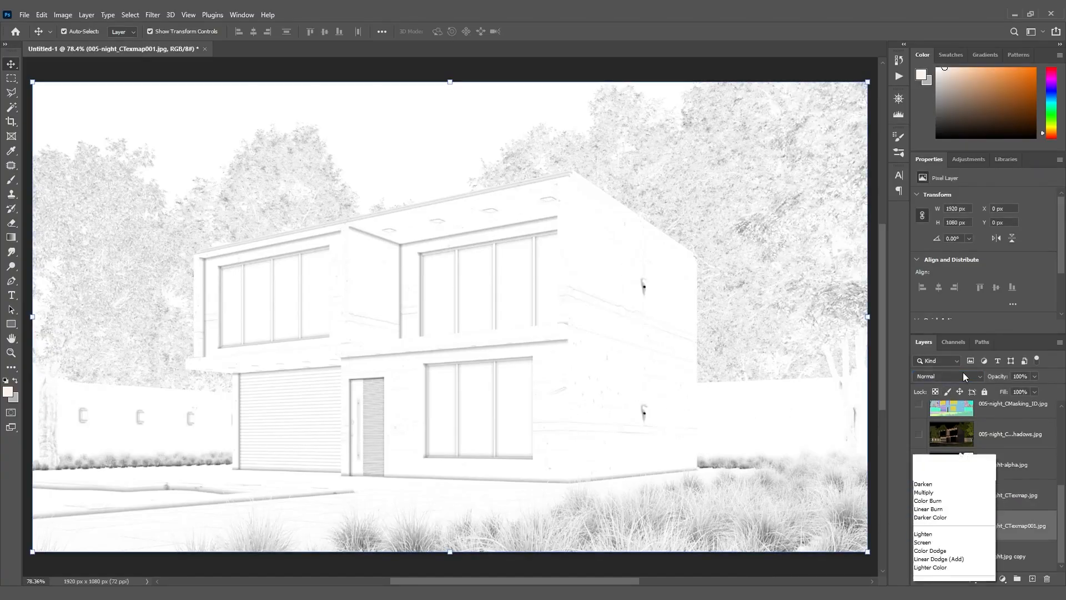
left_click(947, 351)
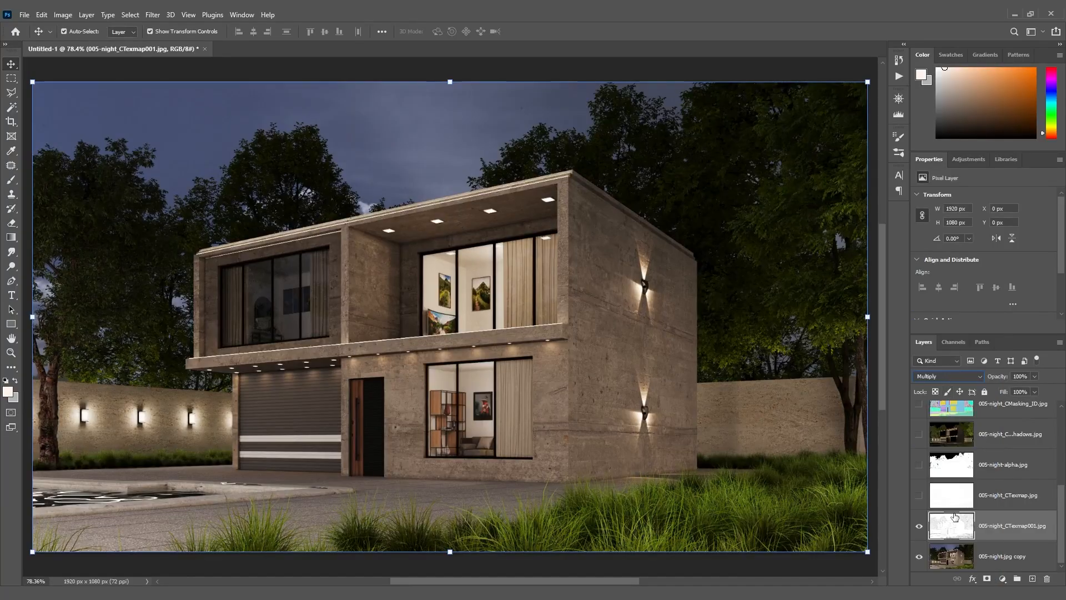
Compare the image with and without the CTexmap001 layer, leaving the layer visible
left_click(918, 528)
left_click(919, 528)
left_click(919, 528)
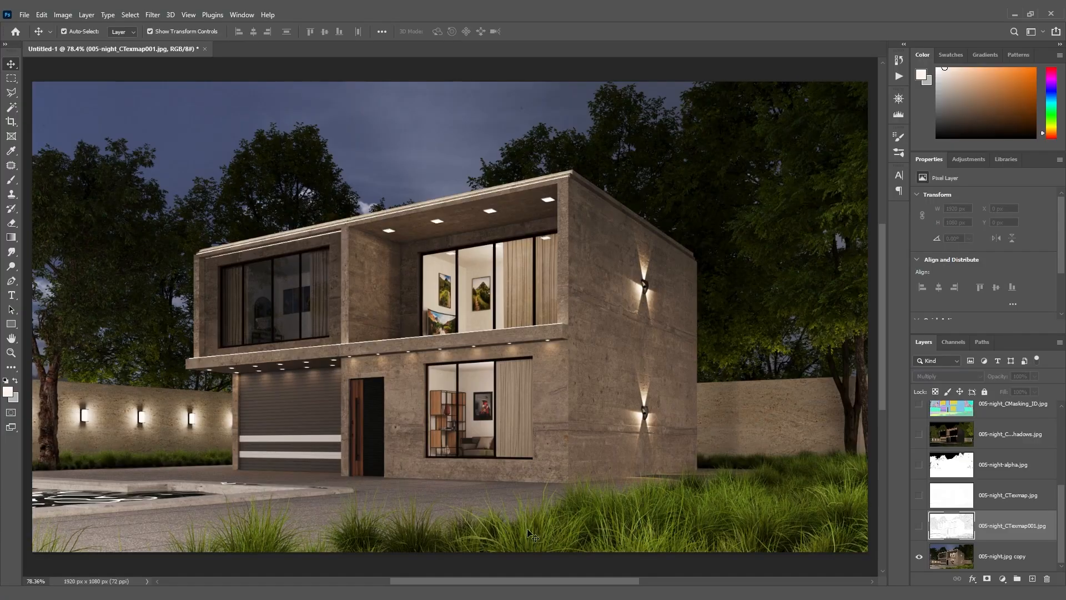
left_click(920, 528)
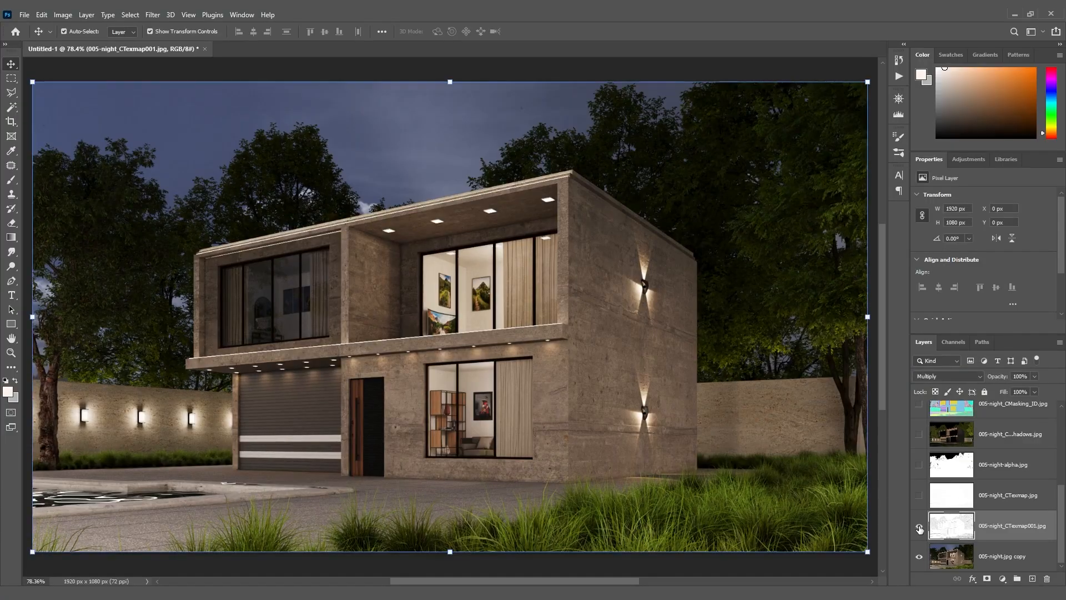
left_click(919, 529)
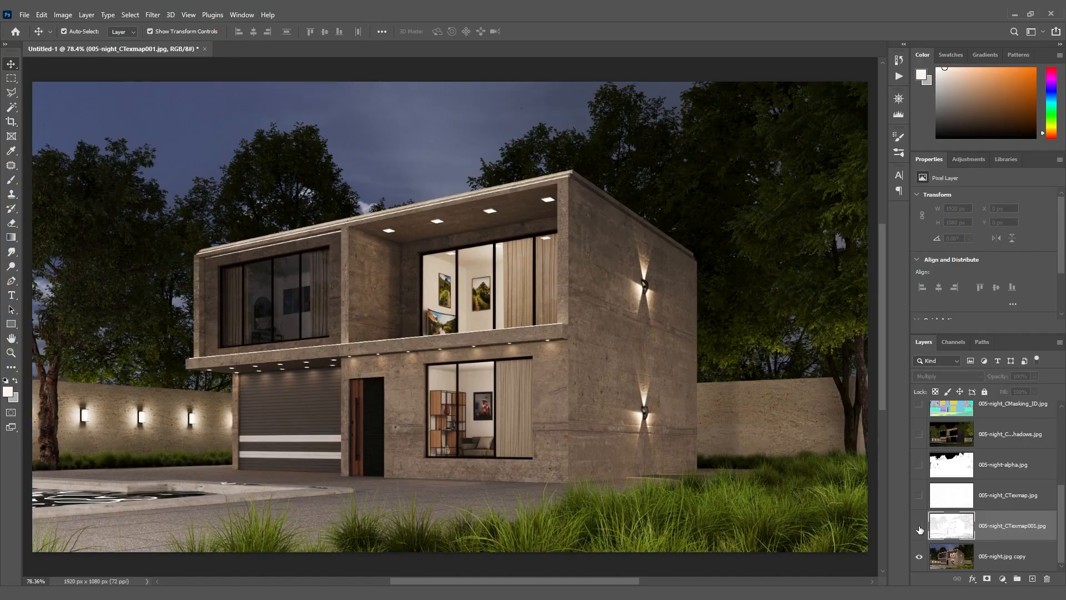
left_click(920, 527)
left_click(919, 529)
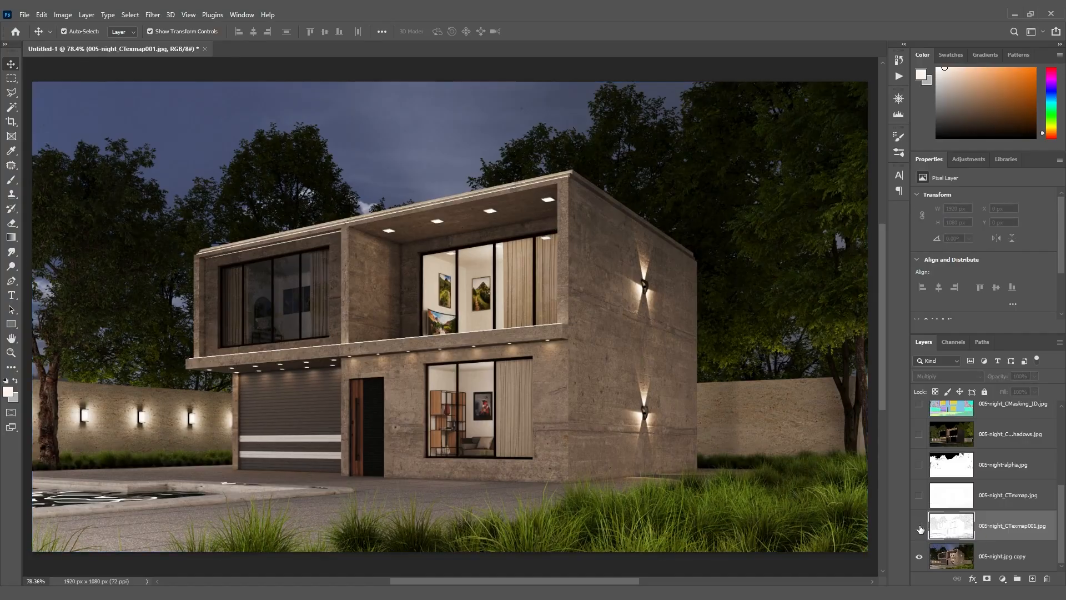
left_click(919, 528)
Show the 005-night_CTexmap.jpg layer and set its blend mode to Multiply
left_click(1014, 493)
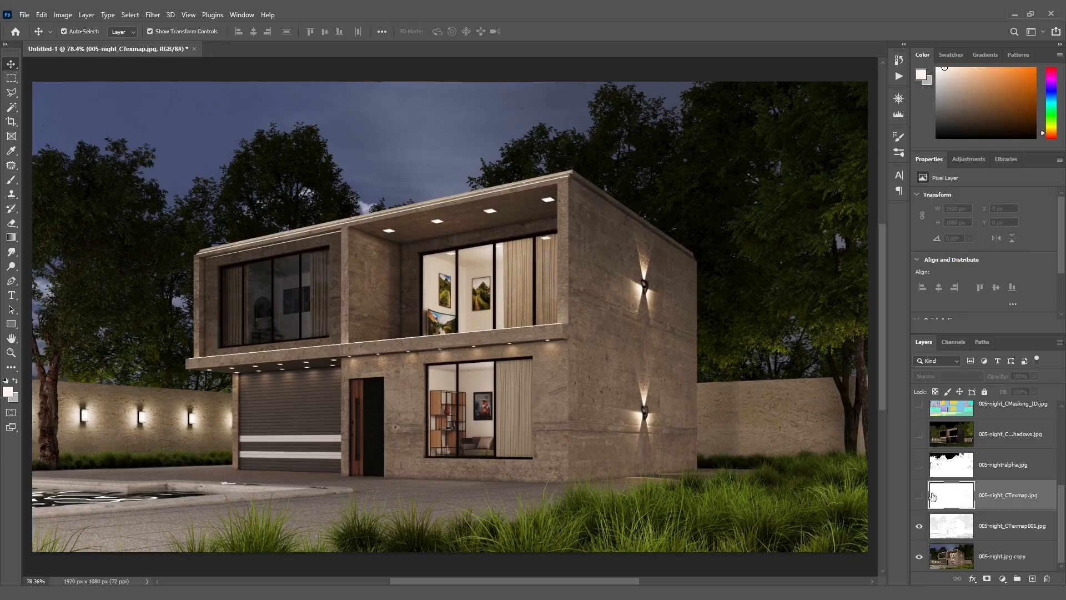
left_click(919, 496)
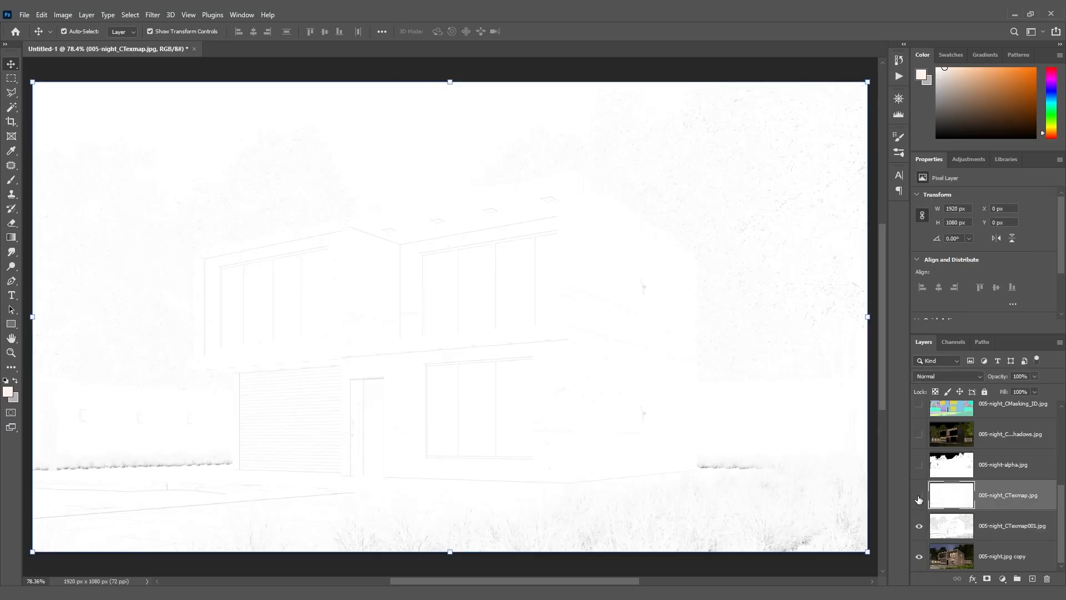
left_click(919, 498)
left_click(919, 495)
left_click(954, 373)
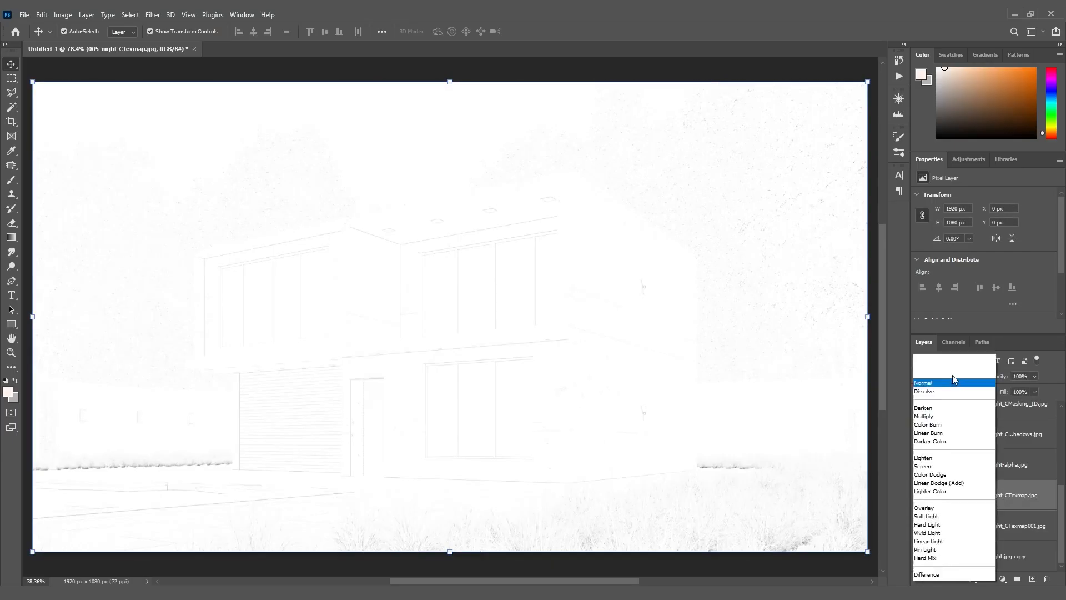
left_click(947, 359)
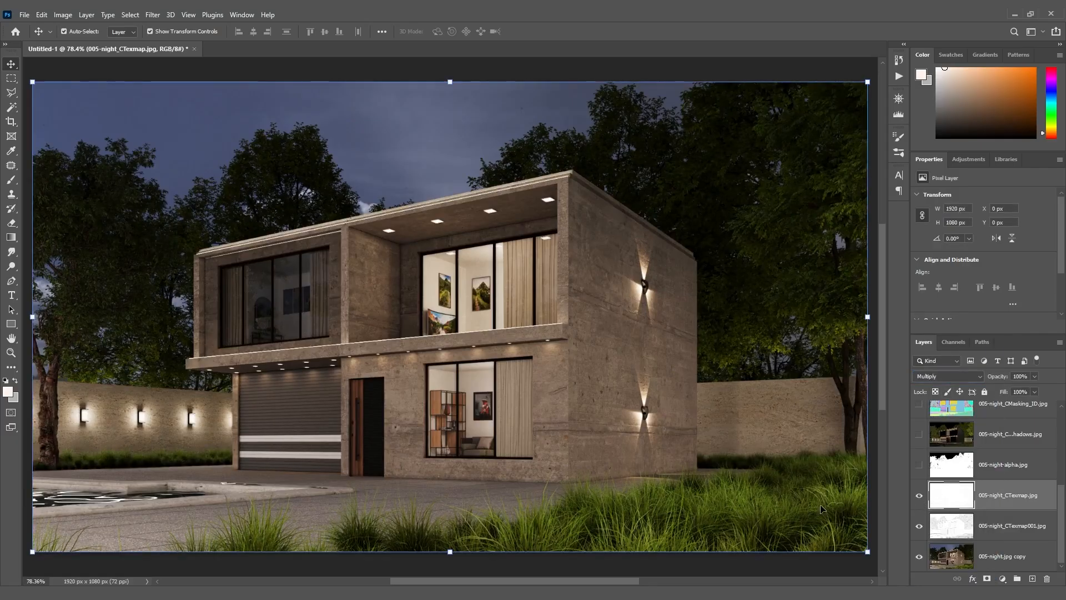
Compare the image with and without the CTexmap layer, and move the CTexmap001 layer above it
left_click(919, 495)
left_click(920, 496)
left_click_drag(952, 531, 955, 491)
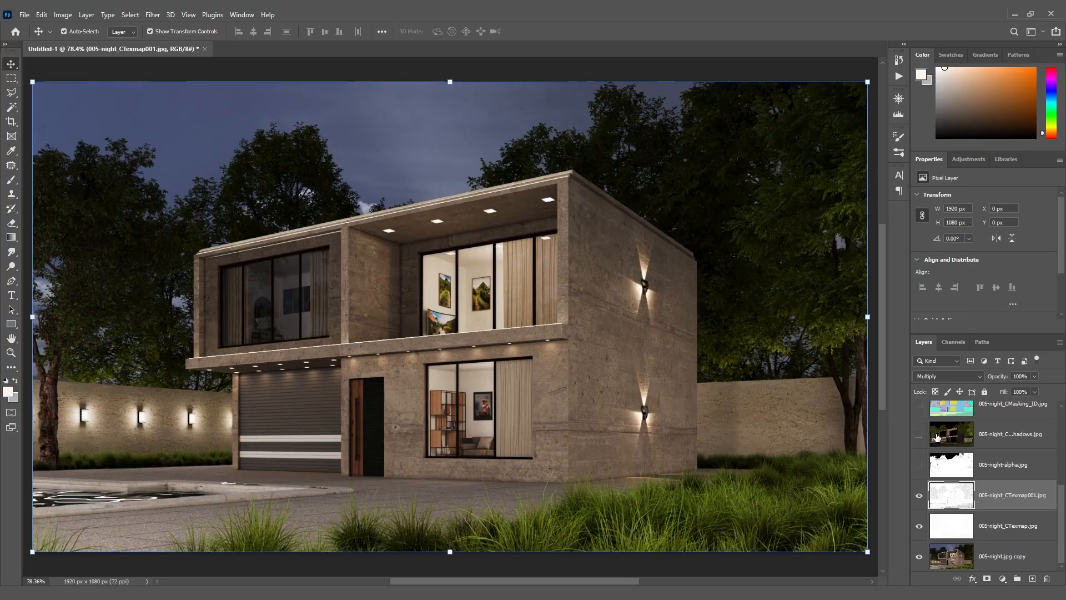
Show the CShading_Shadows layer and set it to Lighten blend mode at 20% opacity
left_click(937, 437)
left_click(920, 436)
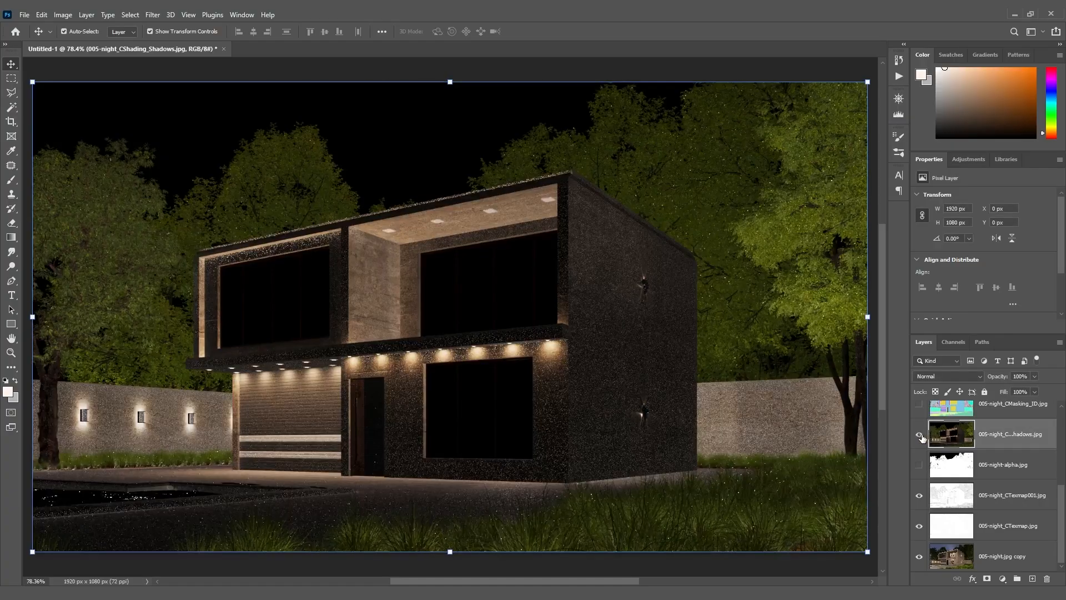
left_click(961, 377)
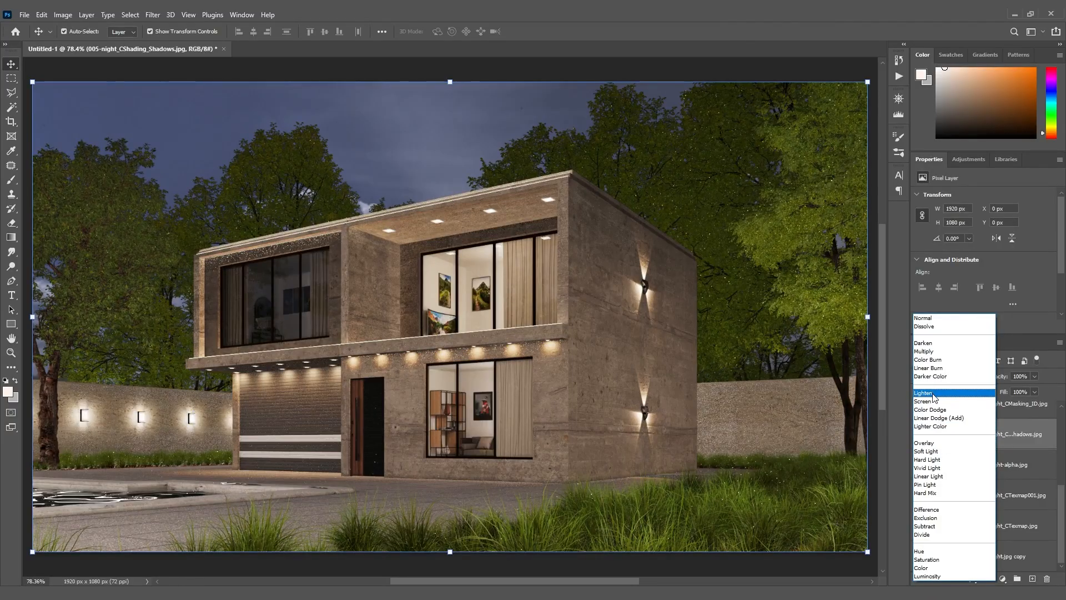
left_click(933, 393)
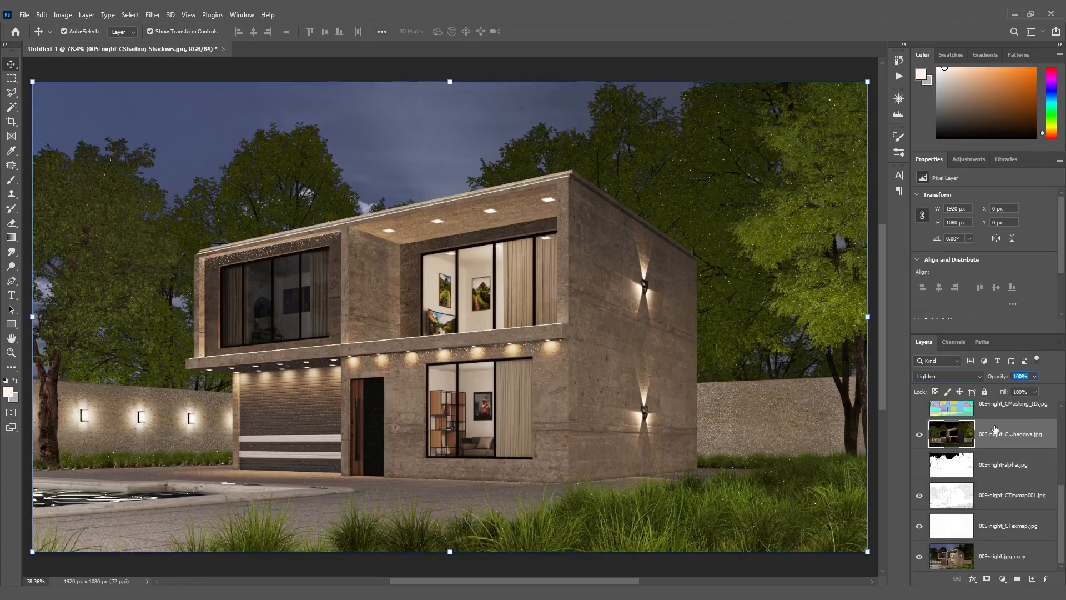
type("20")
key("Return")
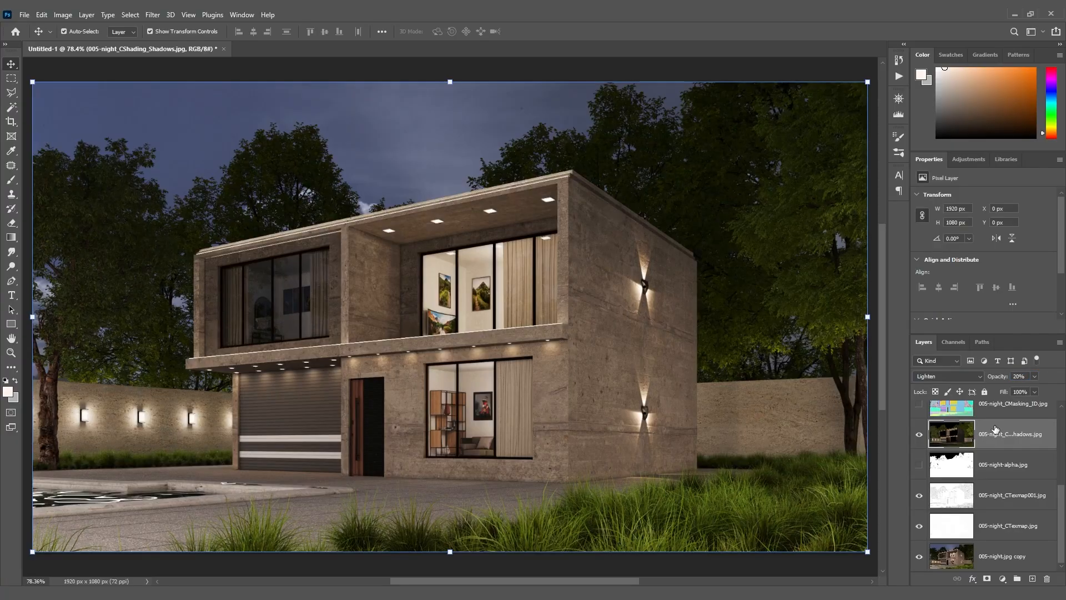
Compare the image with and without the CShading_Shadows layer, leaving the layer visible
left_click(919, 434)
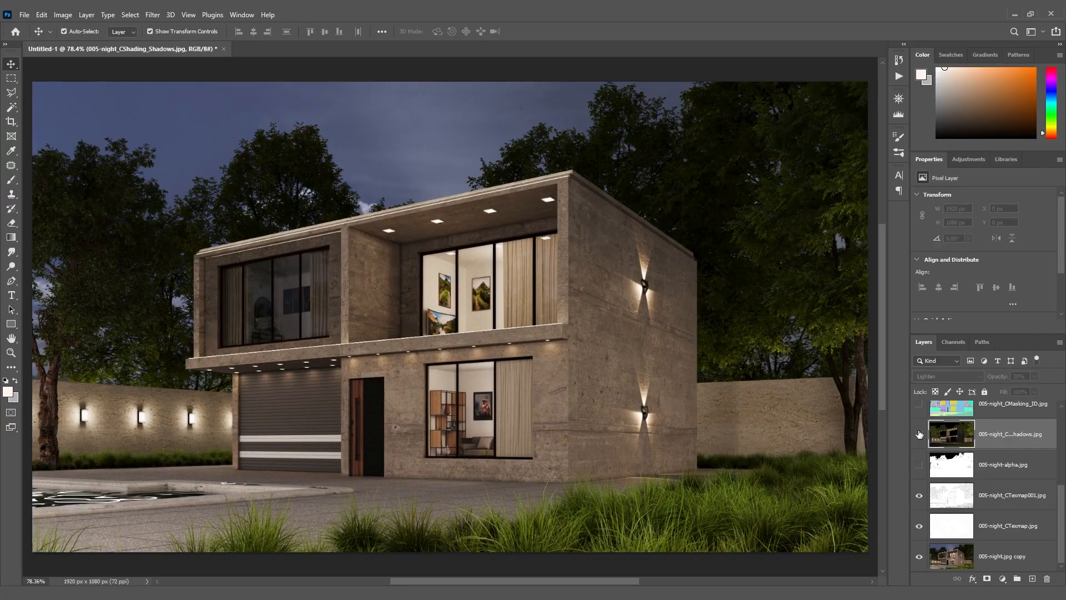
left_click(919, 434)
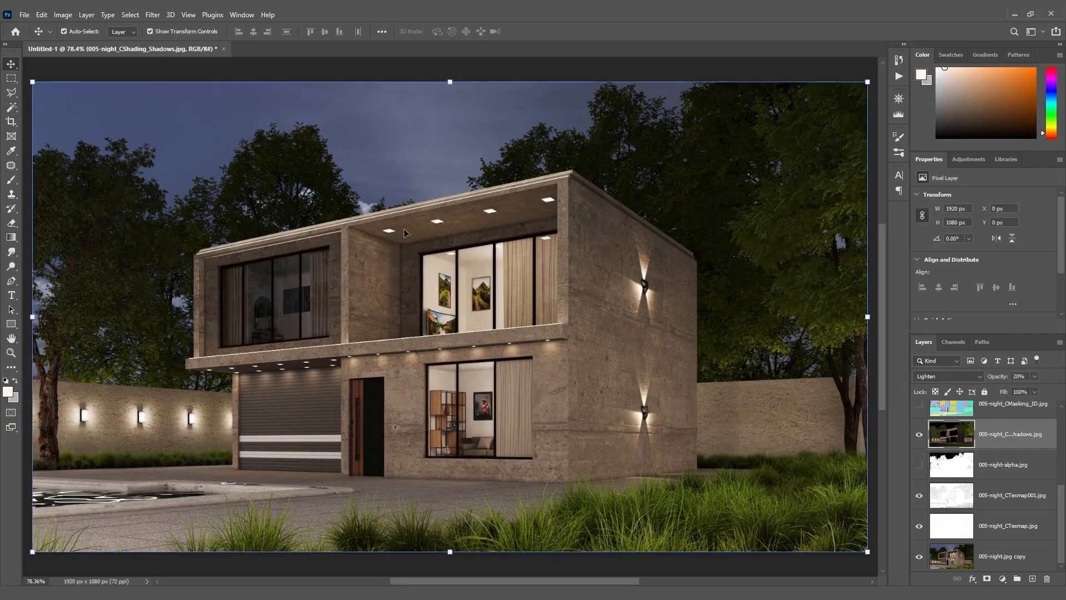
left_click(920, 436)
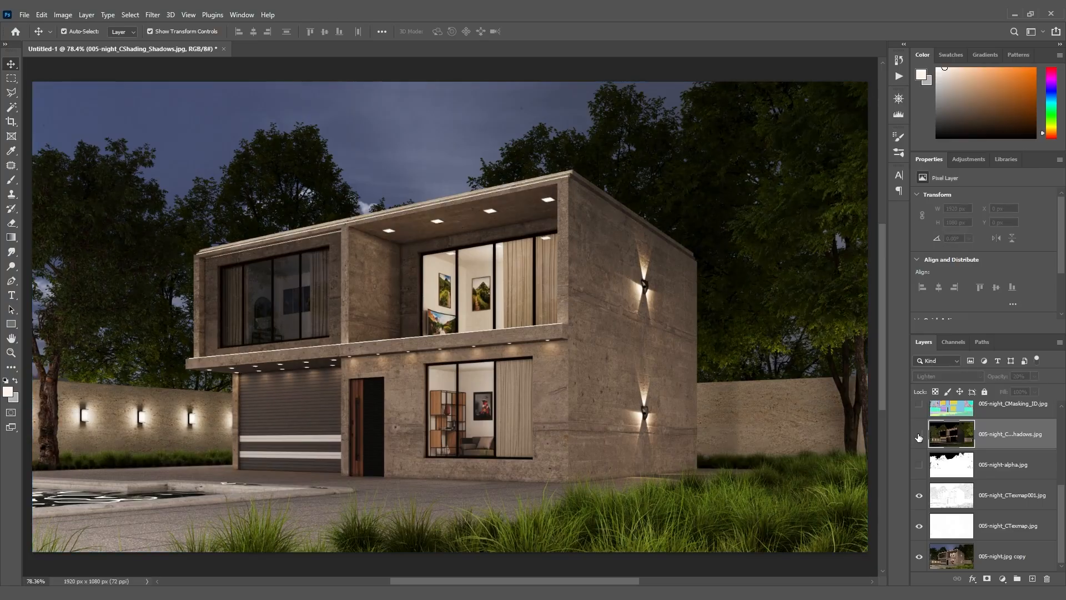
left_click(919, 436)
left_click(919, 436)
left_click(919, 436)
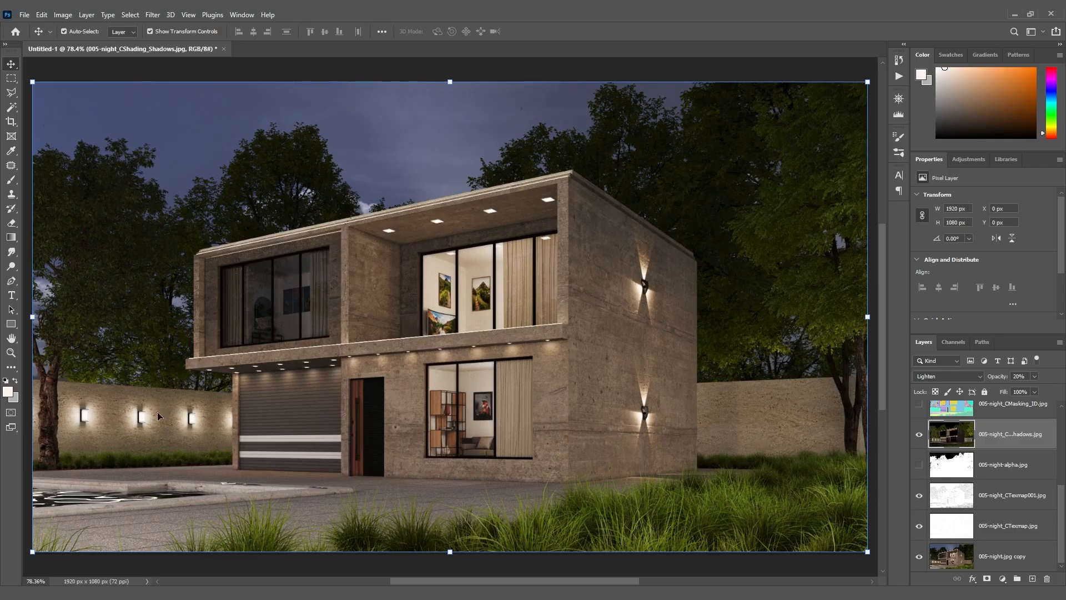
left_click(918, 436)
left_click(919, 437)
Set the CShading_Shadows layer's opacity to 25% and compare the image with and without it
type("25")
left_click(919, 434)
left_click(919, 435)
left_click(919, 436)
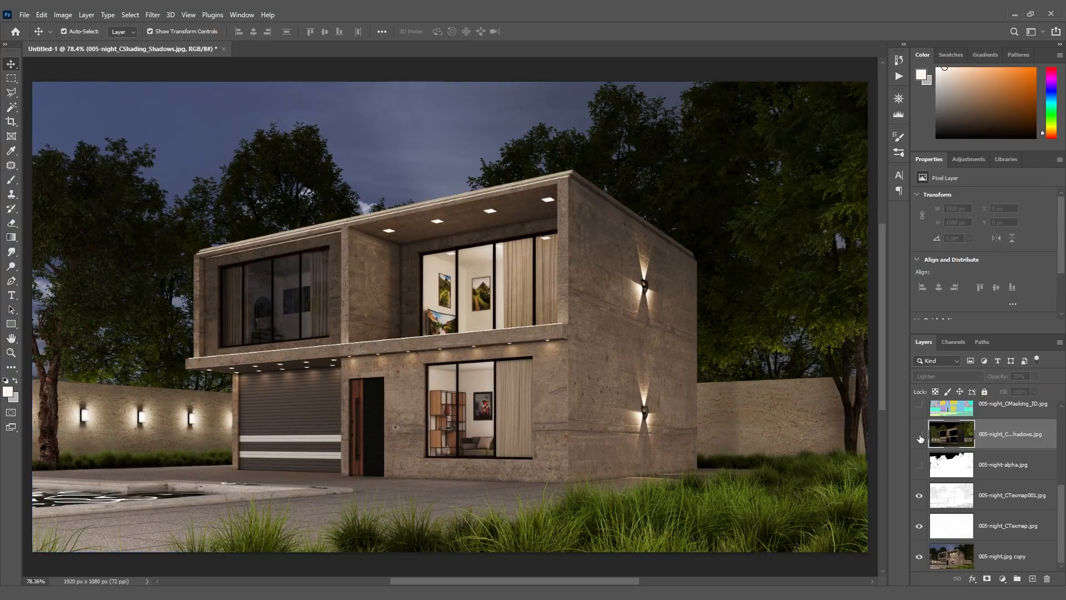
left_click(920, 436)
left_click(919, 437)
left_click(919, 437)
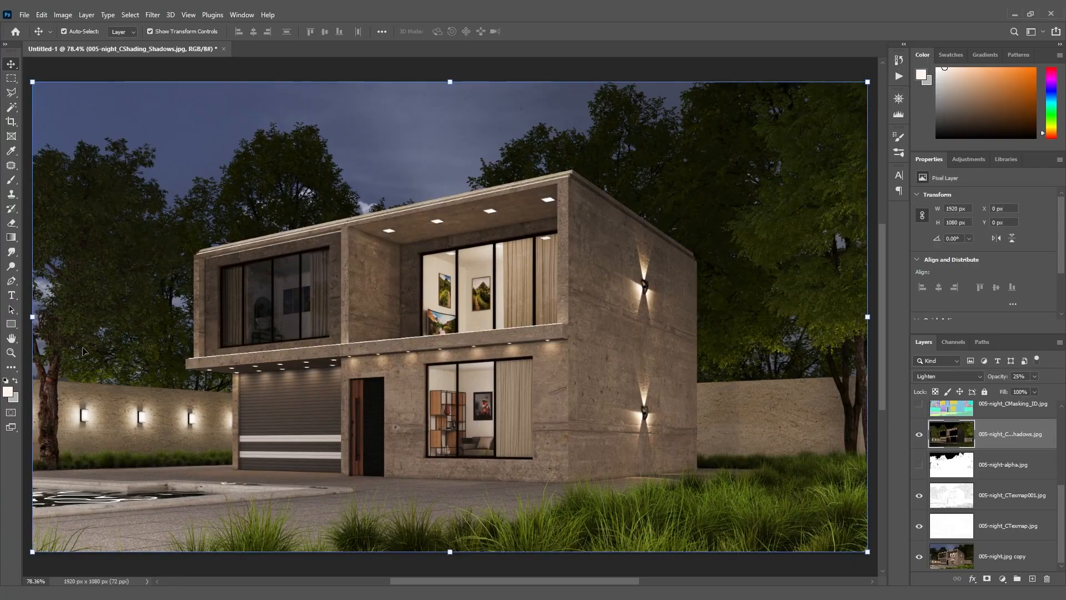
Show the CGeometry_ZDepth layer in Soft Light blend mode and compare the image with and without it
scroll(941, 482, "up", 4)
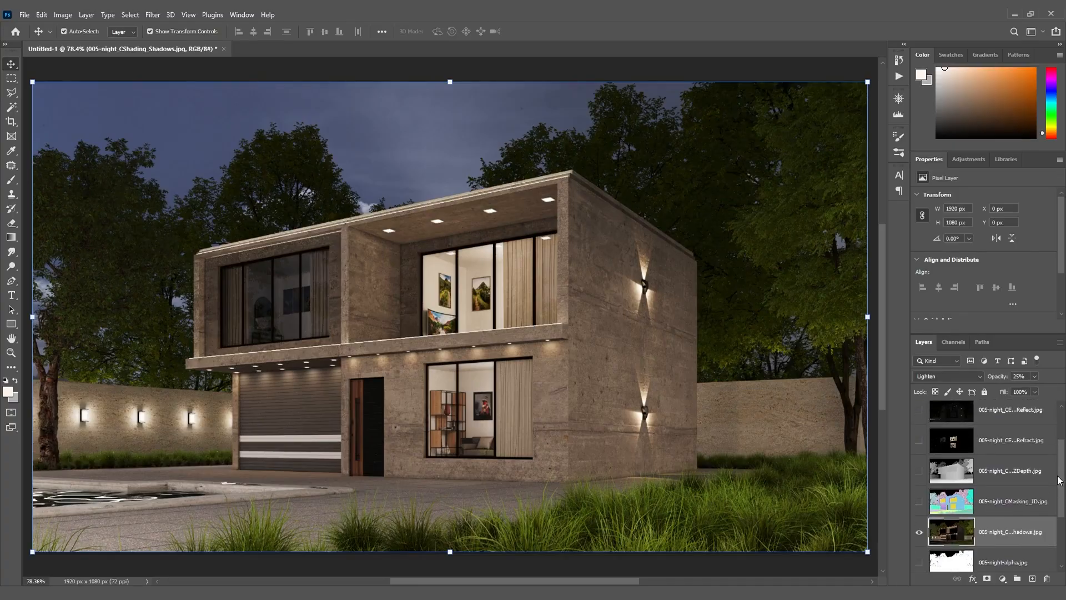
left_click(920, 476)
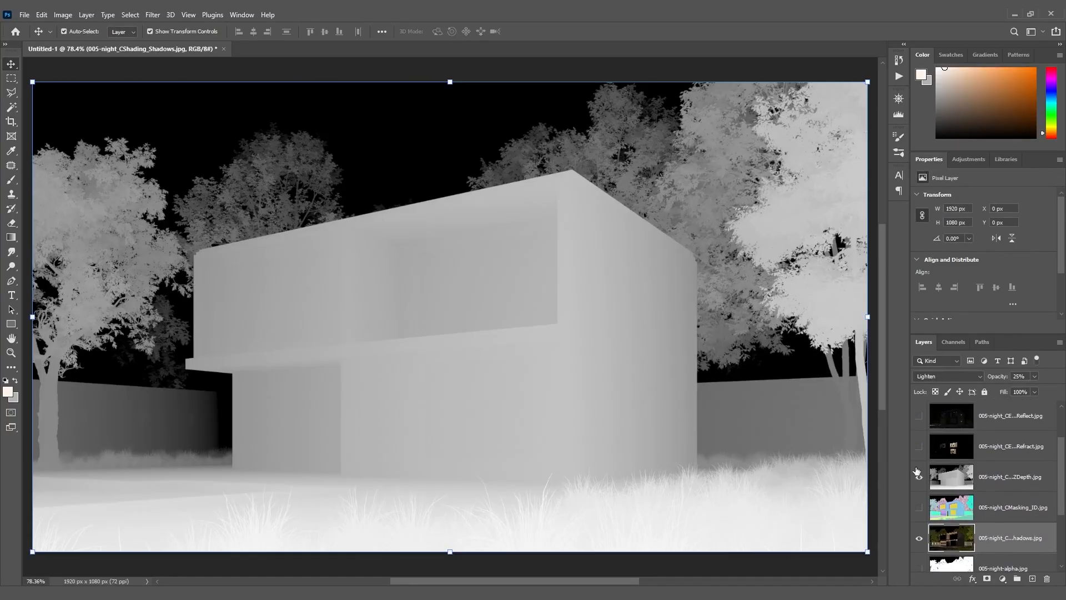
left_click(1001, 479)
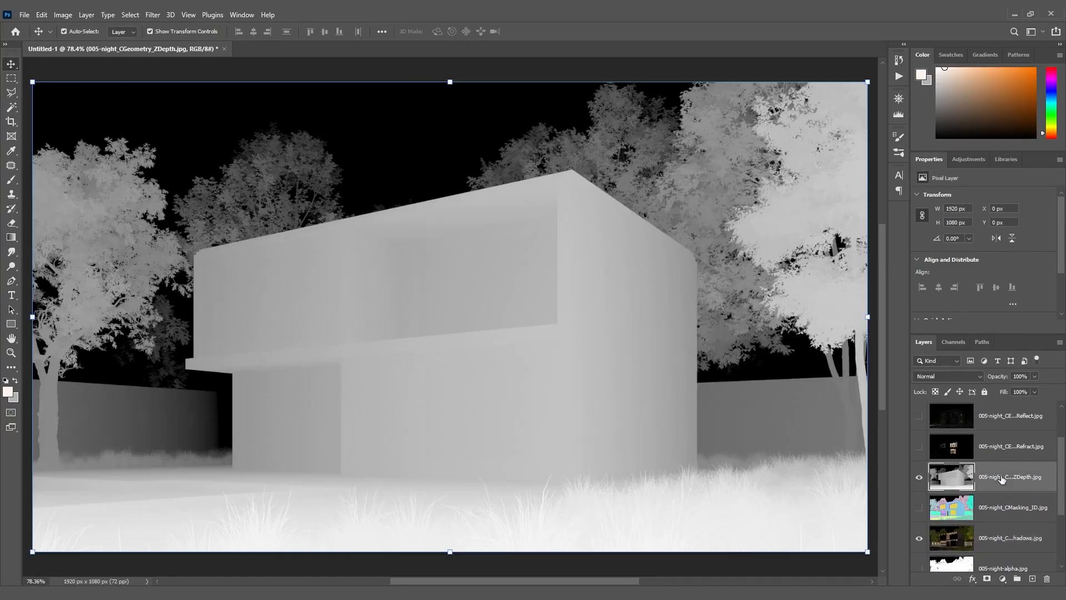
left_click(960, 375)
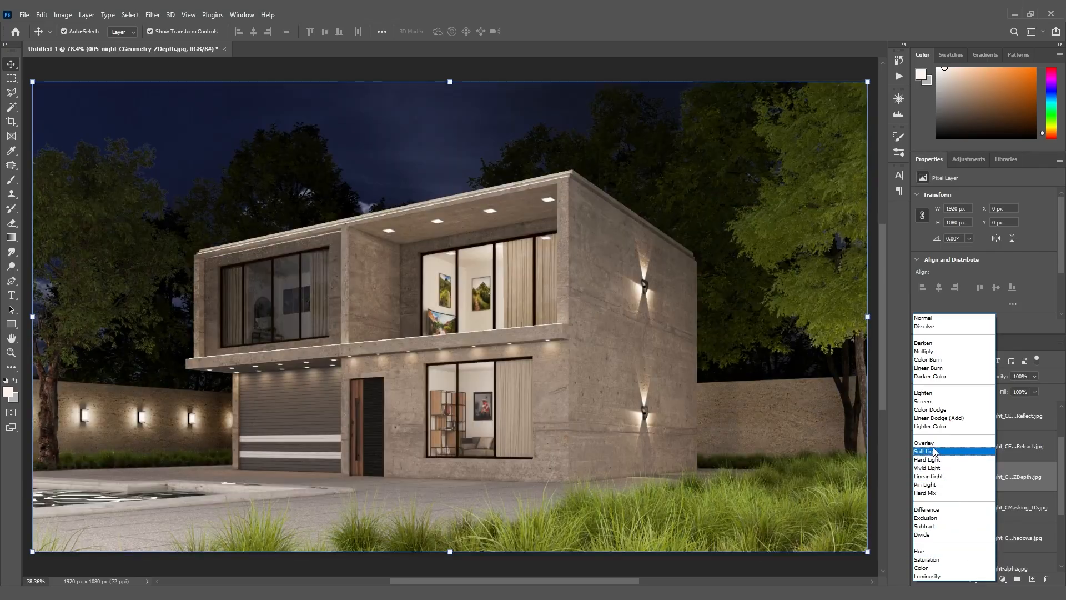
left_click(935, 452)
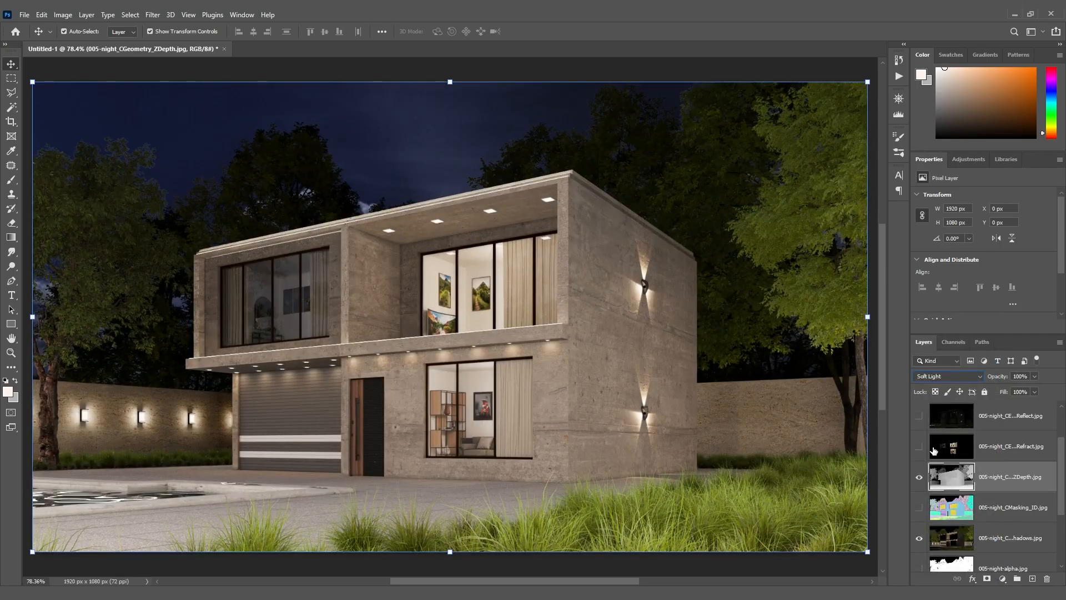
left_click(920, 479)
left_click(919, 479)
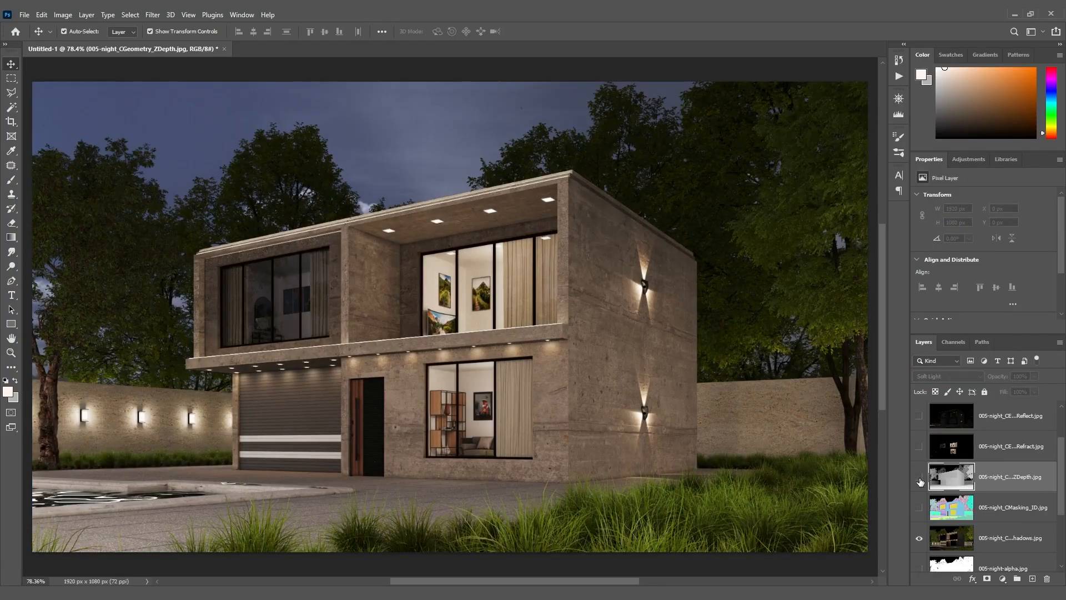
left_click(920, 479)
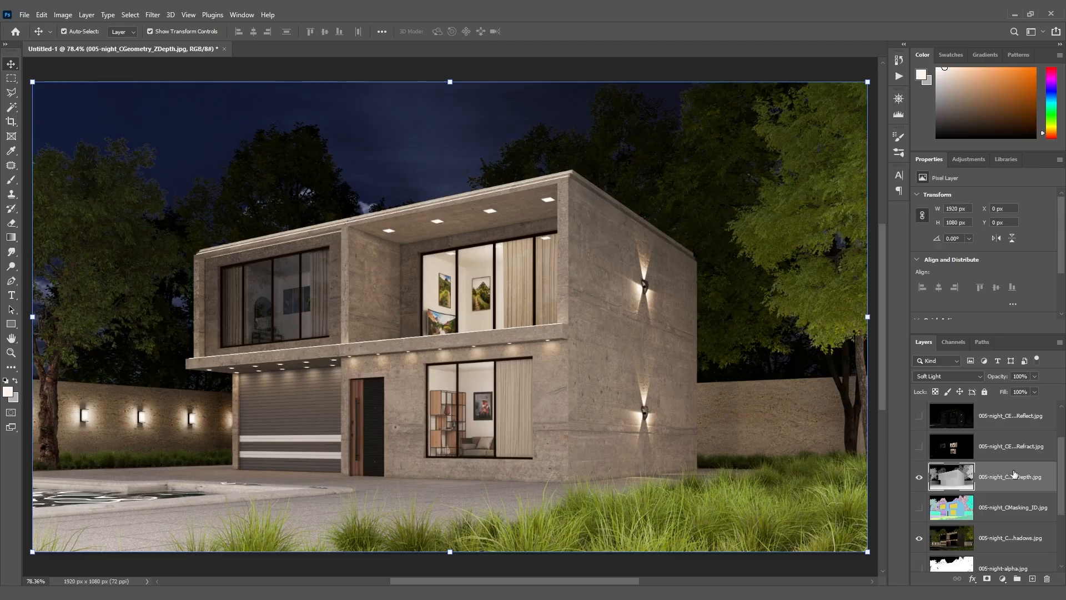
Set the CGeometry_ZDepth layer's opacity to 10% and check its effect by switching its visibility off and on
left_click(1019, 377)
type("10")
key("Return")
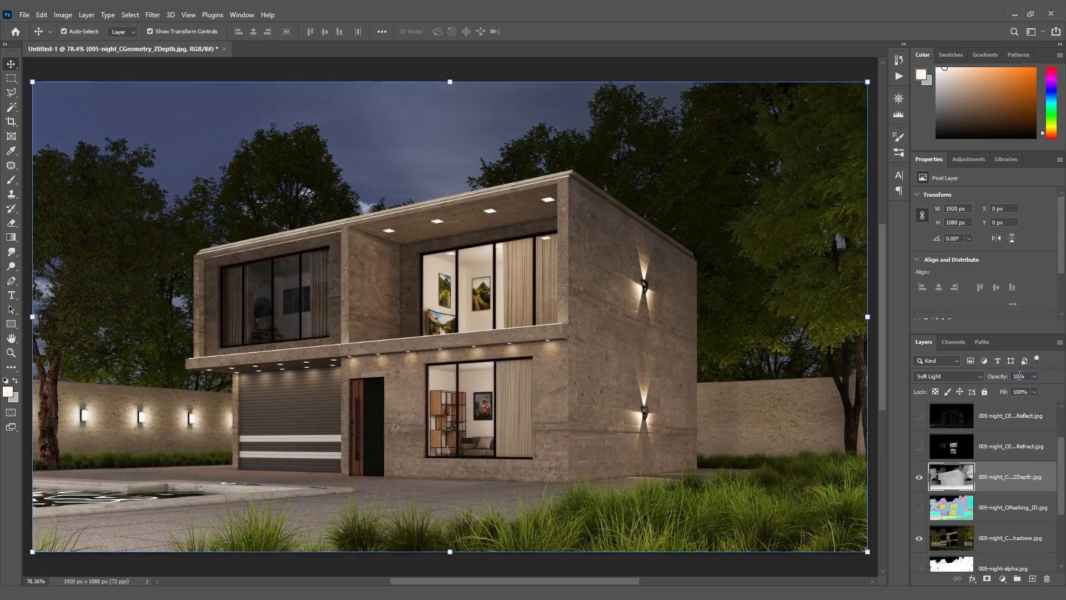
left_click(919, 478)
left_click(919, 478)
left_click(919, 477)
left_click(919, 478)
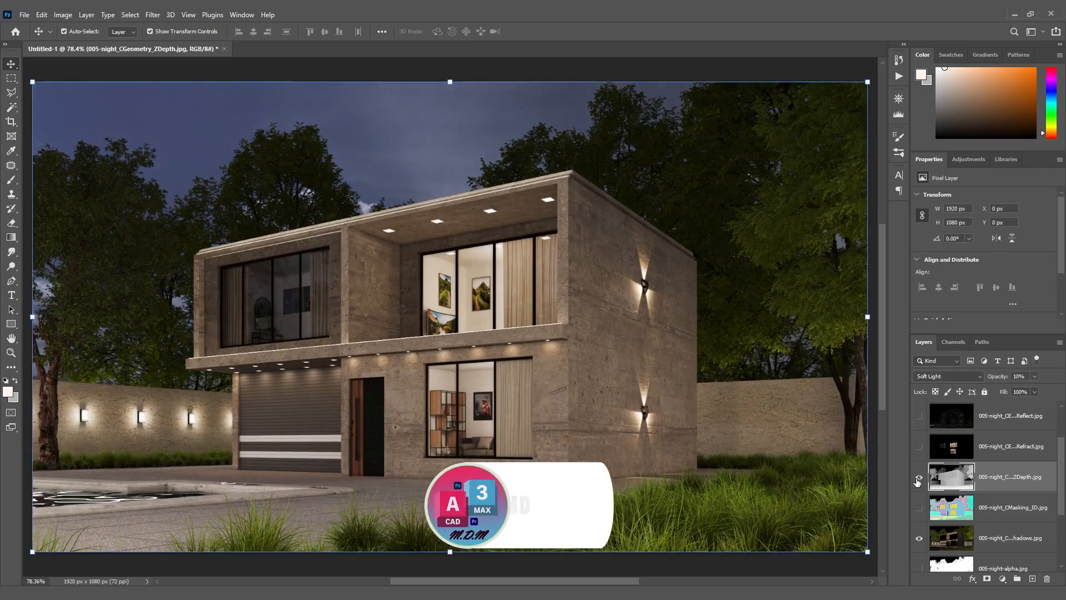
left_click(919, 478)
left_click(918, 479)
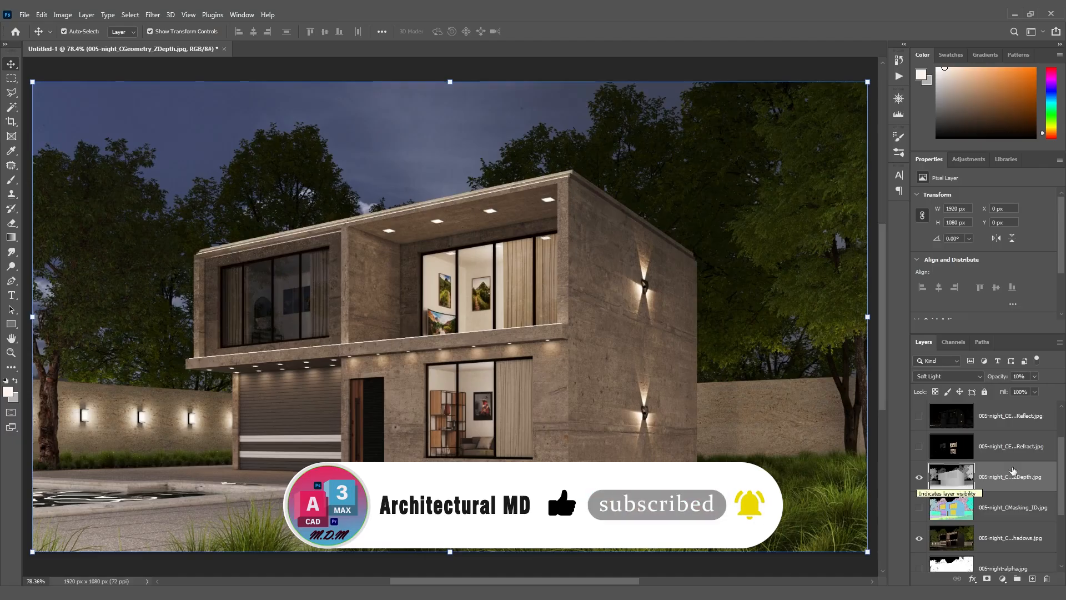
Show the CESSENTIAL_Refract layer in Screen blend mode and compare the image with and without it
scroll(977, 477, "up", 1)
left_click(920, 479)
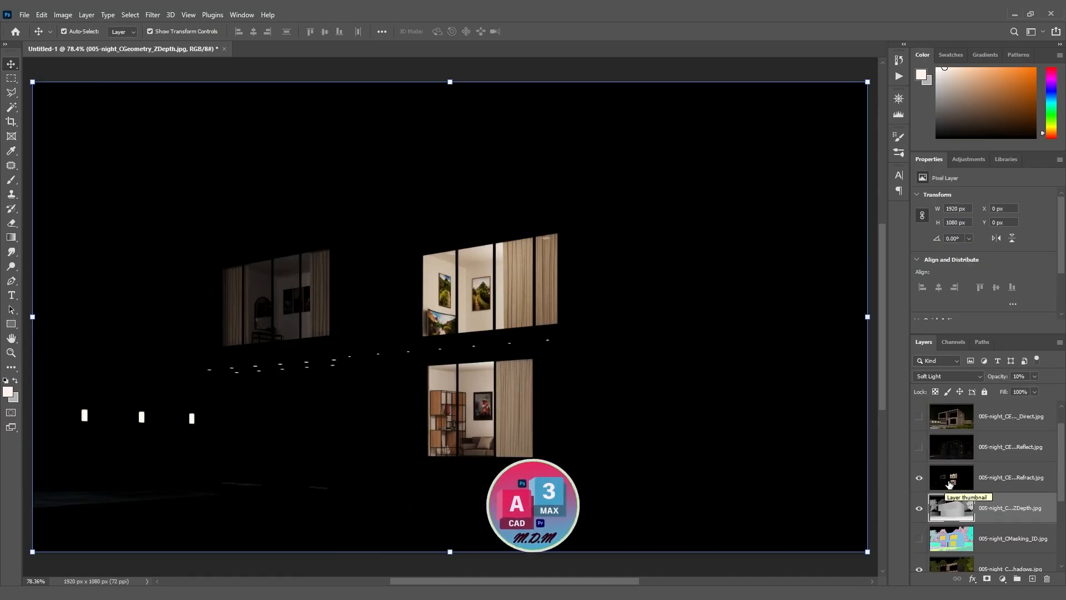
left_click(1003, 481)
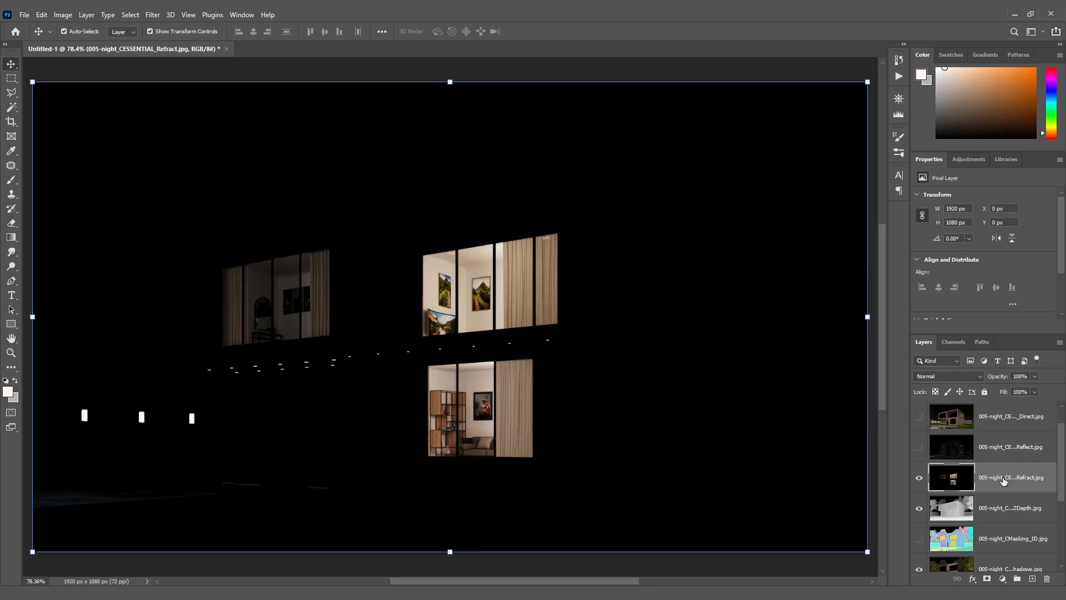
left_click(961, 377)
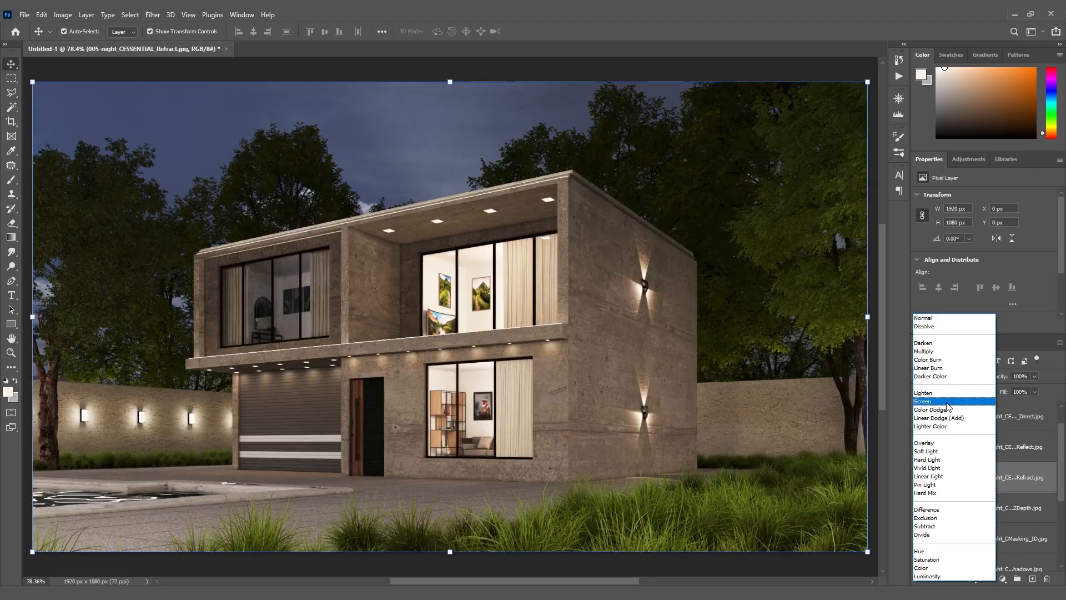
left_click(948, 407)
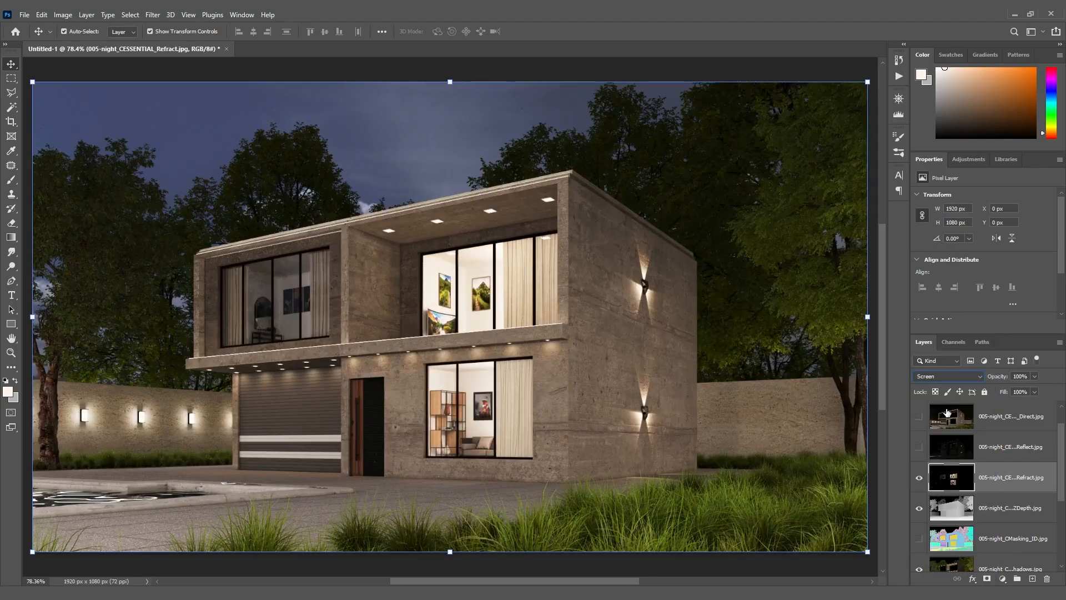
left_click(919, 479)
left_click(920, 479)
left_click(920, 479)
left_click(920, 478)
Set the CESSENTIAL_Refract layer's opacity to 30% and check its effect by switching its visibility off and on
left_click(1017, 377)
type("30")
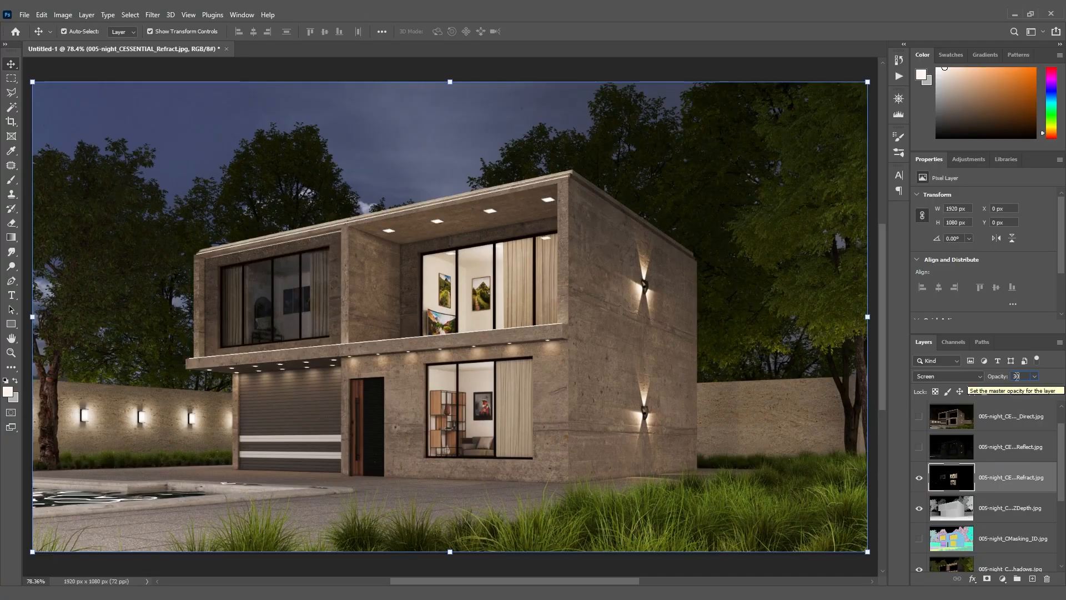
left_click(918, 478)
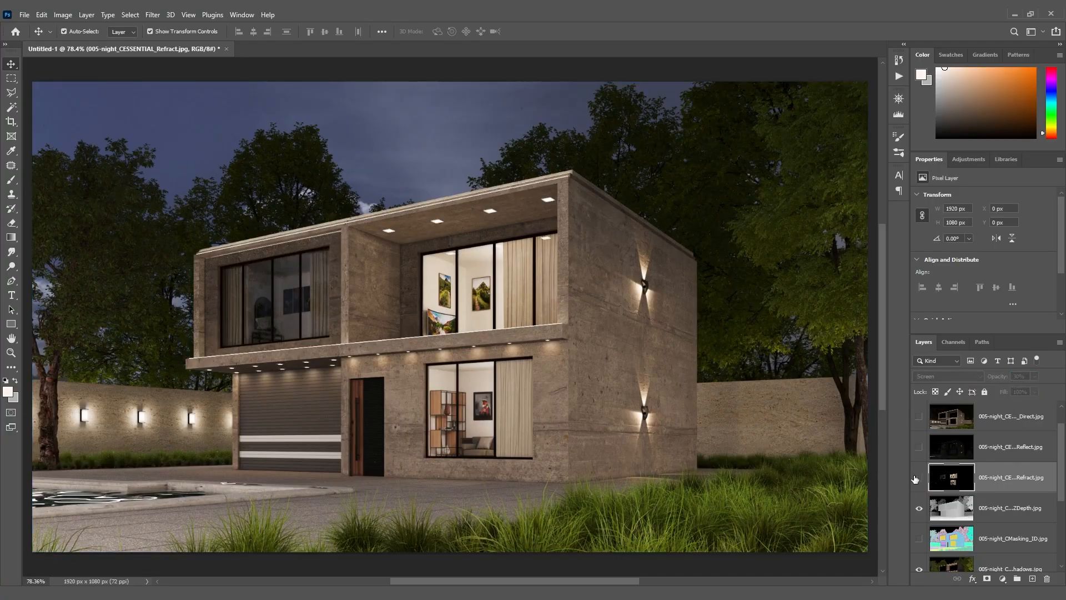
left_click(916, 478)
left_click(918, 478)
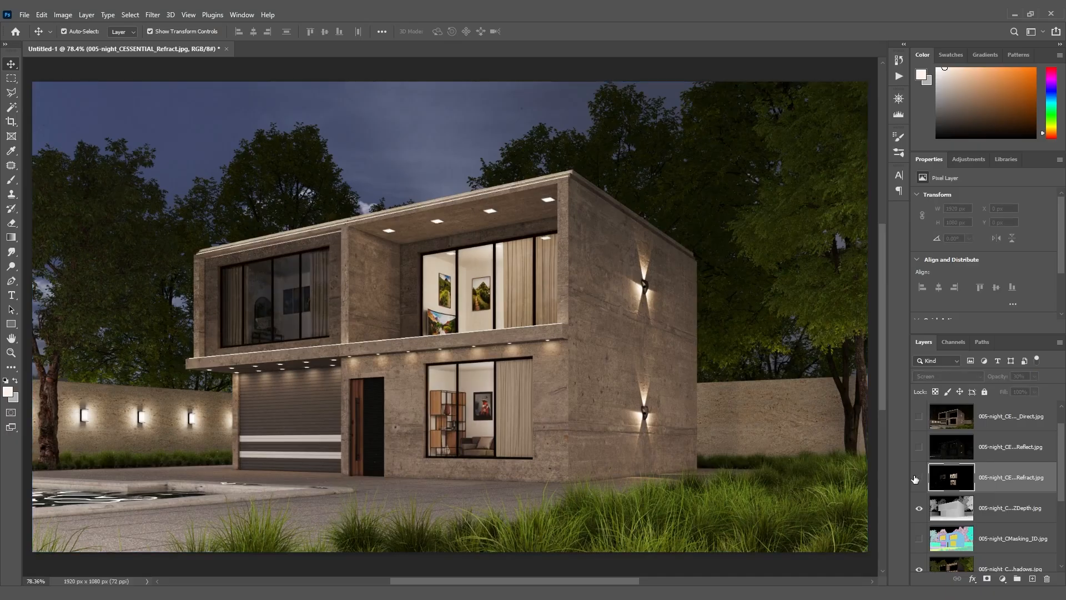
left_click(918, 479)
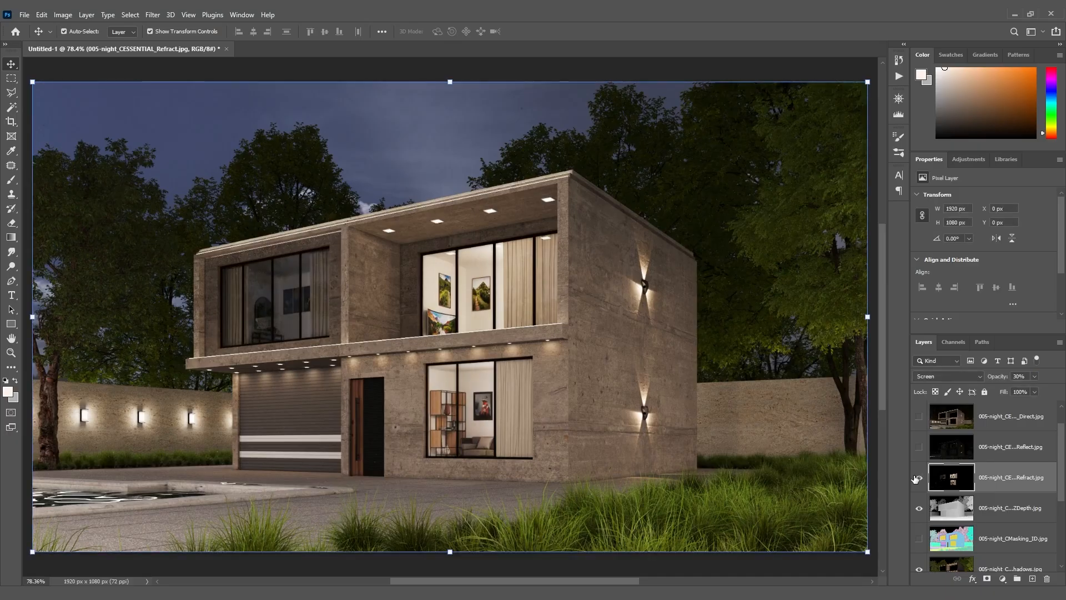
Show the CESSENTIAL_Reflect layer in Screen blend mode and compare the image with and without it
left_click(988, 448)
left_click(919, 448)
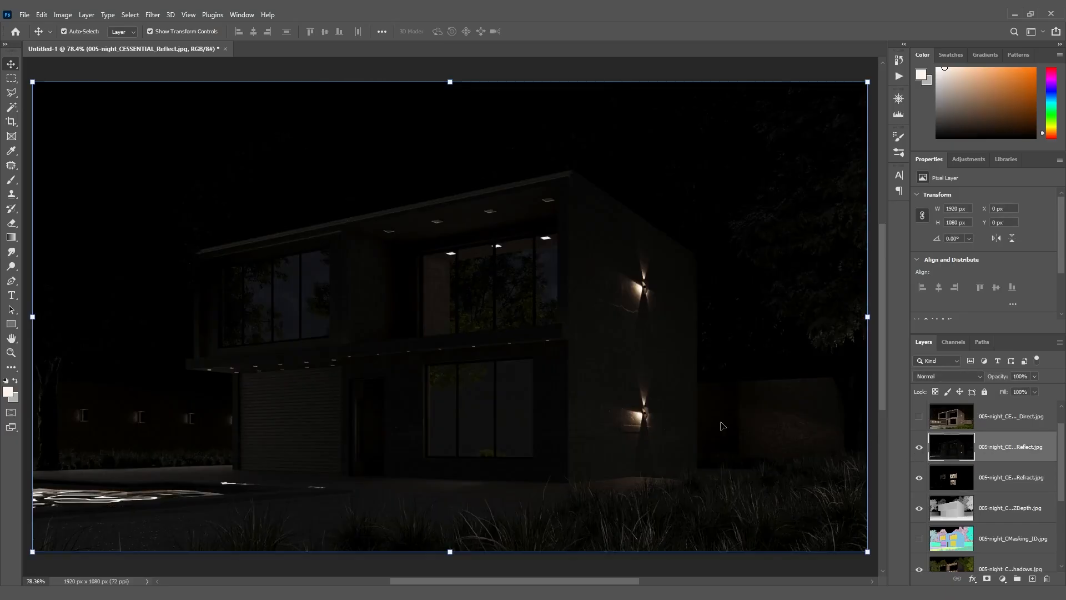
left_click(963, 377)
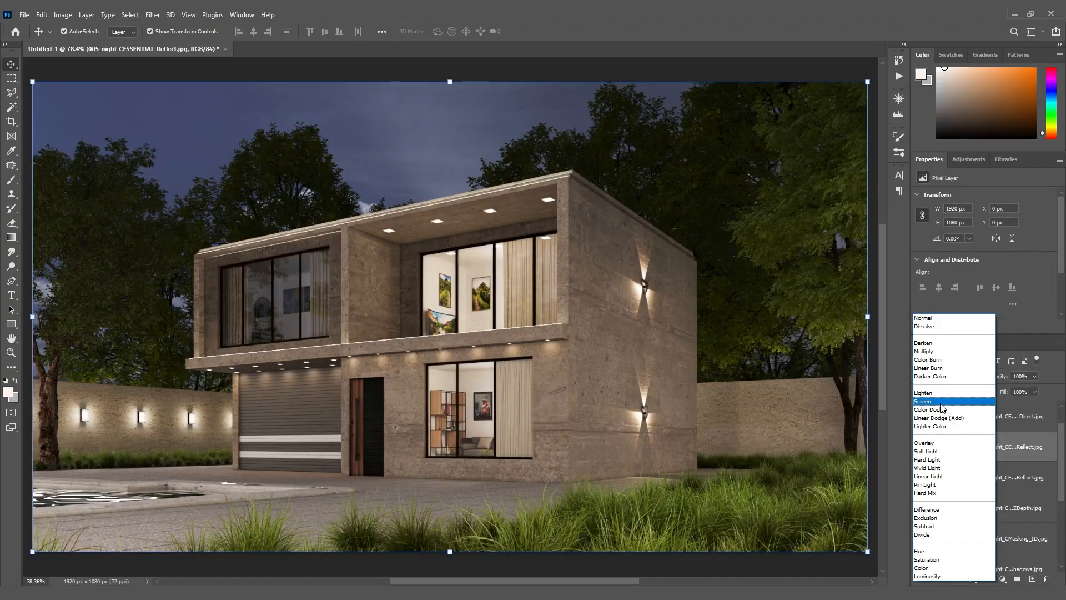
left_click(942, 402)
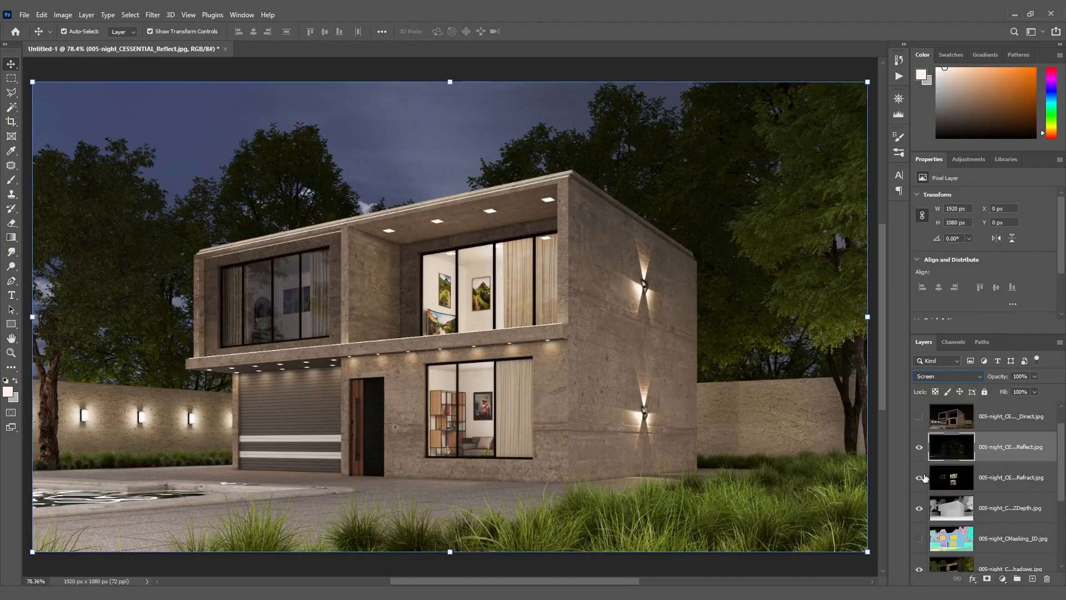
left_click(918, 450)
left_click(918, 450)
left_click(918, 450)
left_click(919, 450)
left_click(919, 449)
left_click(918, 450)
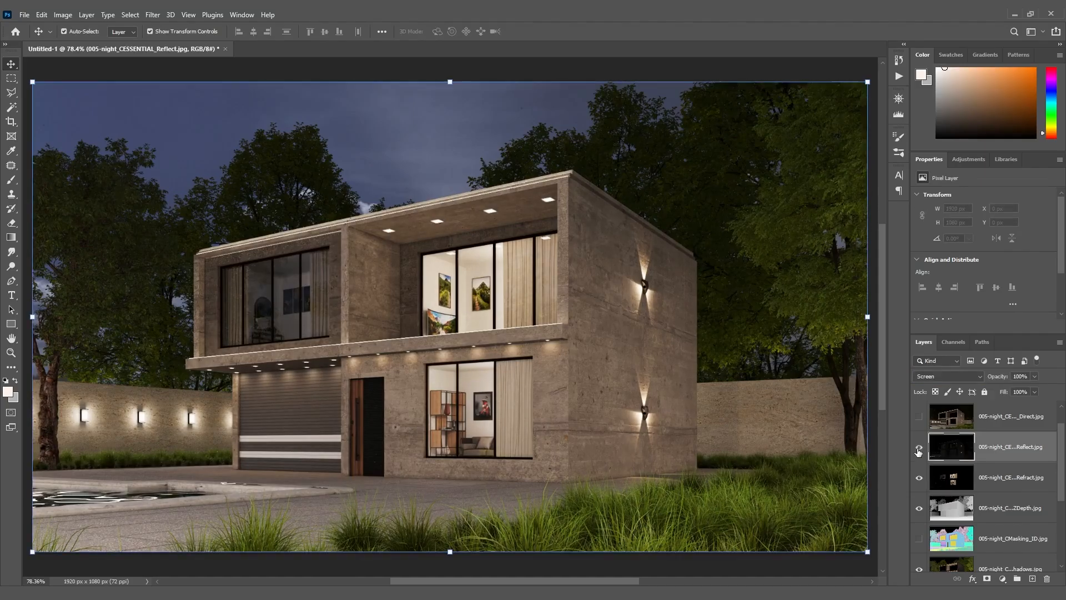
Set the CESSENTIAL_Reflect layer's opacity to 70% and compare the image with and without it
left_click(1021, 377)
type("80")
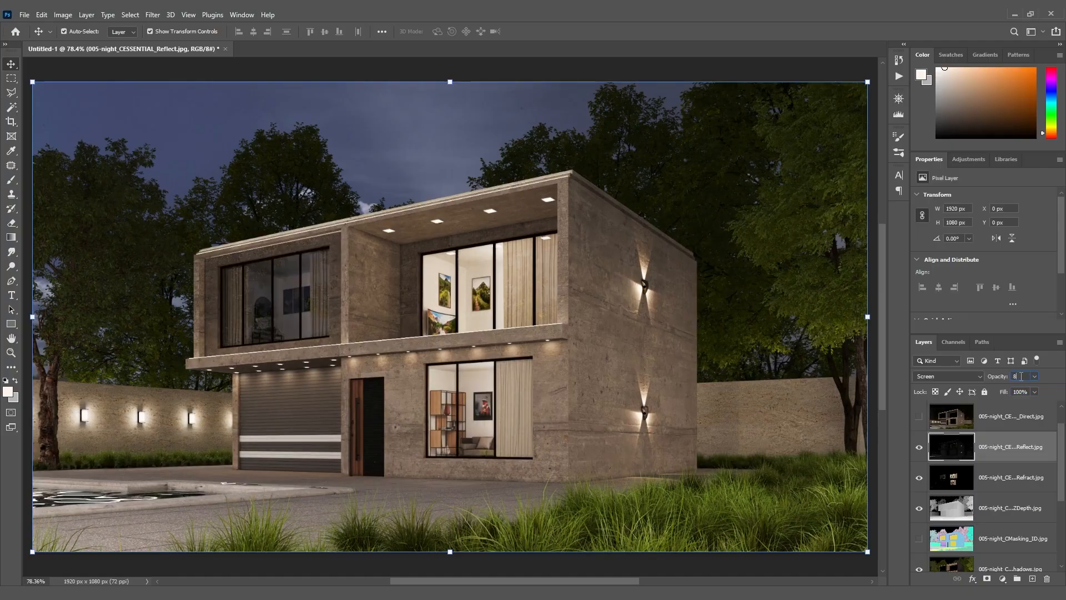
key("BackSpace")
key("BackSpace")
type("70")
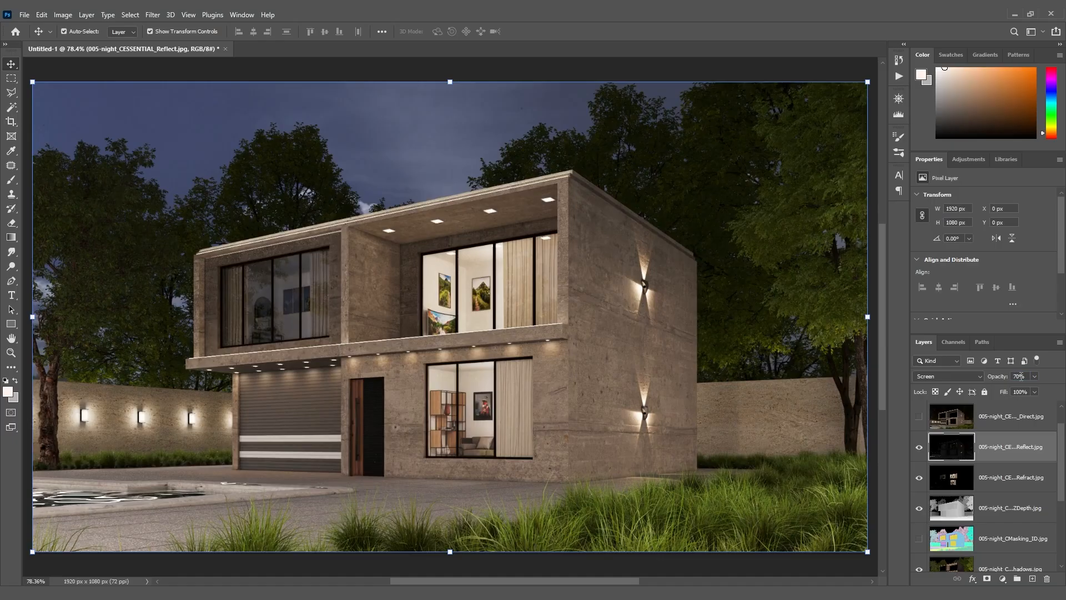
left_click(916, 448)
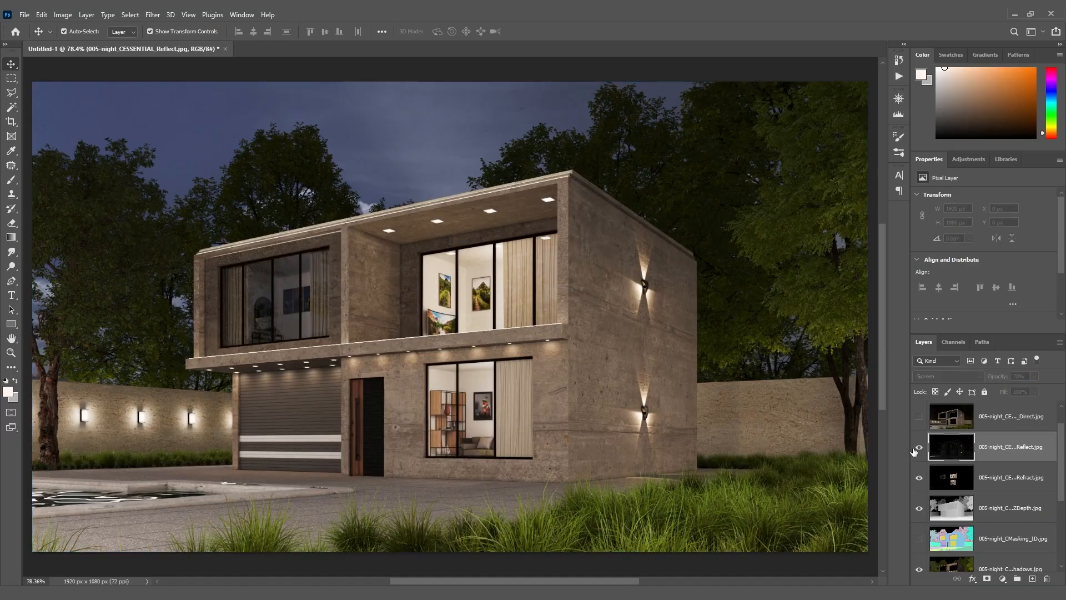
left_click(916, 449)
left_click(917, 449)
left_click(917, 449)
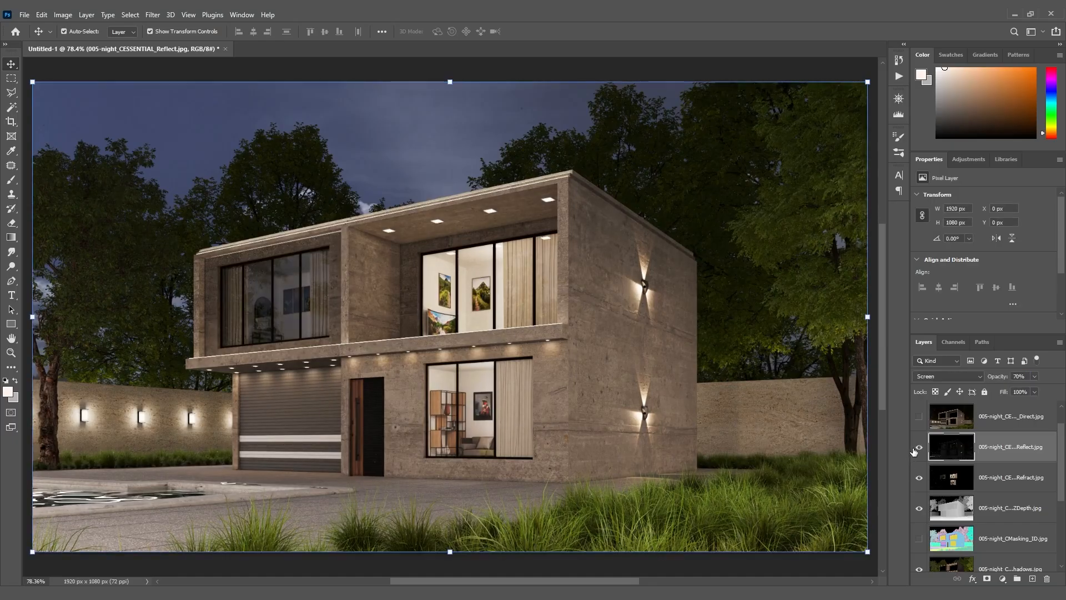
Show the CESSENTIAL_Direct layer and set its blend mode to Screen
scroll(952, 458, "up", 1)
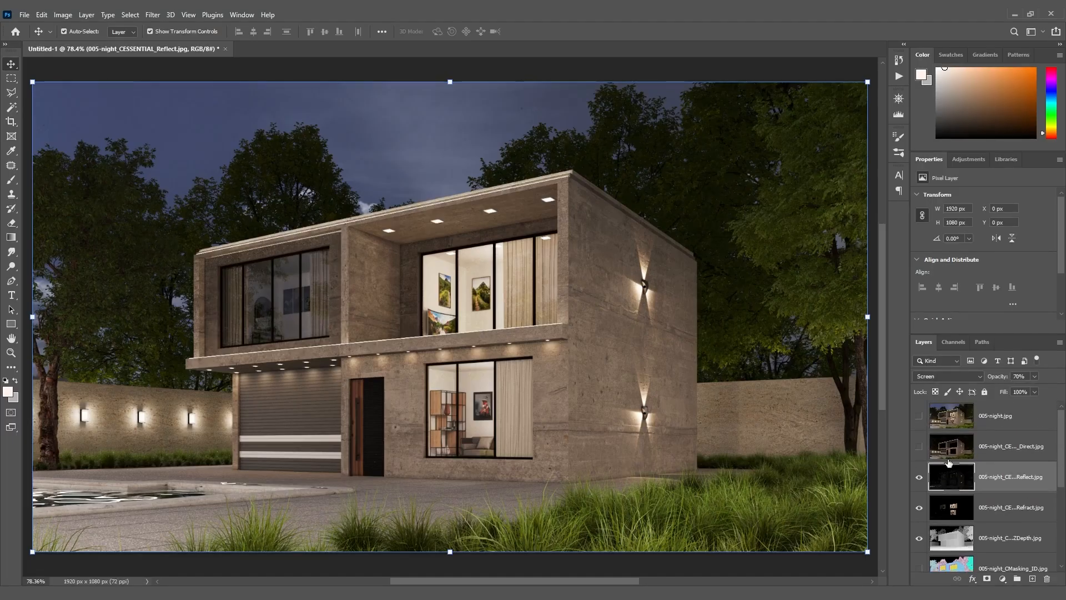
left_click(919, 448)
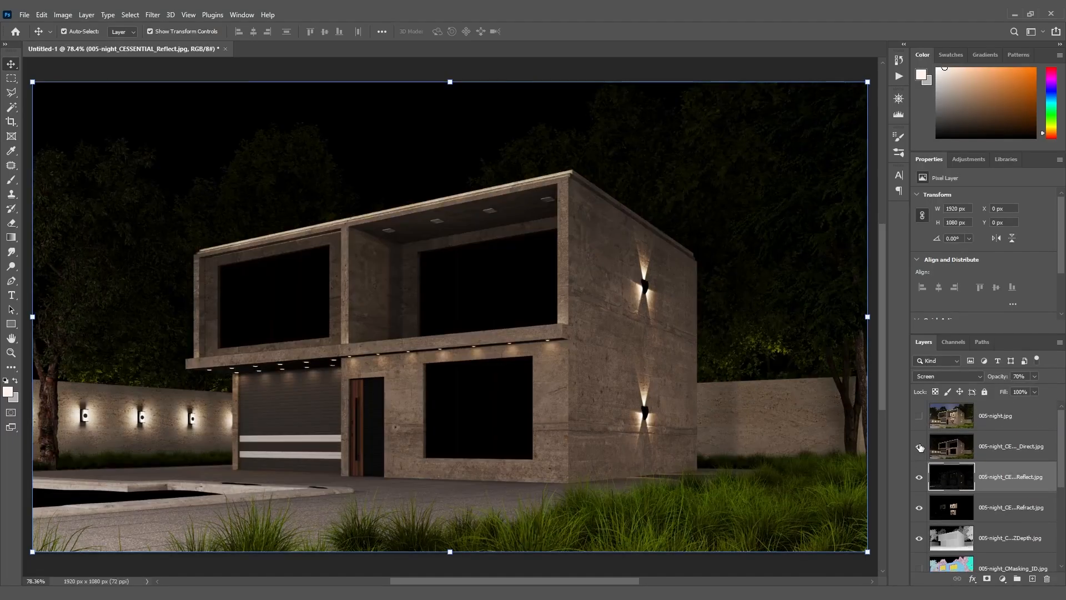
left_click(992, 451)
left_click(980, 377)
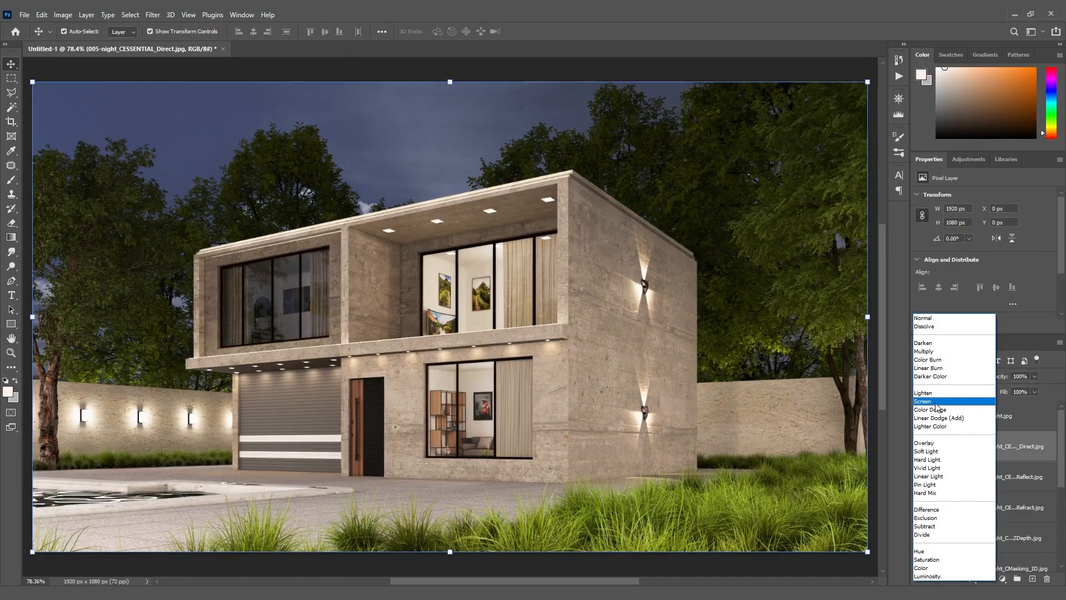
left_click(937, 402)
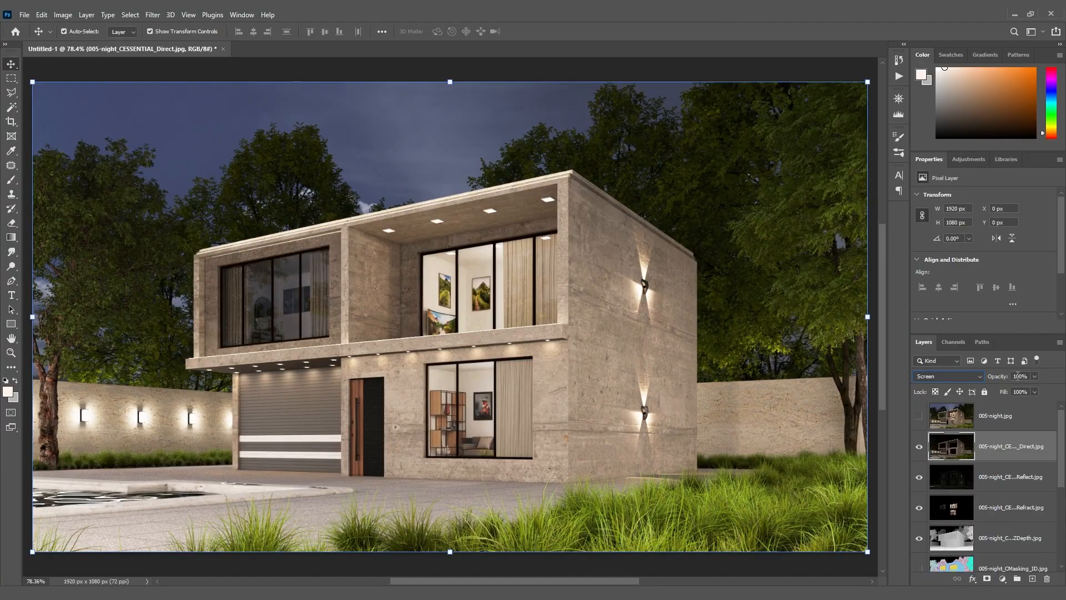
Set the CESSENTIAL_Direct layer's opacity to 20% and compare the image with and without it
type("1")
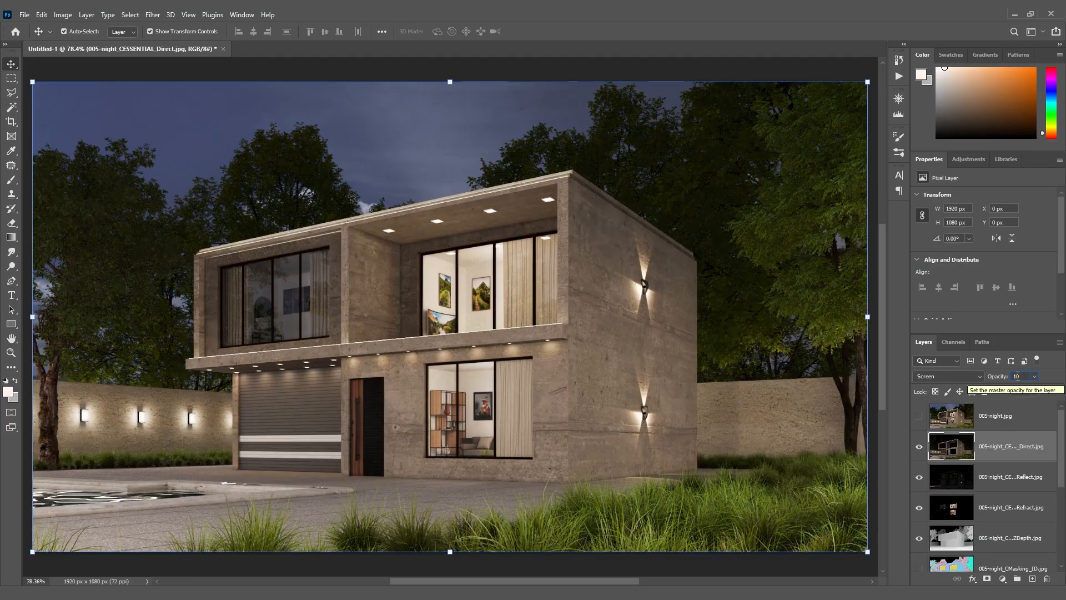
type("20")
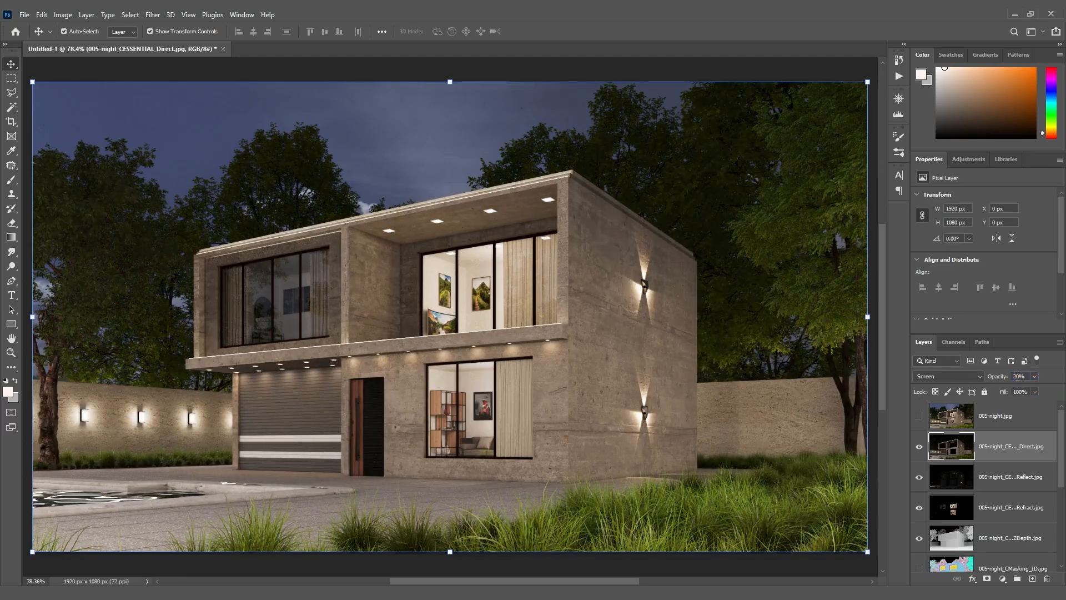
left_click(919, 448)
left_click(919, 448)
left_click(919, 448)
left_click(920, 448)
left_click(919, 448)
left_click(919, 448)
Move the 005-night-alpha layer up the stack to sit between the 005-night and CESSENTIAL_Direct layers
left_click_drag(1060, 465, 1060, 525)
left_click_drag(1004, 501, 1013, 409)
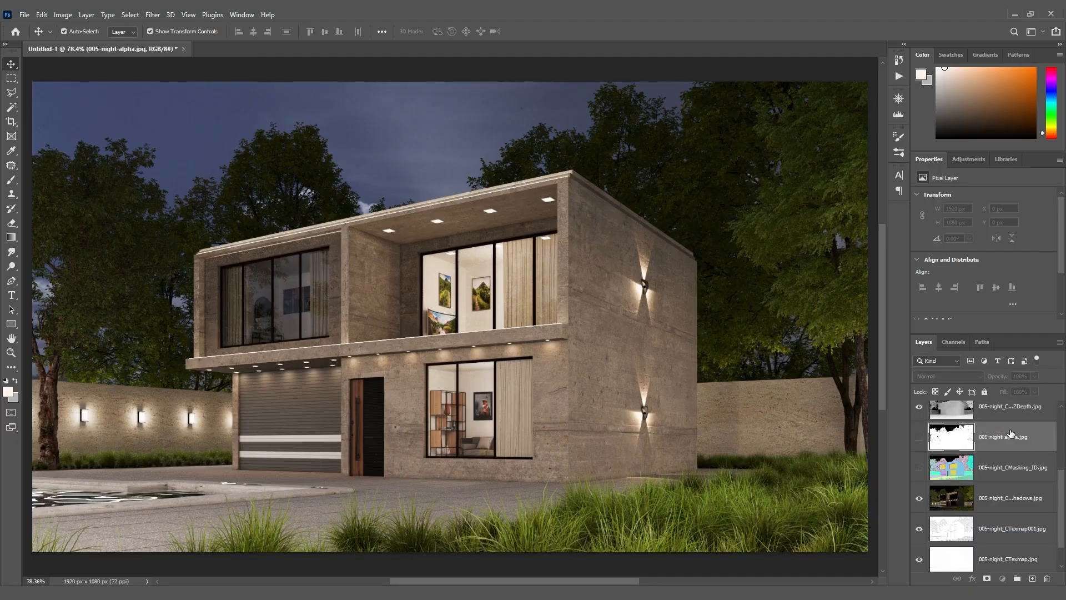
key("ctrl+shift+bracketright")
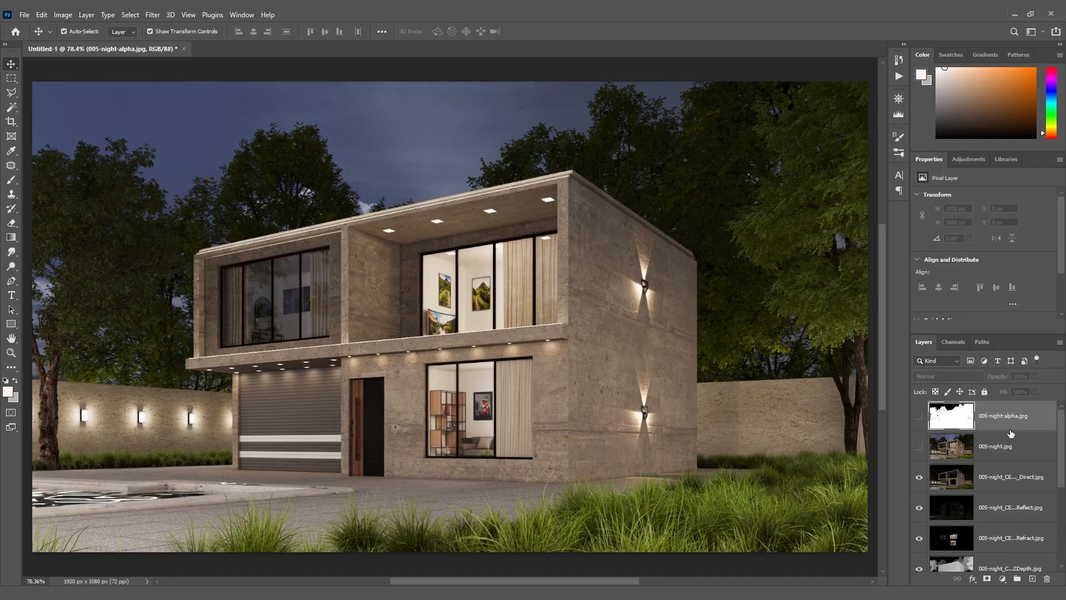
left_click_drag(1002, 432, 994, 465)
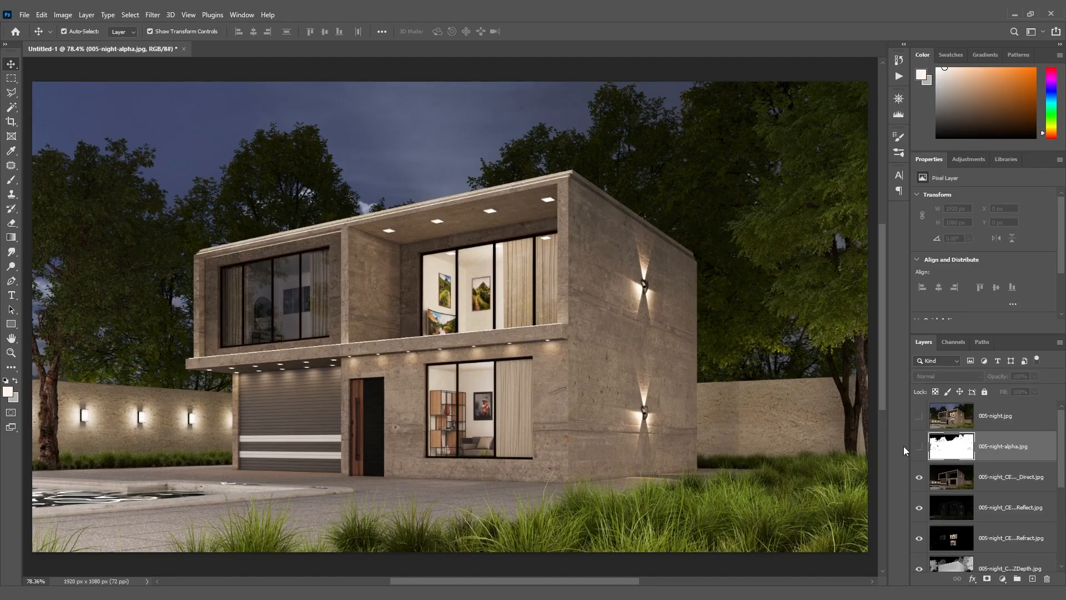
Select the black sky areas of the alpha layer with the Magic Wand, add a new layer above it, and leave the alpha layer hidden
left_click(919, 450)
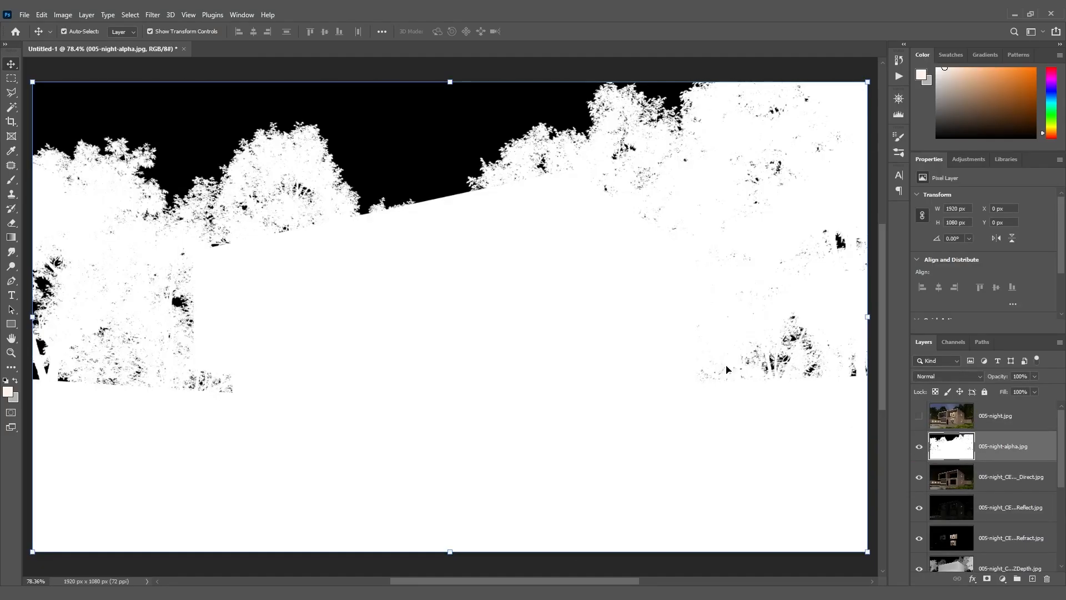
left_click(12, 107)
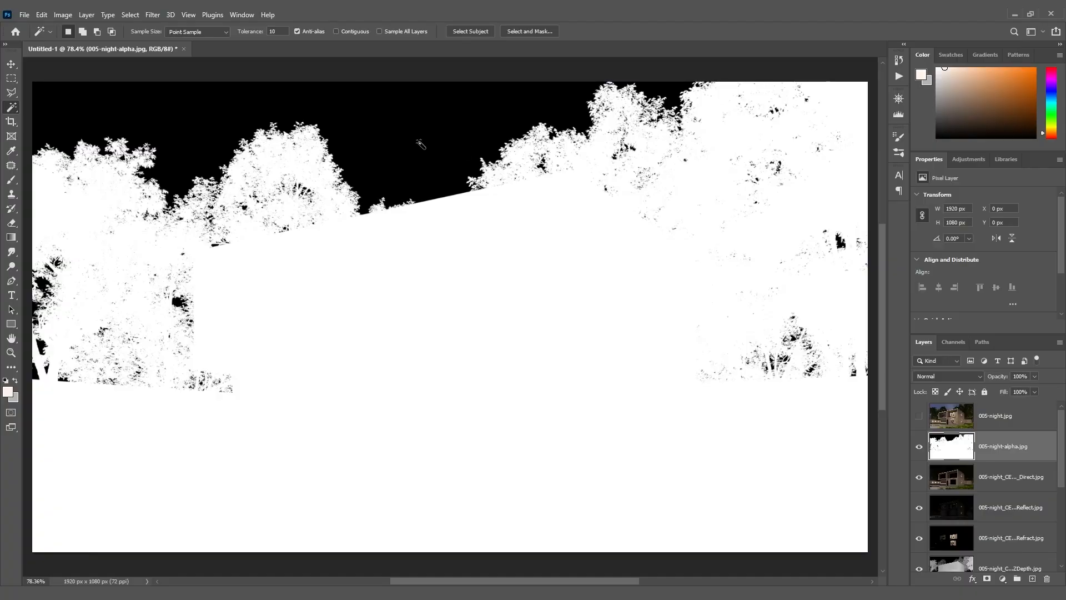
left_click(444, 162)
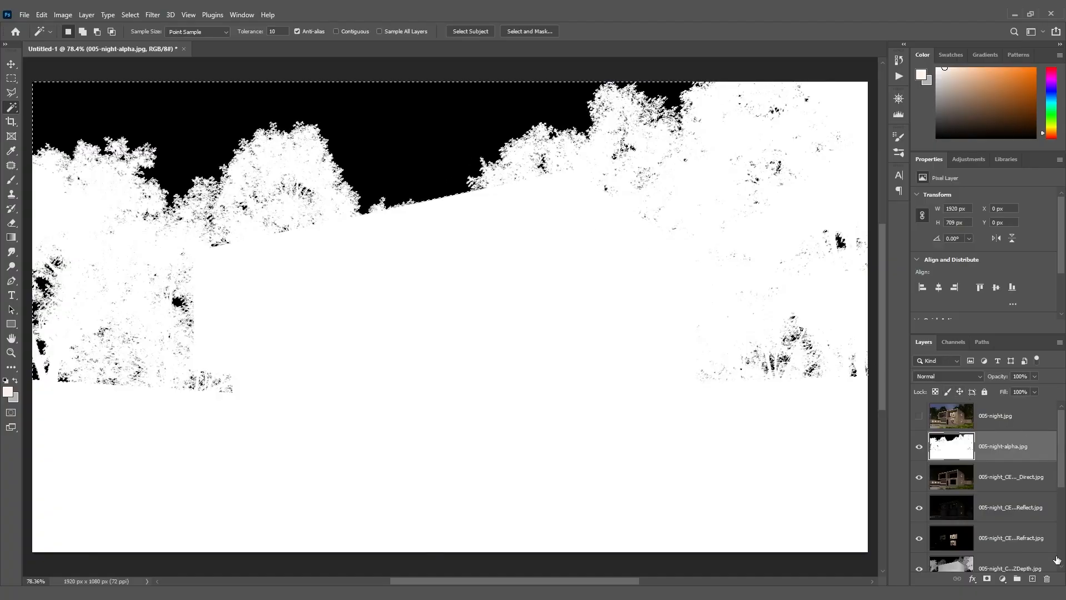
left_click(1033, 579)
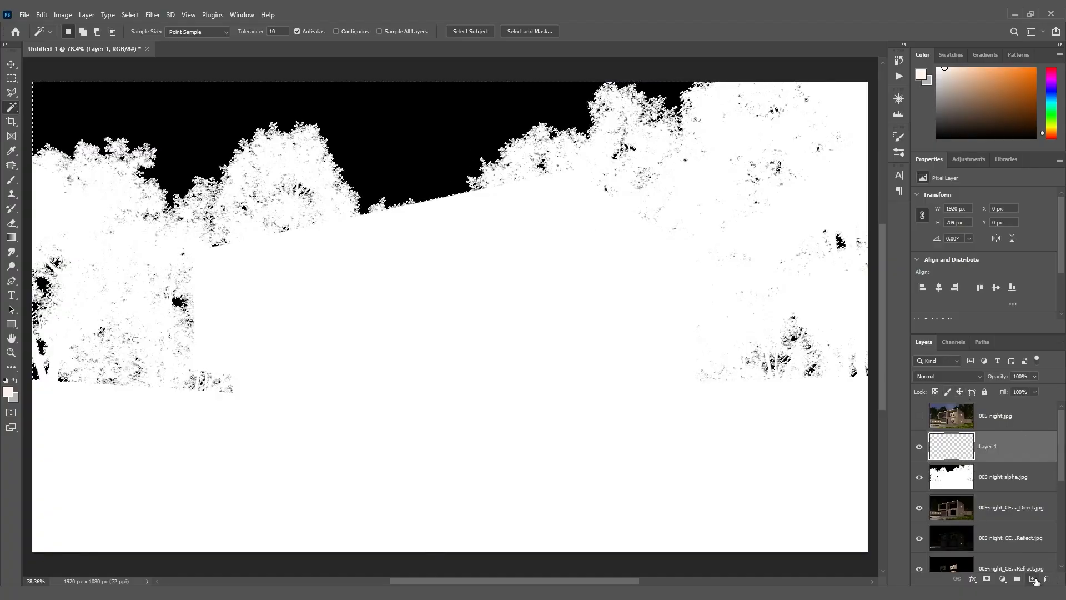
left_click(920, 476)
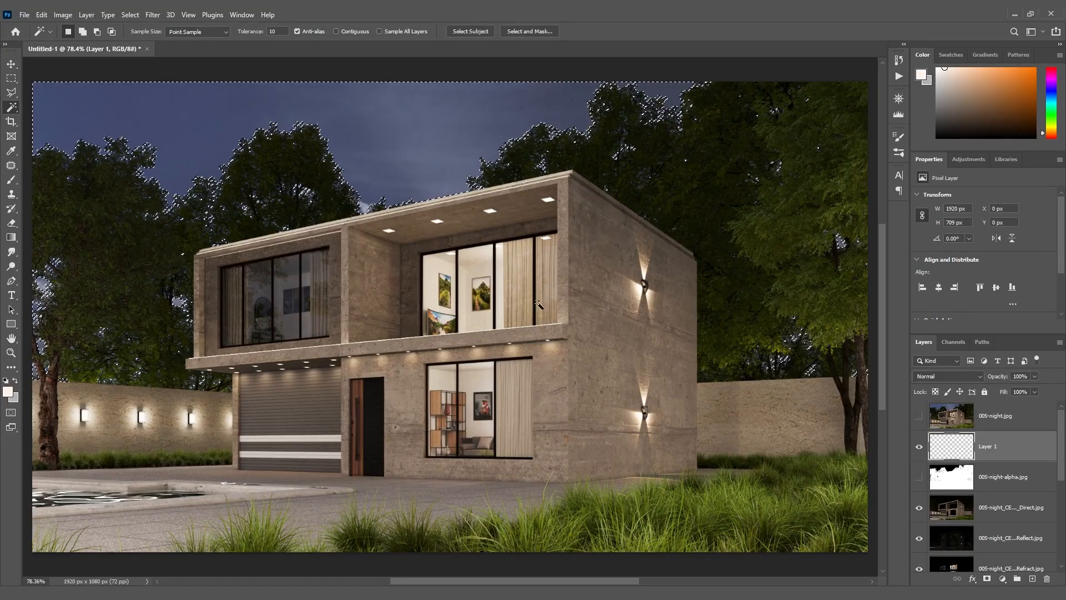
Fill the sky selection on the new layer with a vertical blue linear gradient and reduce the layer's opacity to 40%
left_click(11, 239)
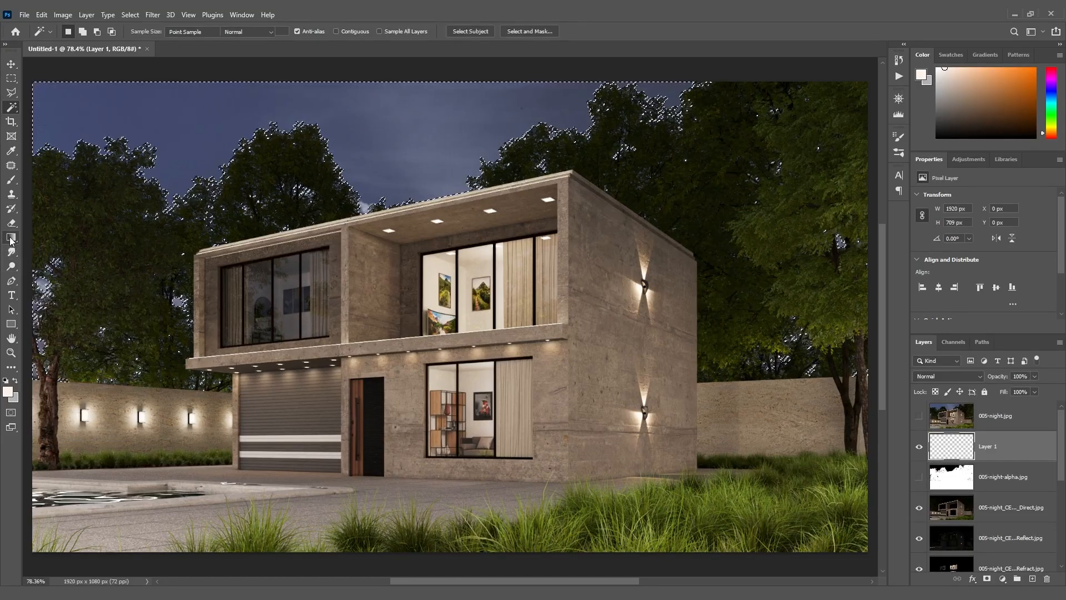
left_click(78, 32)
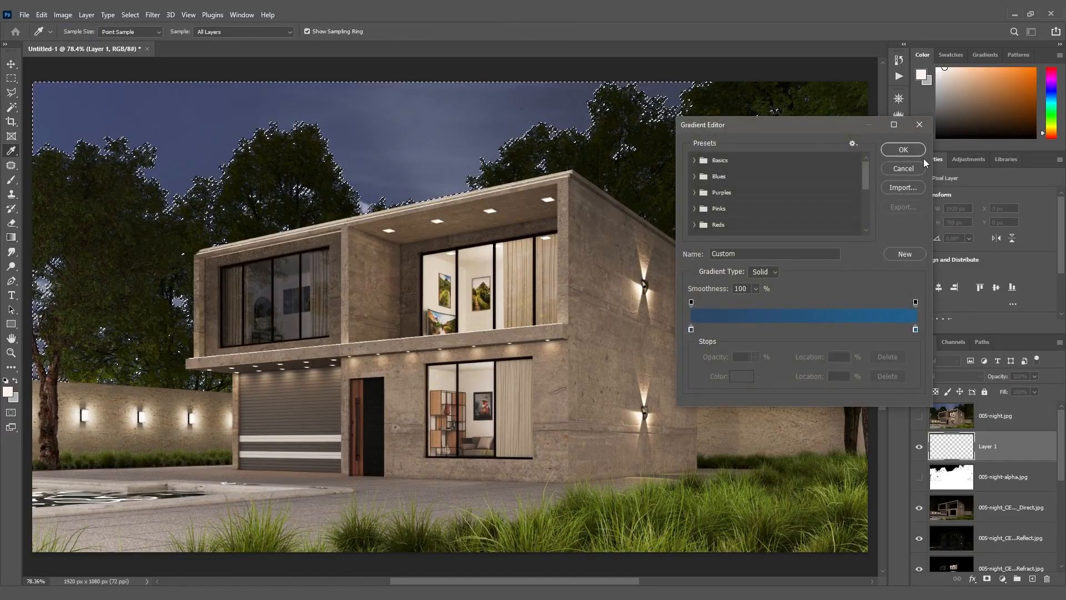
left_click(904, 149)
mouse_move(102, 84)
left_mouse_down()
mouse_move(586, 241)
mouse_move(748, 305)
mouse_move(146, 90)
mouse_move(130, 65)
left_mouse_up()
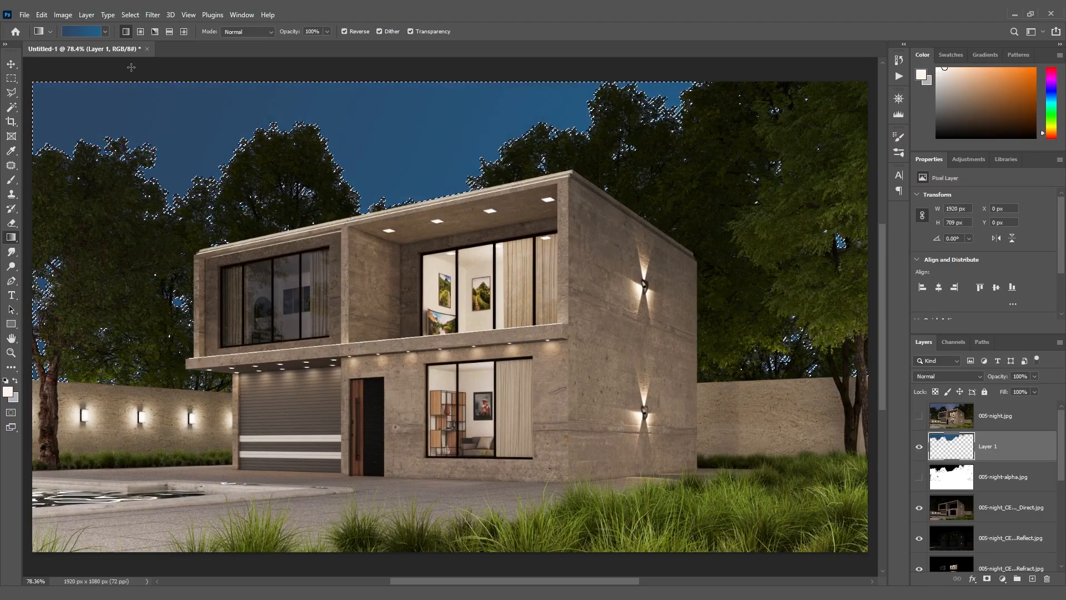
left_click_drag(422, 227, 423, 77)
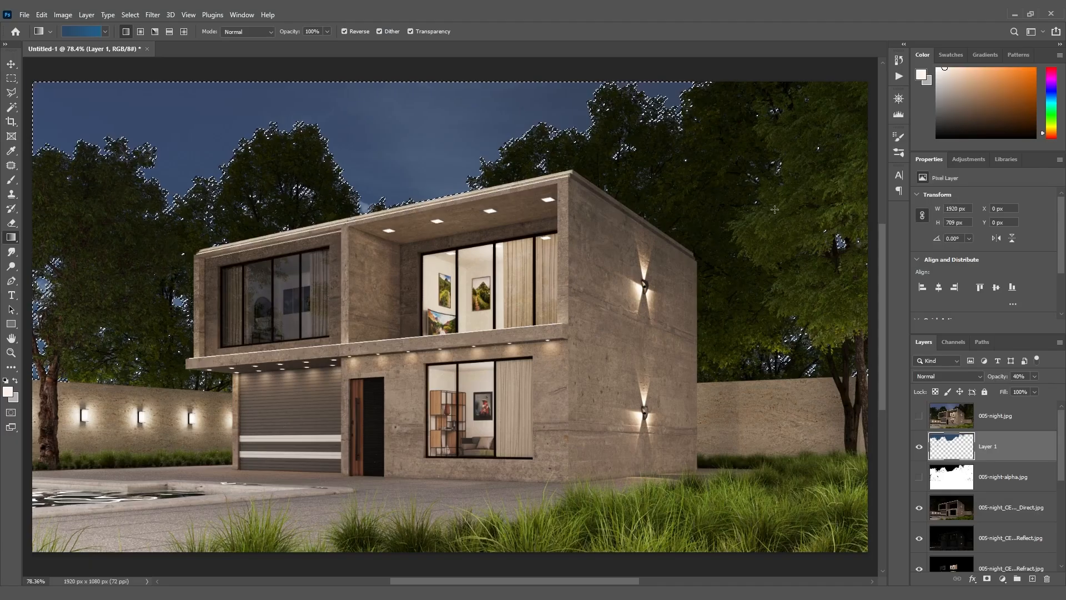
Set the brush's foreground color to light blue a6daff and add a new layer above the sky gradient layer
left_click(11, 179)
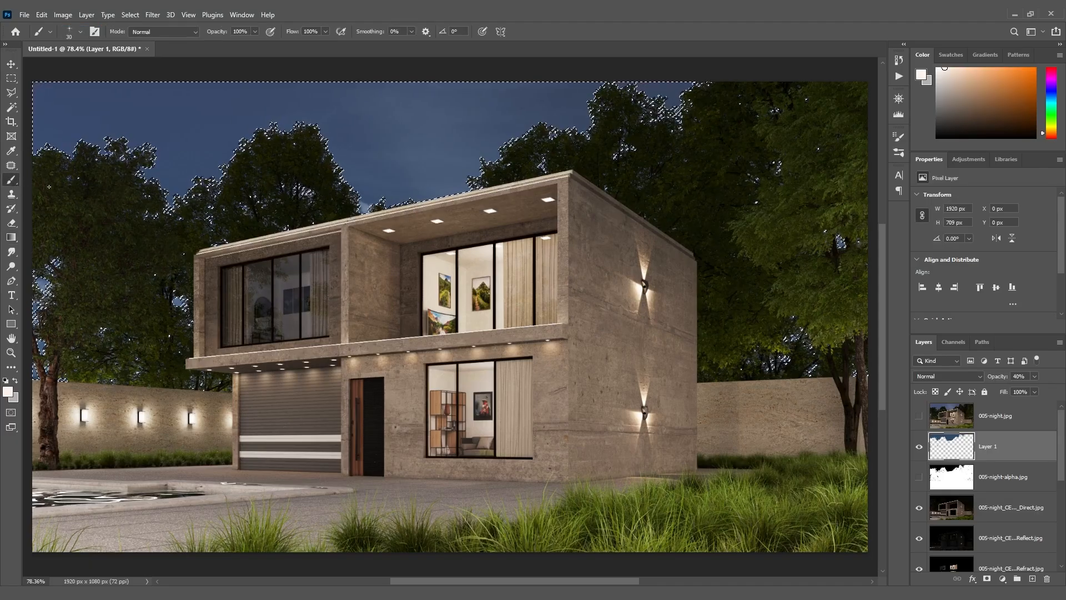
left_click(8, 393)
left_click(660, 355)
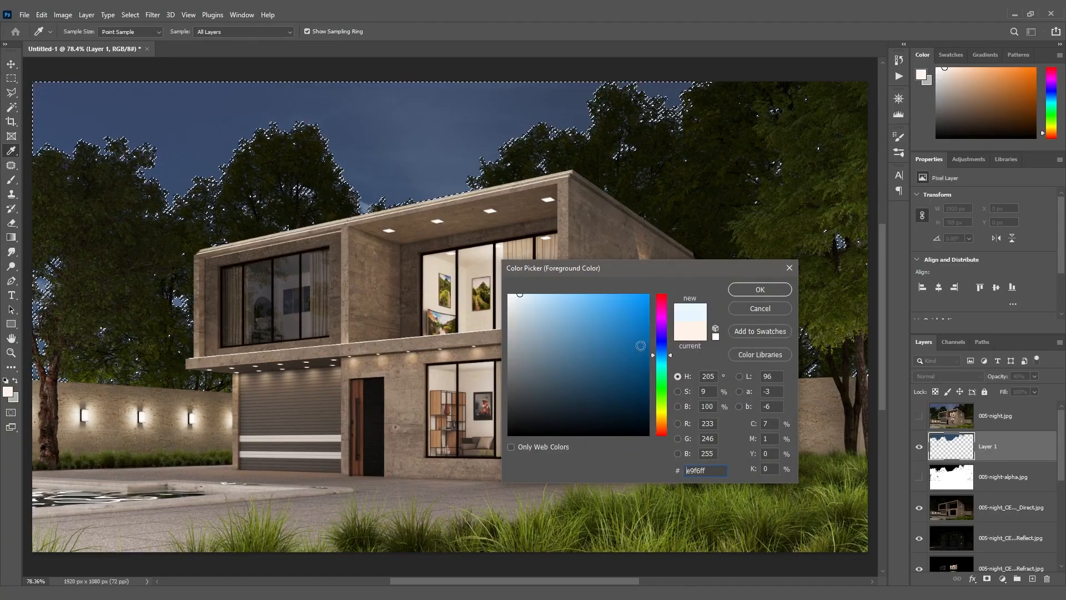
left_click_drag(554, 304, 558, 290)
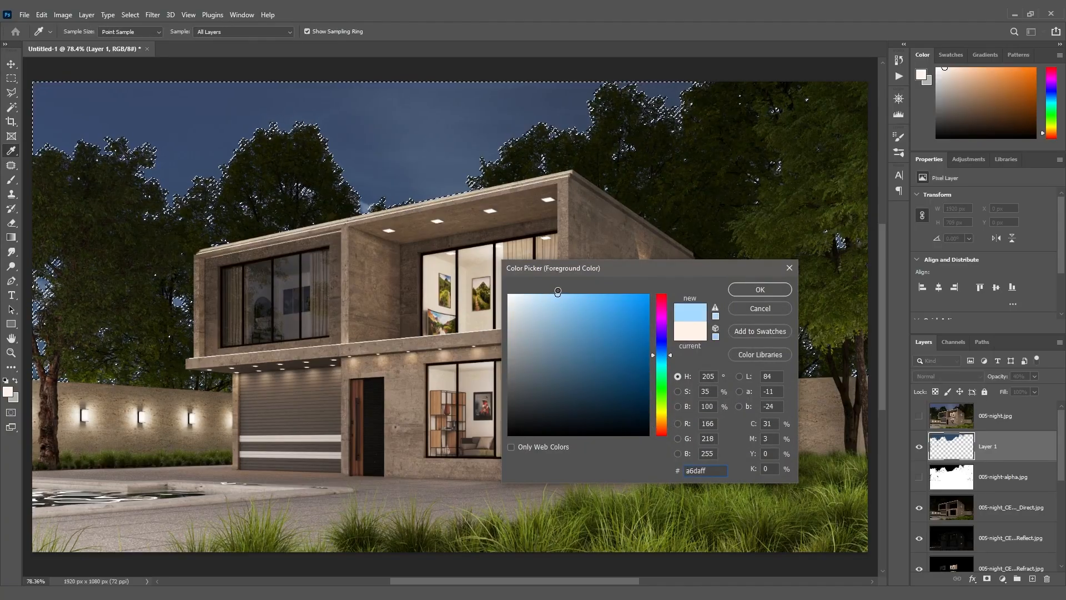
left_click(769, 288)
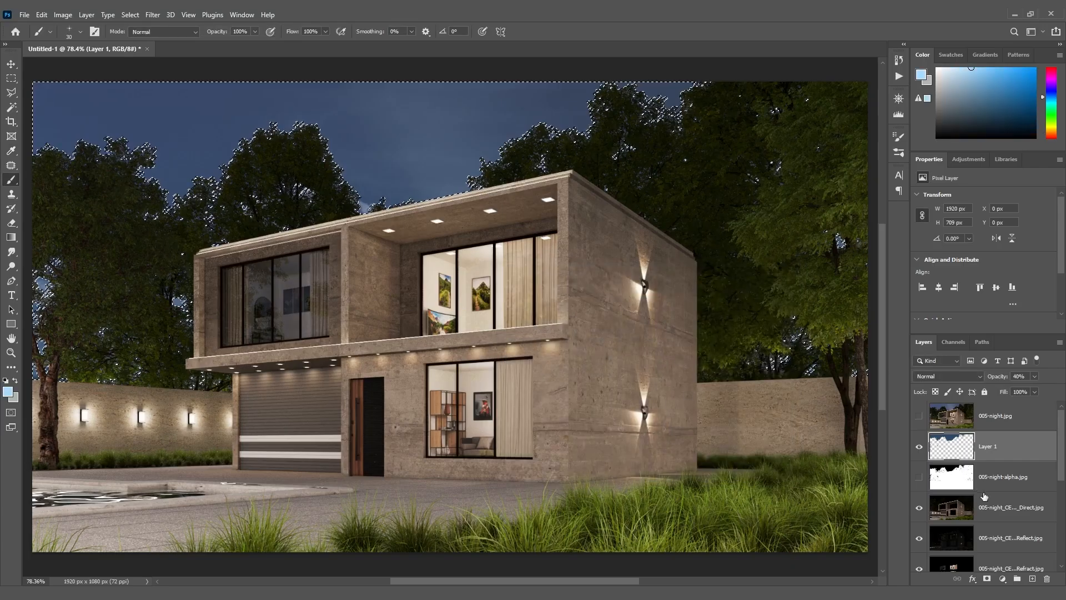
left_click(1033, 579)
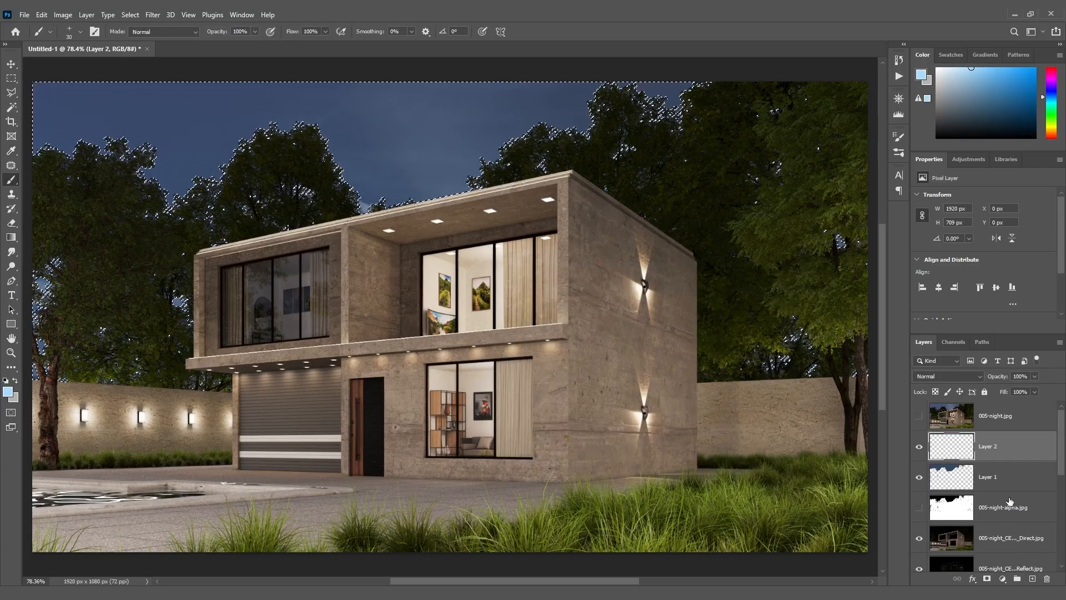
Choose the Simen91 Brushes - Starfield 2 brush from the Star and Light Effect Brushes set
left_click(901, 138)
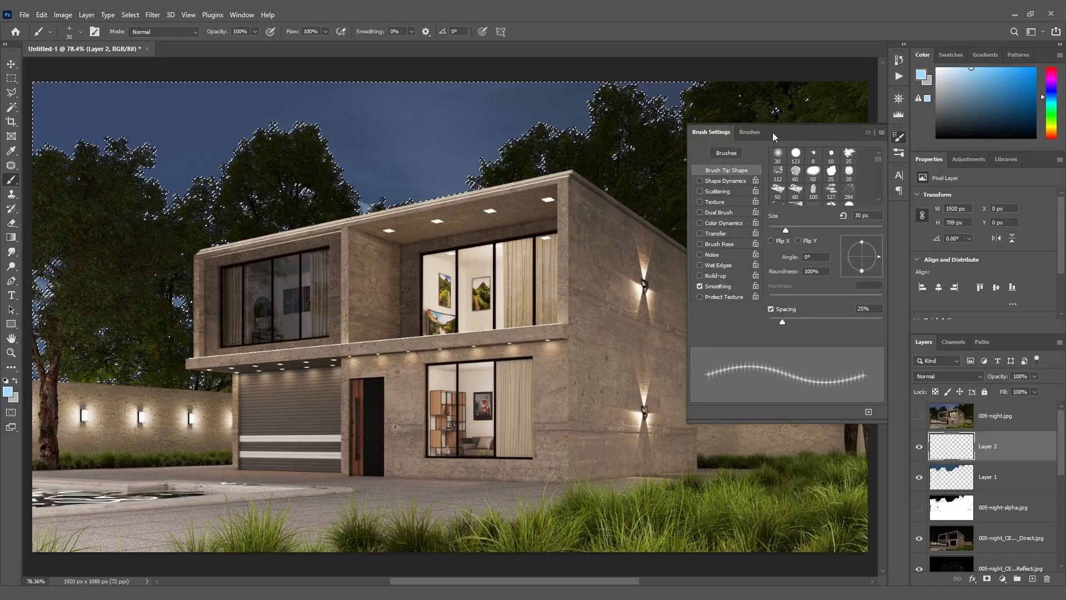
left_click(751, 132)
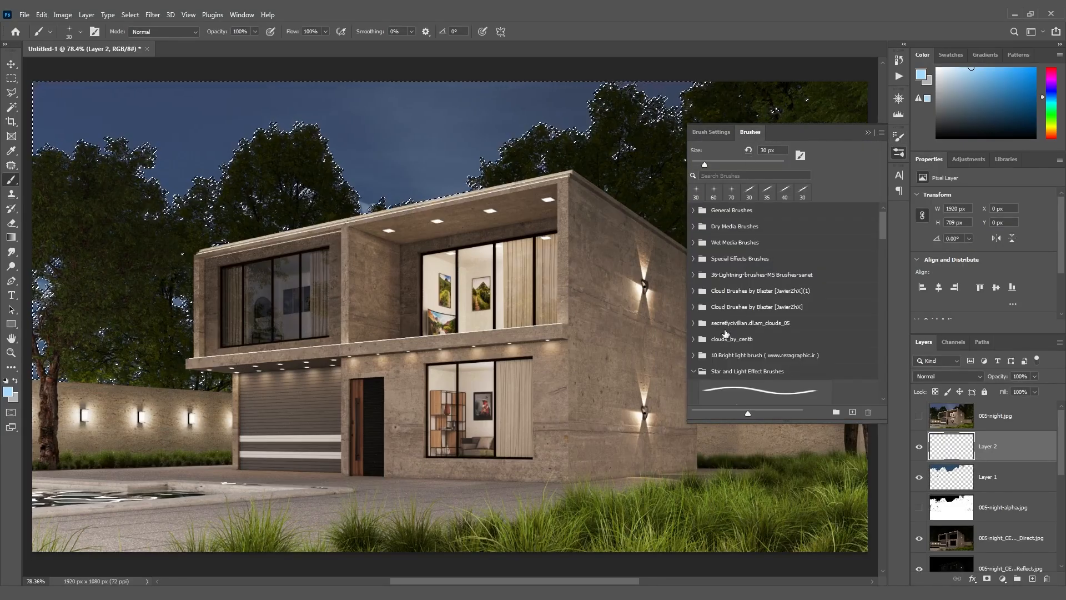
scroll(714, 347, "down", 1)
left_click(694, 362)
left_click_drag(882, 280, 882, 300)
left_click(694, 329)
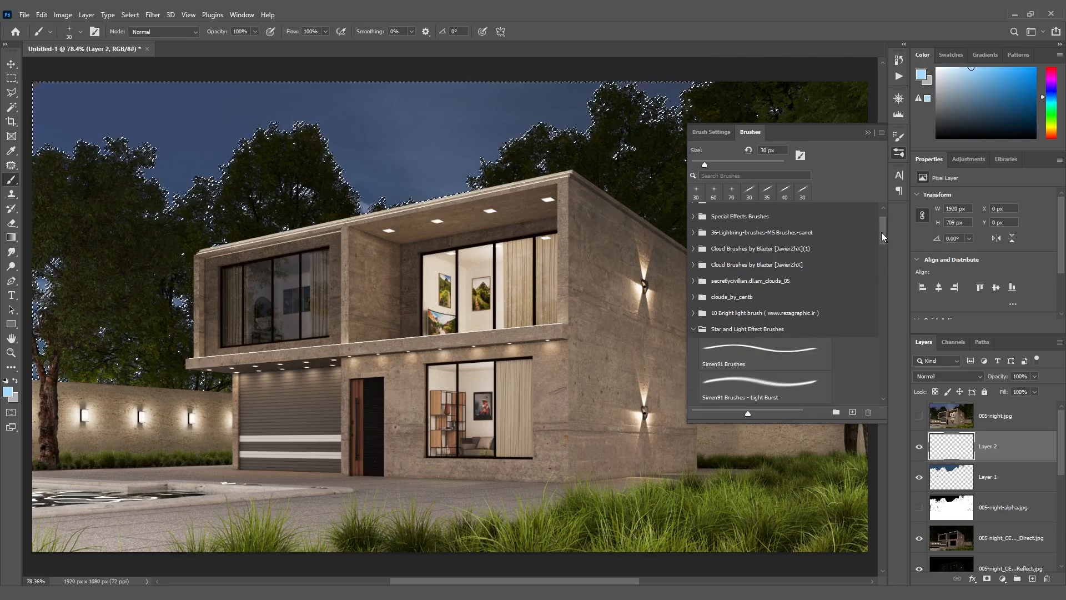
left_click_drag(882, 233, 882, 265)
scroll(758, 368, "down", 3)
left_click(778, 354)
left_click(772, 386)
scroll(777, 334, "down", 8)
left_click(789, 340)
scroll(792, 365, "down", 3)
left_click(777, 319)
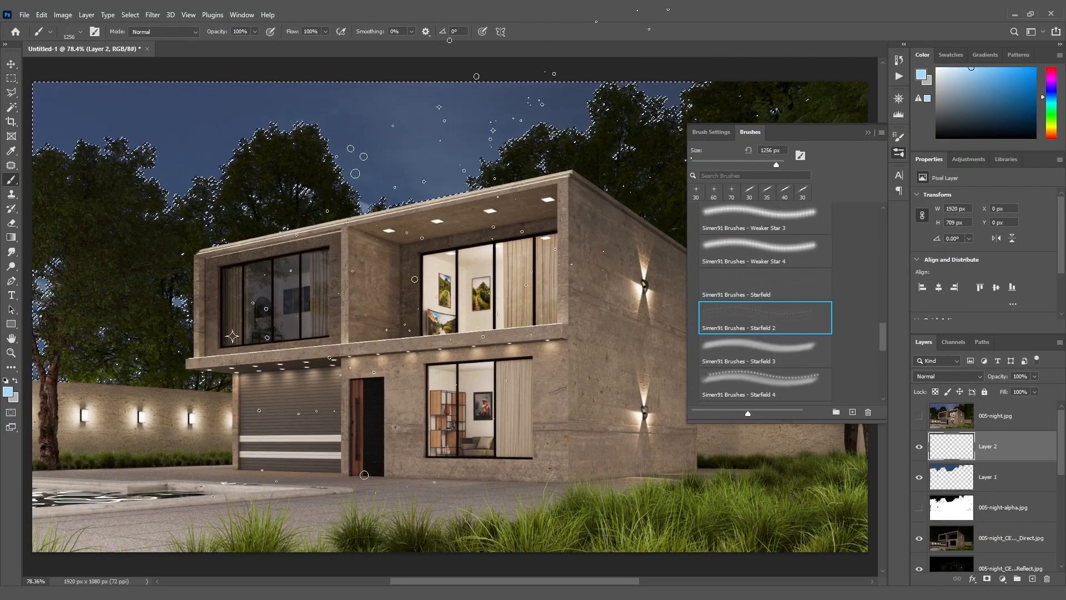
left_click(868, 133)
Reduce the starfield brush to 600 px and rotate its tip to an angle of -41°
key("bracketleft")
key("bracketleft")
key("bracketleft")
key("bracketleft")
key("bracketleft")
key("bracketleft")
key("bracketleft")
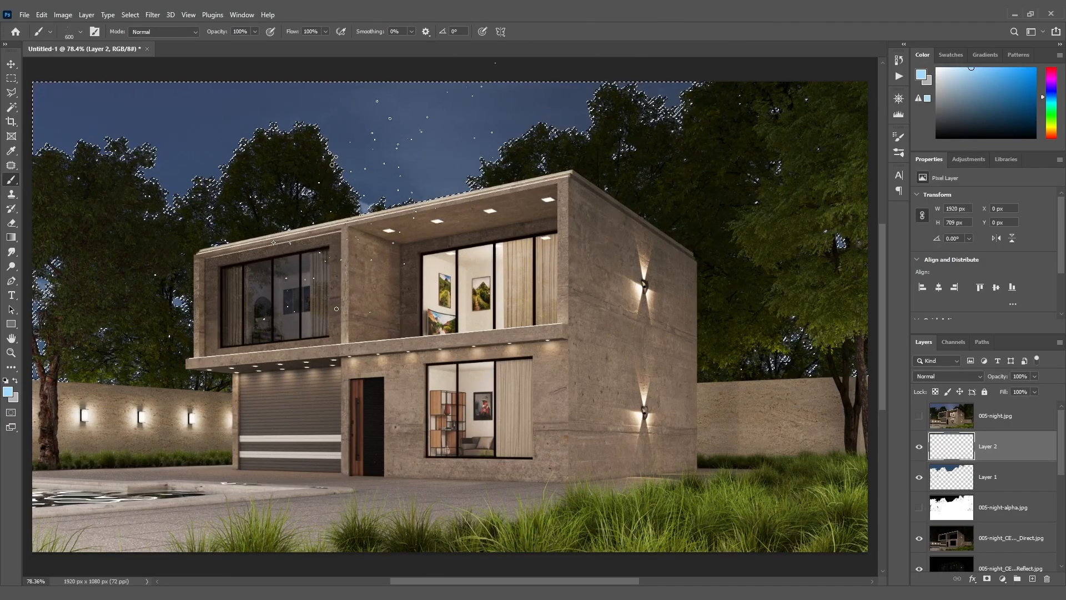
left_click(80, 32)
left_click_drag(48, 81, 46, 83)
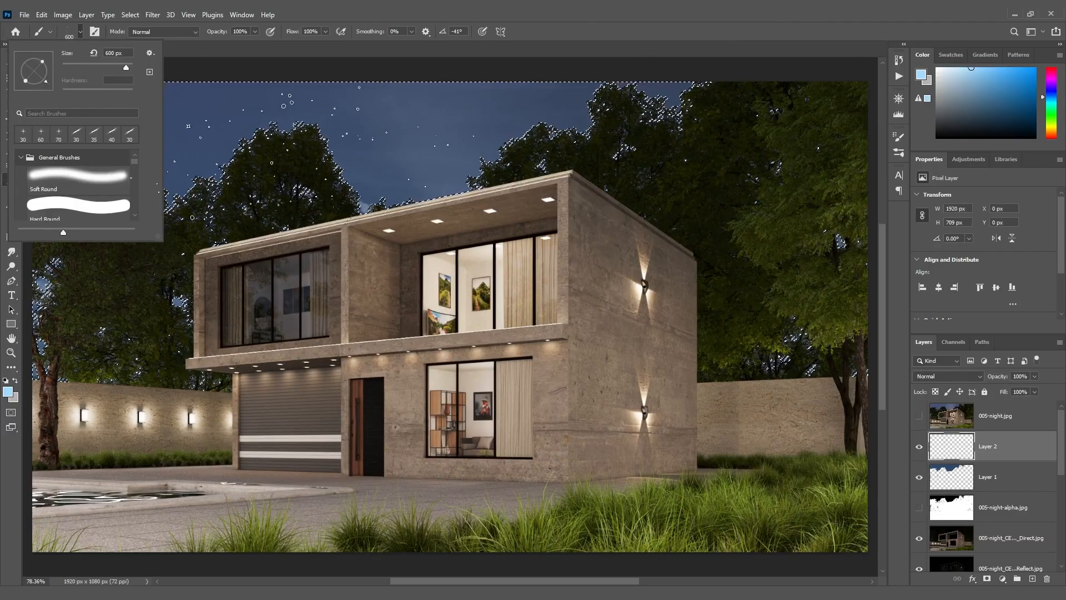
left_click(80, 33)
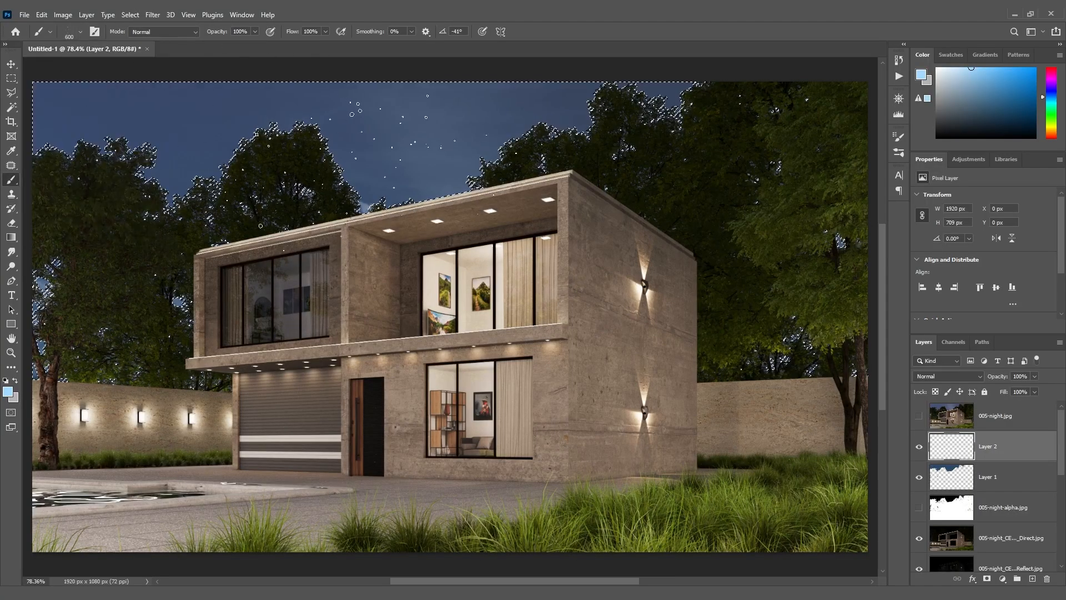
Paint stars across the selected sky with the starfield brush at 700 px and clear the selection
key("bracketright")
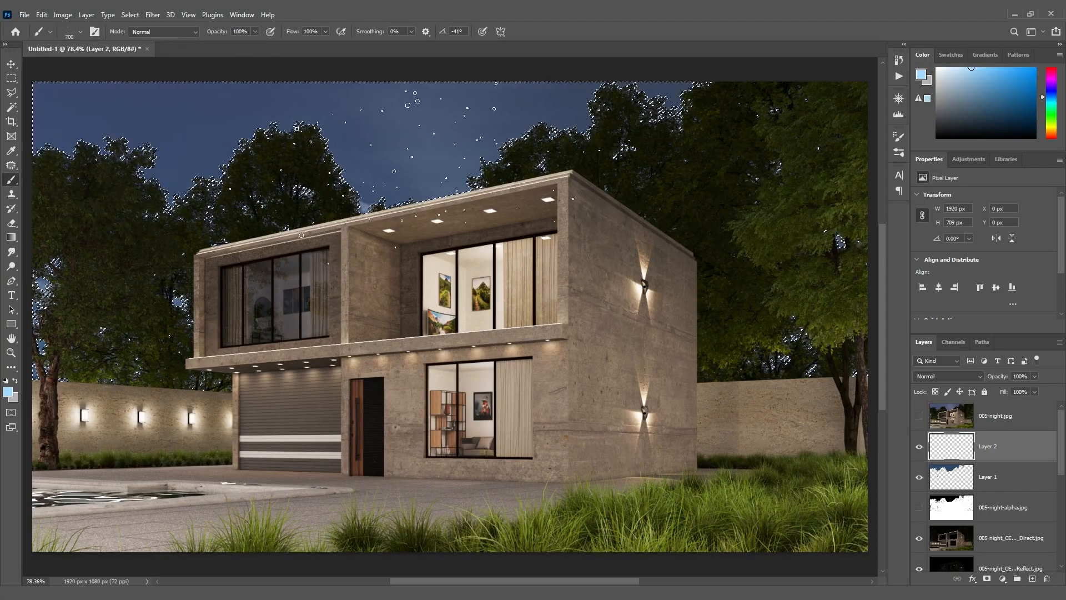
left_click(285, 139)
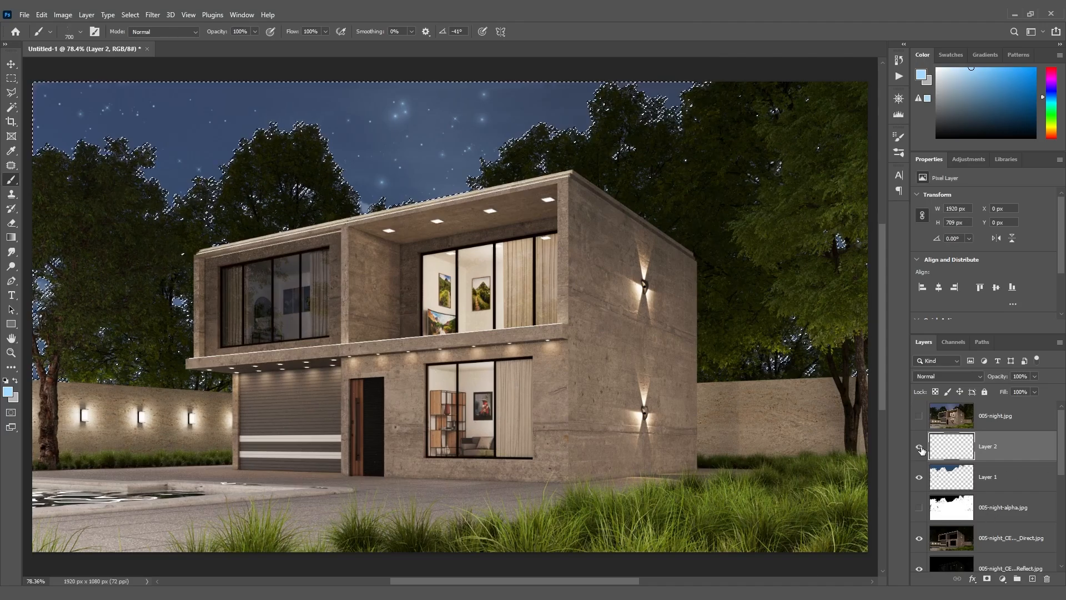
key("ctrl+d")
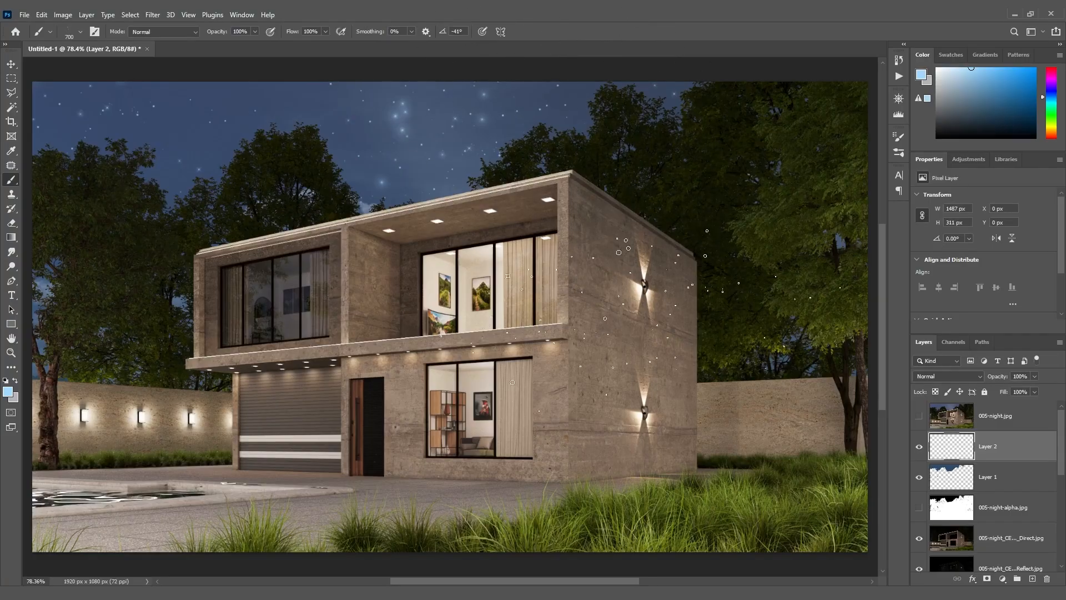
Lower the opacity of the star layer, Layer 2, to 50% and deselect the layer
left_click(11, 64)
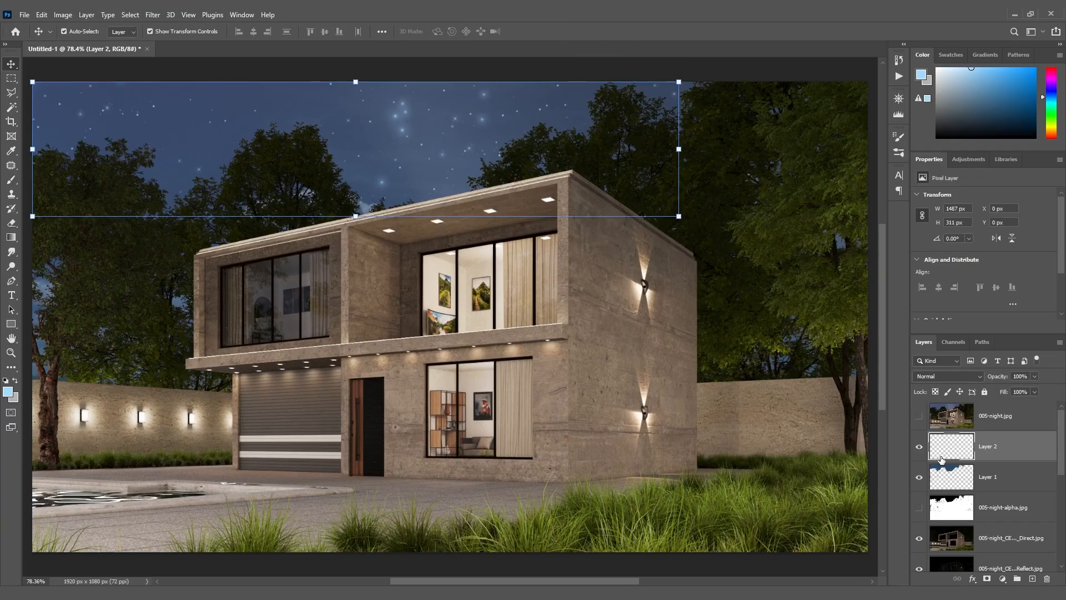
left_click(1028, 376)
type("70")
key("BackSpace")
type("50")
left_click(796, 78)
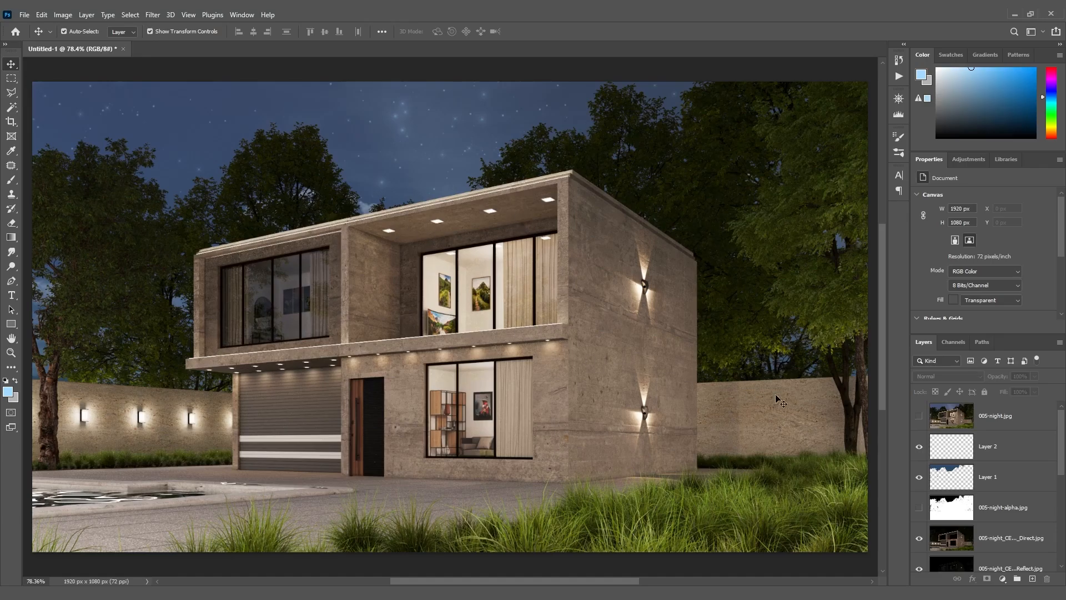
Add a new layer directly below the 005-night layer and choose the Simen91 Brushes - Weaker Star brush for it
left_click(1032, 579)
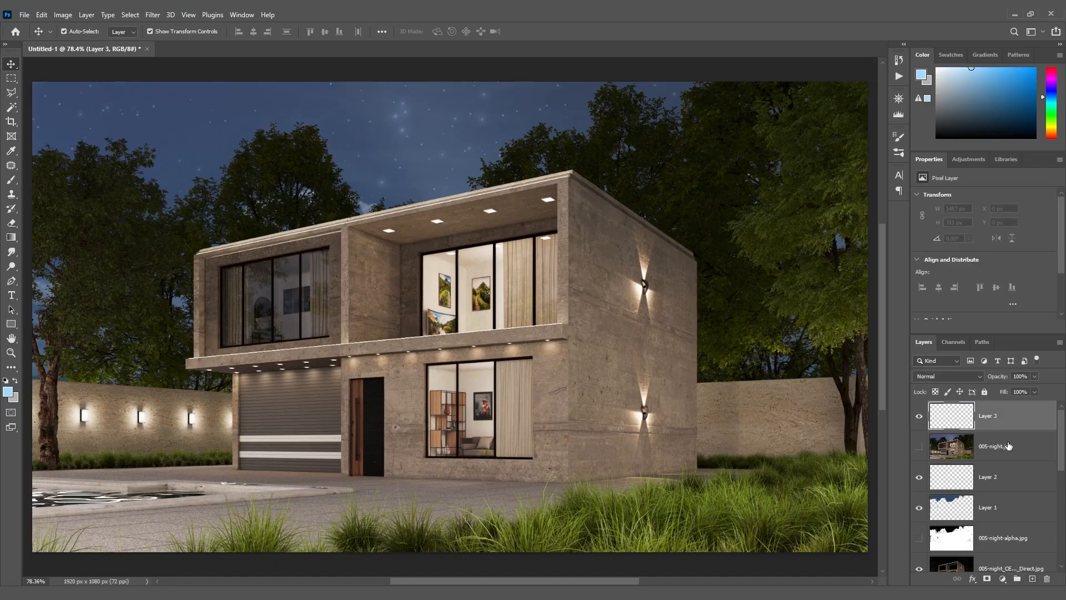
left_click_drag(976, 421, 970, 447)
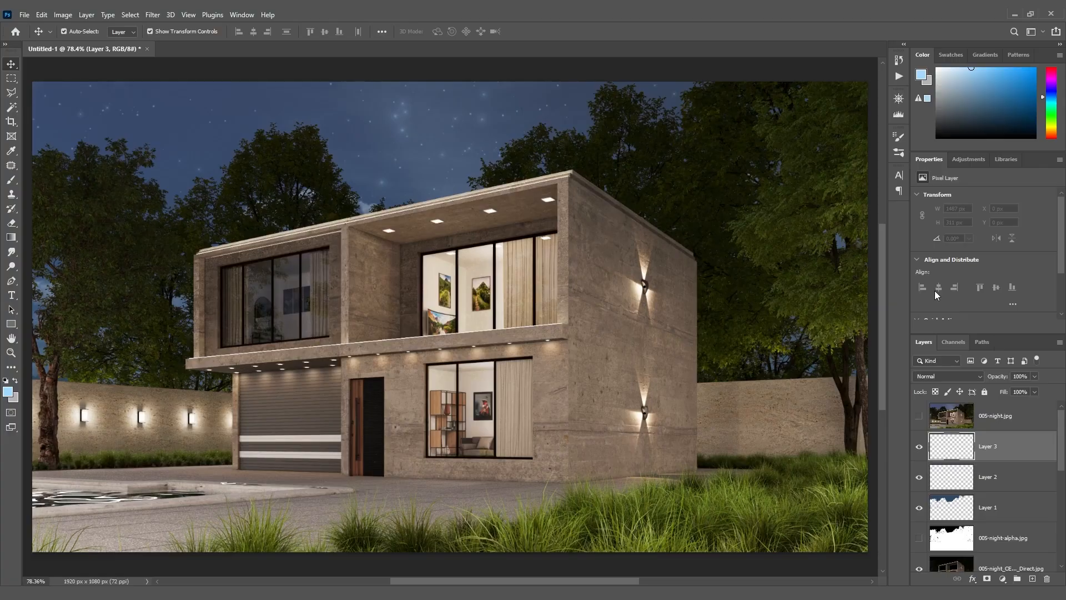
left_click(897, 139)
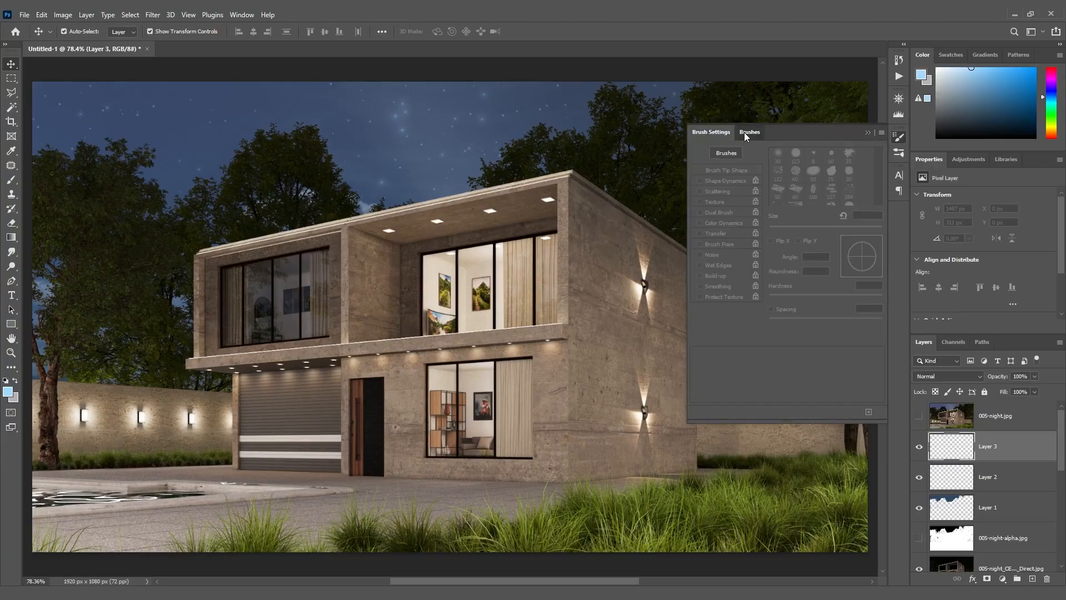
left_click(747, 133)
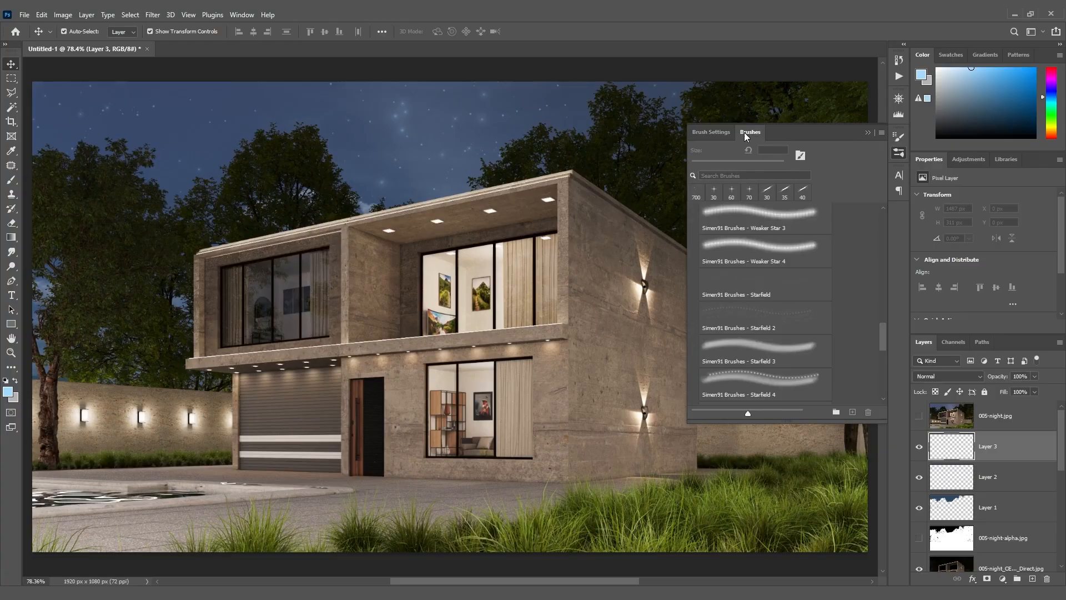
left_click(13, 182)
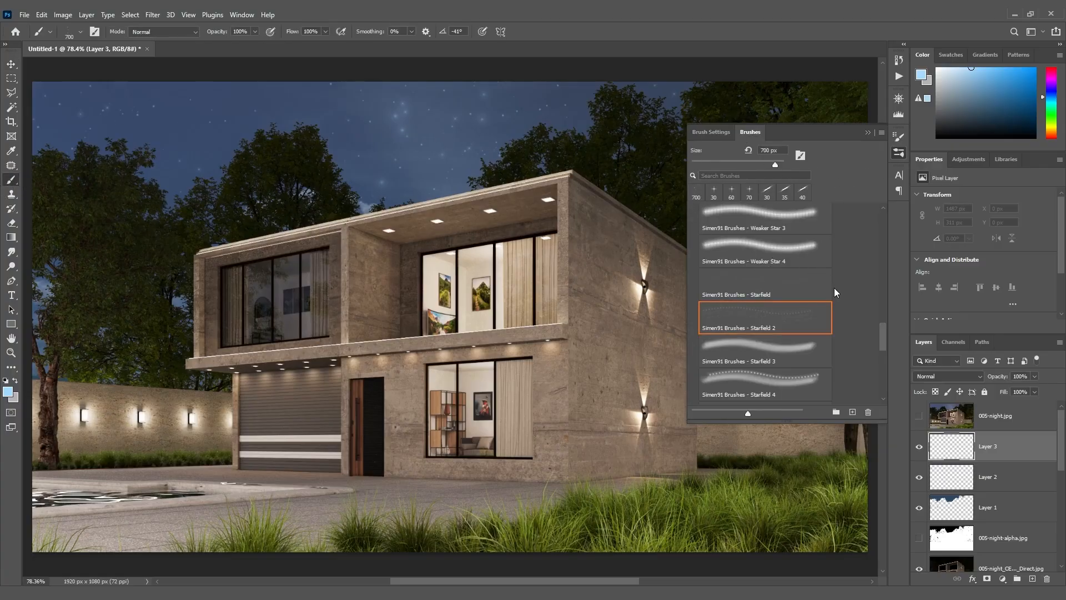
left_click_drag(881, 335, 882, 320)
left_click(766, 282)
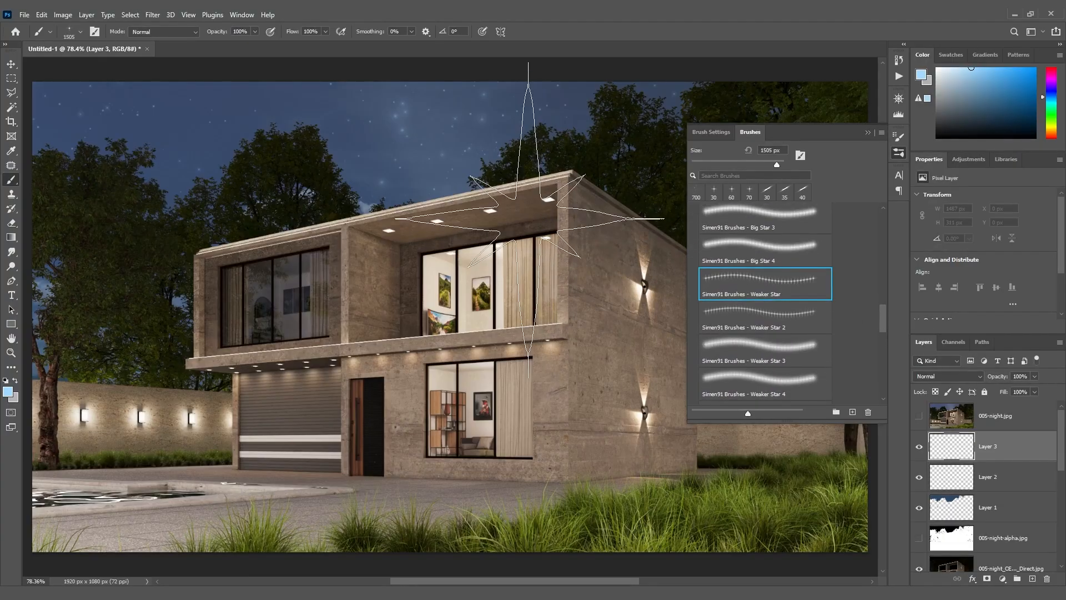
left_click(767, 309)
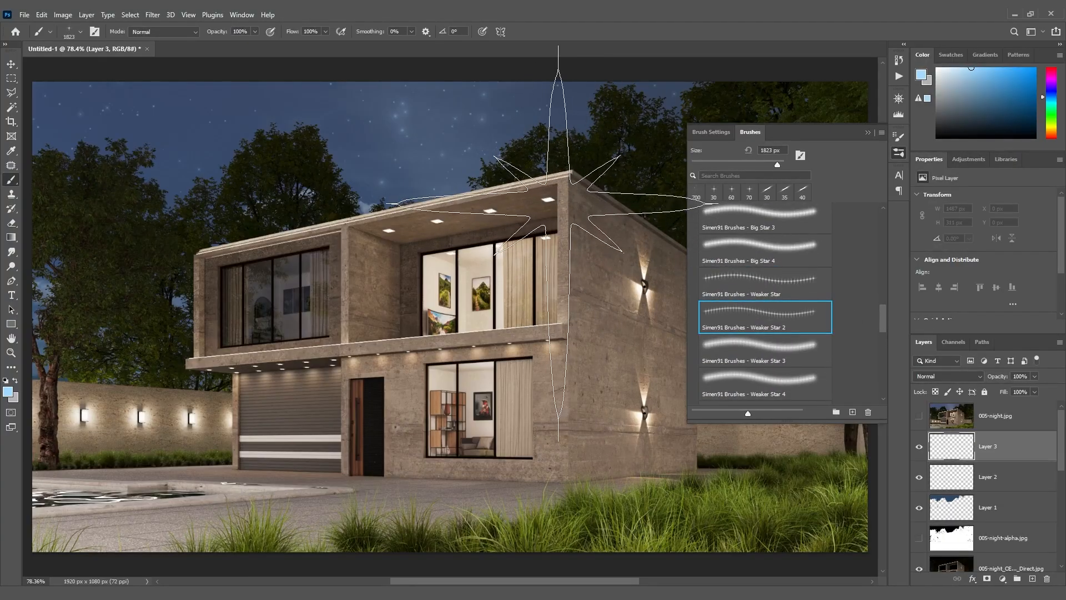
left_click(780, 284)
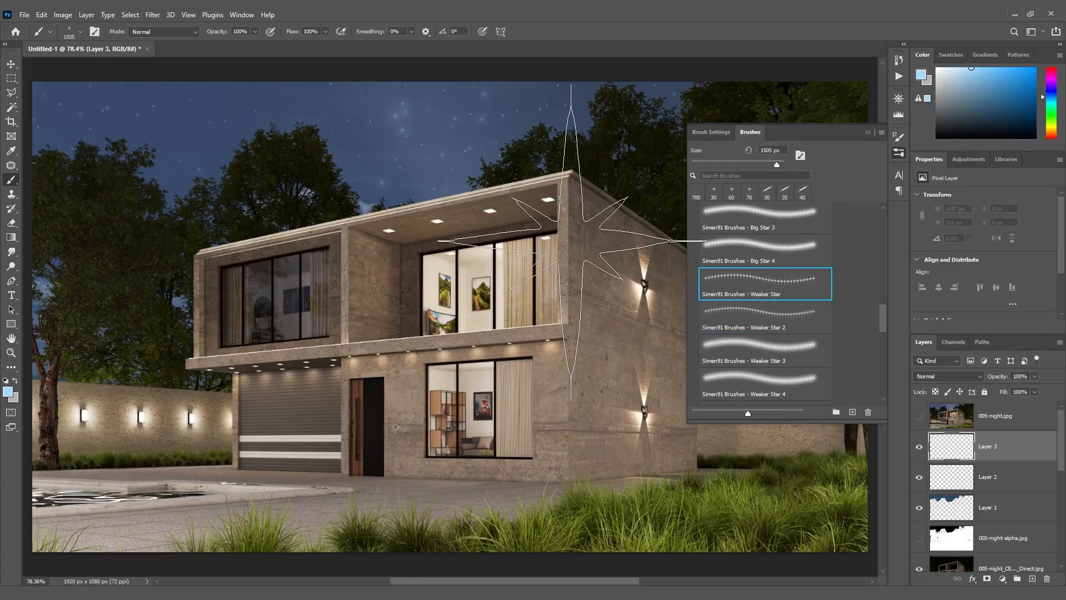
Reduce the Weaker Star brush to 100 px to suit the balcony ceiling lights
key("bracketleft")
key("bracketleft")
key("bracketleft")
key("bracketleft")
key("bracketleft")
key("bracketleft")
key("bracketleft")
key("bracketleft")
key("bracketleft")
key("bracketleft")
key("bracketleft")
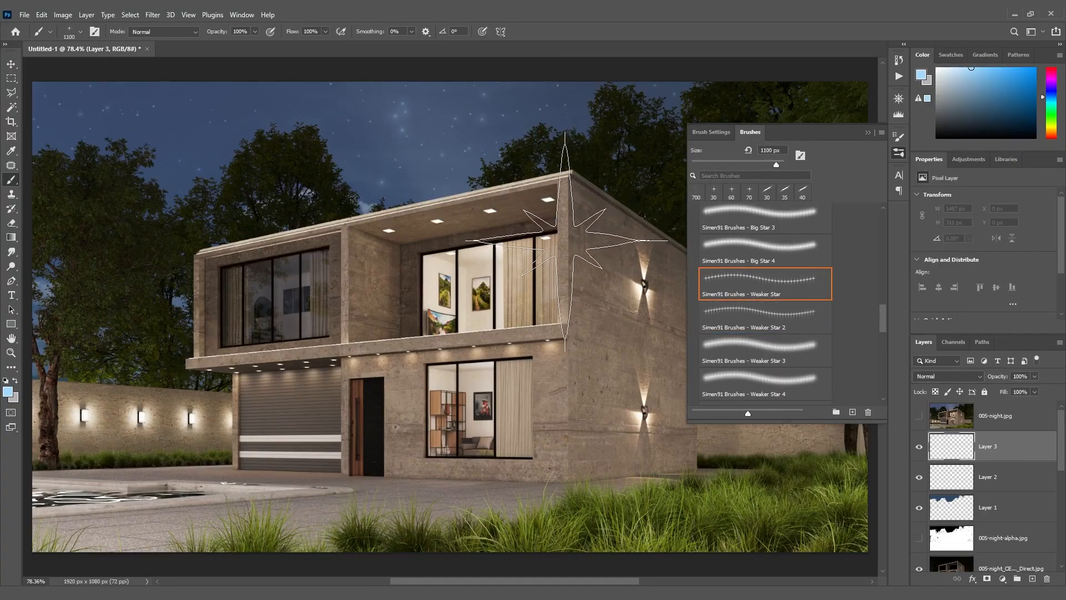
key("bracketleft")
key("bracketleft")
key("bracketleft")
key("bracketleft")
key("bracketleft")
key("bracketleft")
key("bracketleft")
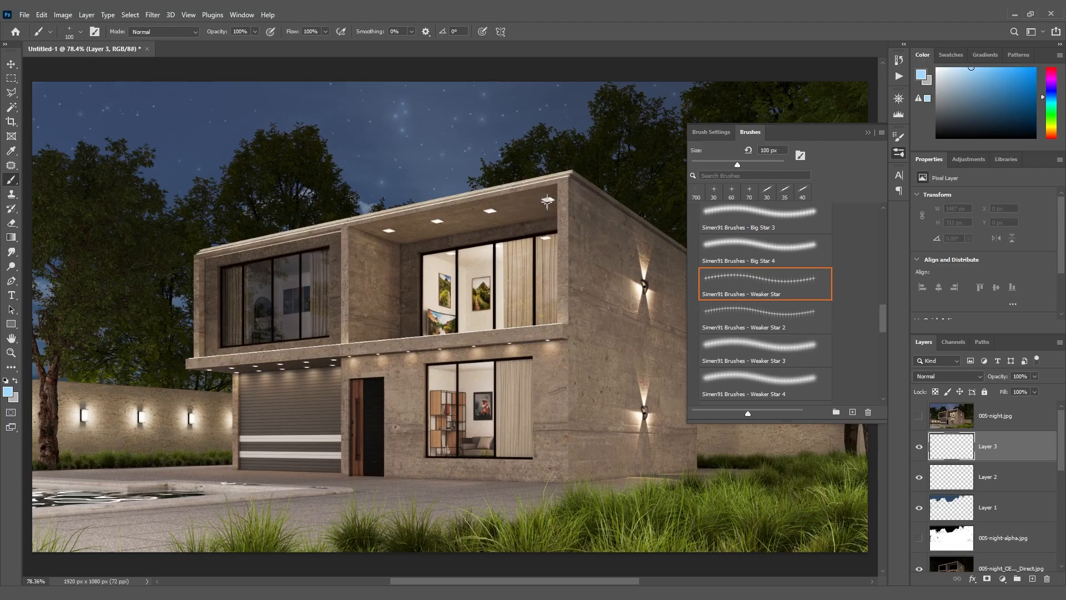
left_click(869, 132)
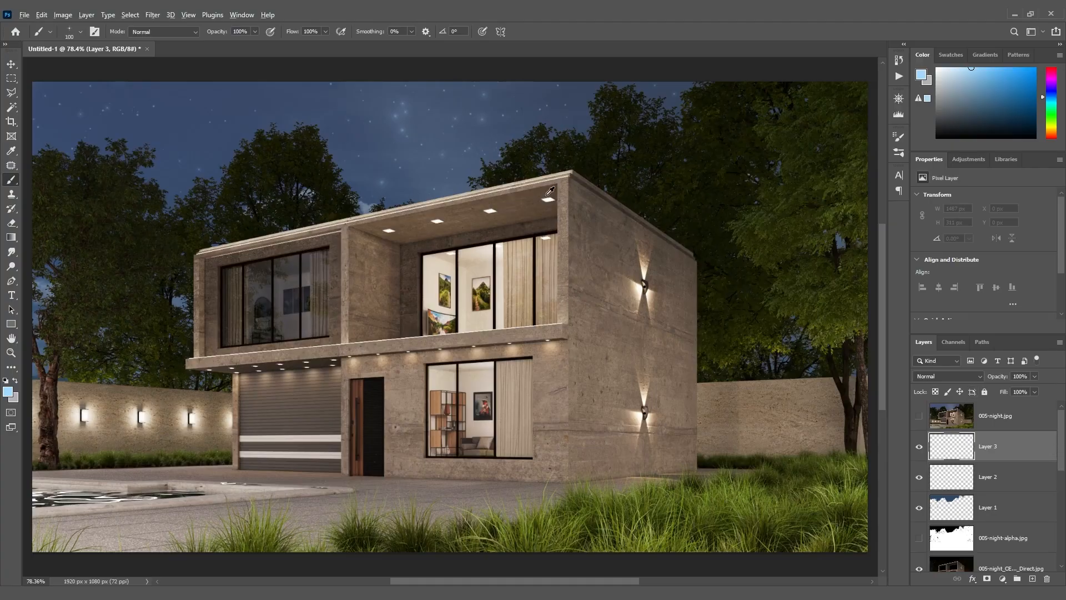
Change the brush's foreground color to the warm white fff2da for the light glints
scroll(547, 196, "up", 5)
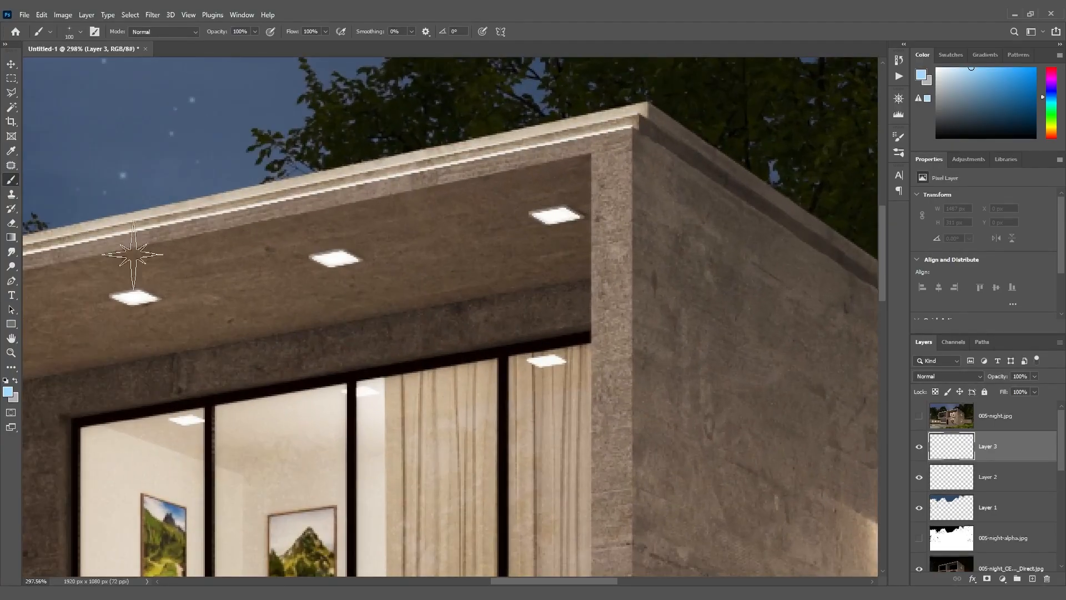
left_click(7, 392)
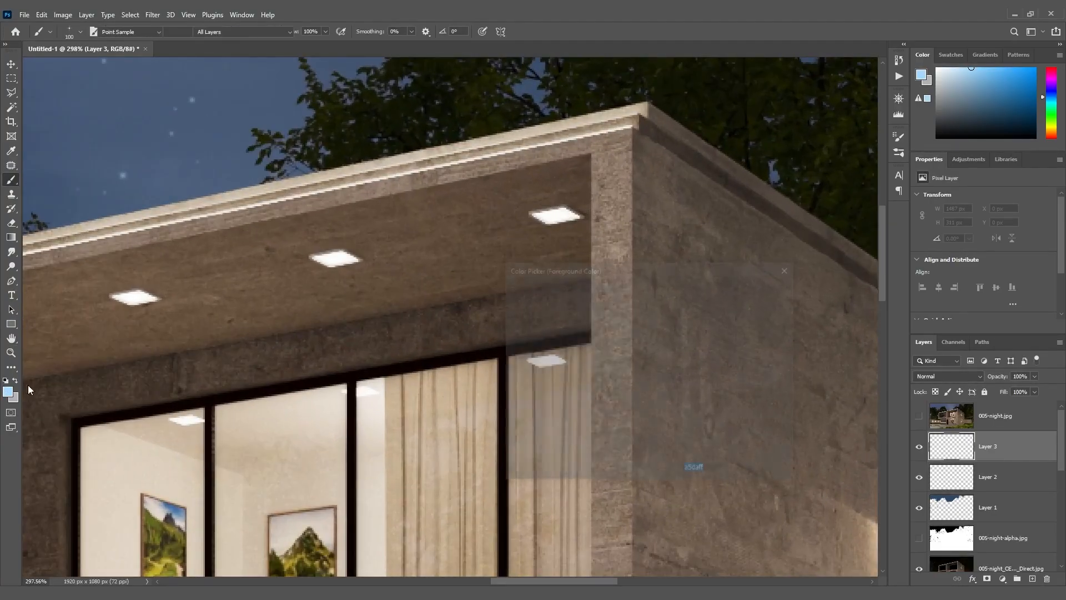
left_click(558, 217)
left_click_drag(666, 417, 667, 425)
left_click(530, 292)
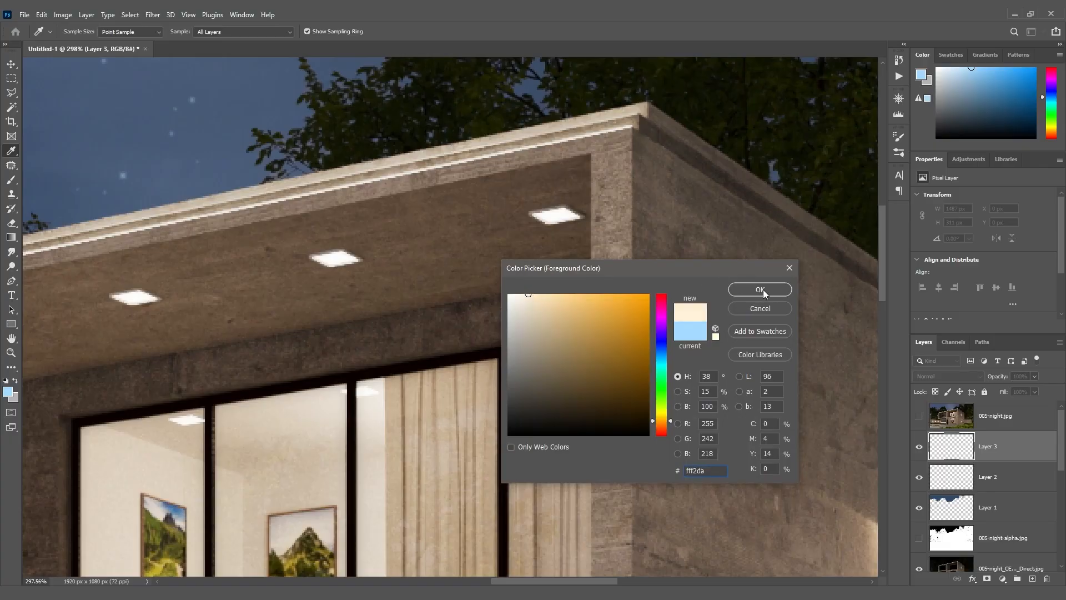
left_click(760, 289)
key("b")
Stamp star glints on the four balcony ceiling lights, reducing the brush from 100 px to 80 px toward the farthest light
left_click(557, 216)
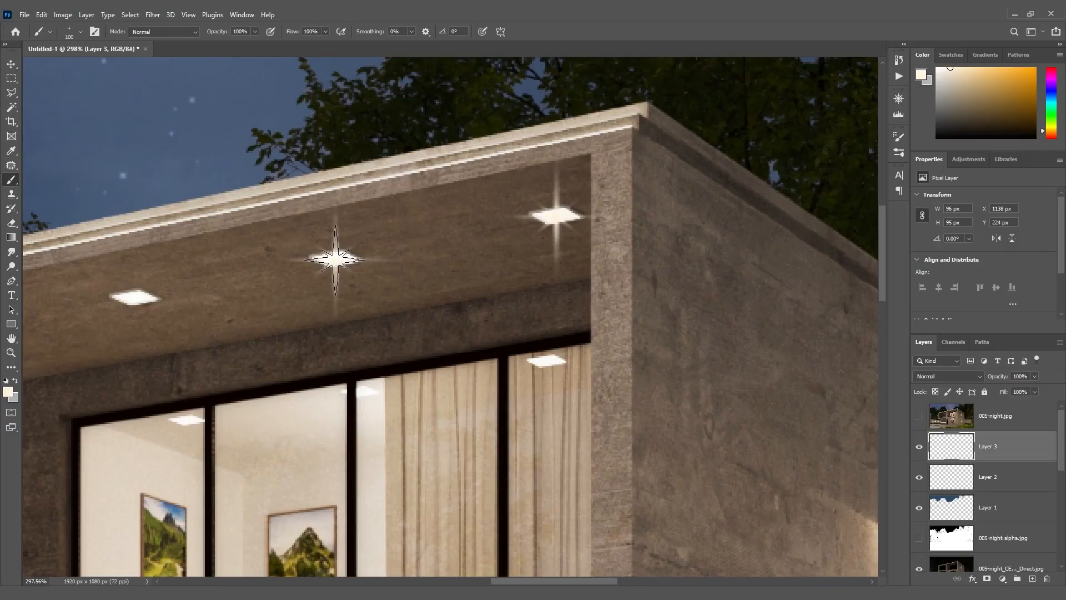
left_click_drag(523, 581, 475, 581)
key("bracketleft")
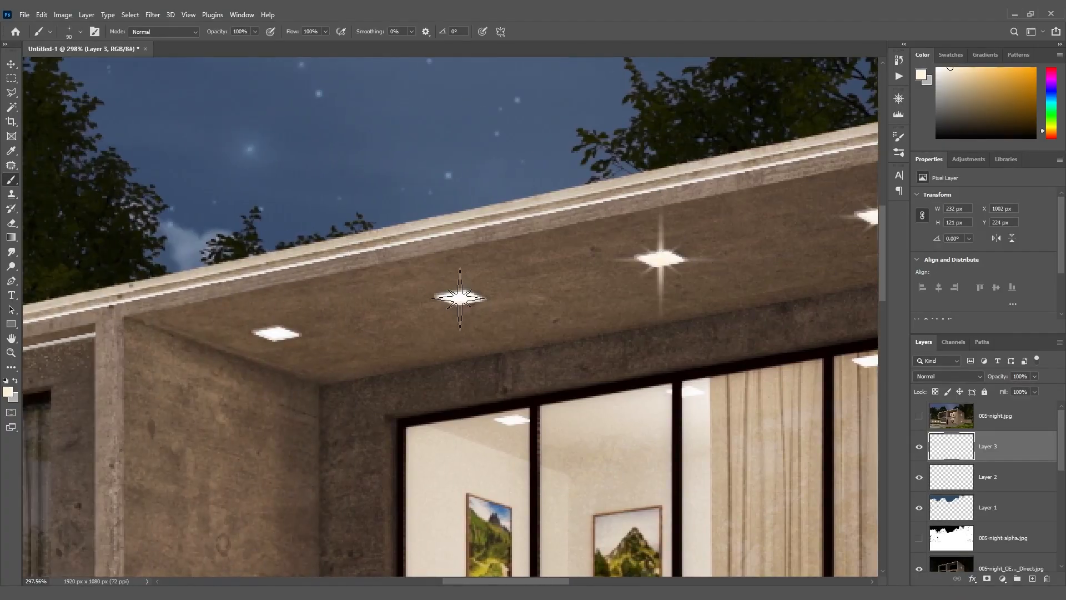
left_click(460, 299)
key("bracketleft")
left_click(276, 334)
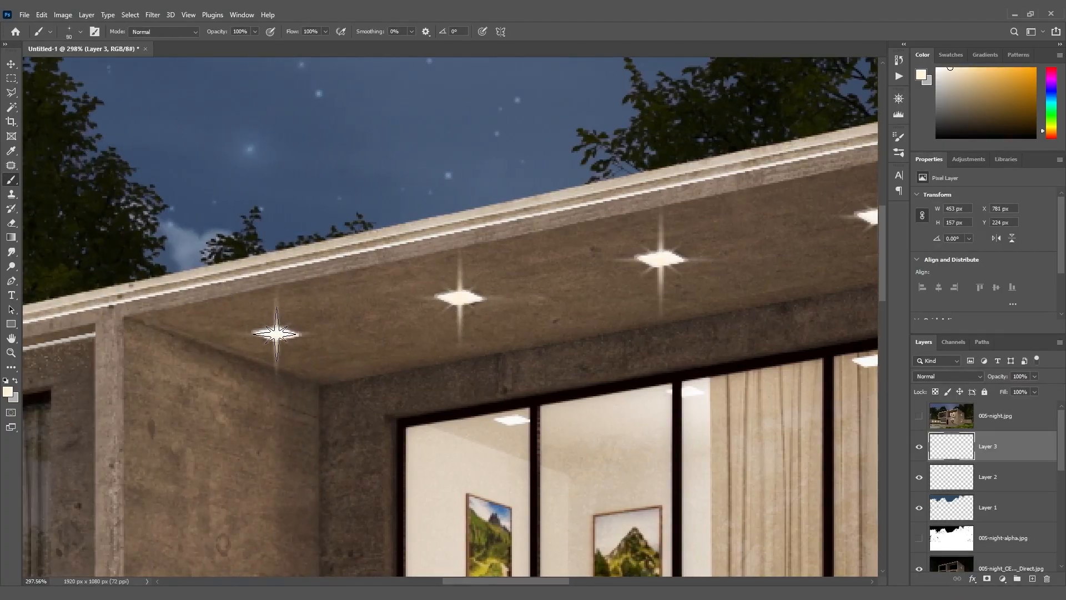
Stamp a star glint on the downlight nearest the building corner under the balcony slab with the brush reduced to 50 px
left_click_drag(536, 581, 555, 581)
scroll(722, 375, "down", 6, "alt")
left_click_drag(884, 309, 884, 408)
scroll(708, 192, "up", 9, "alt")
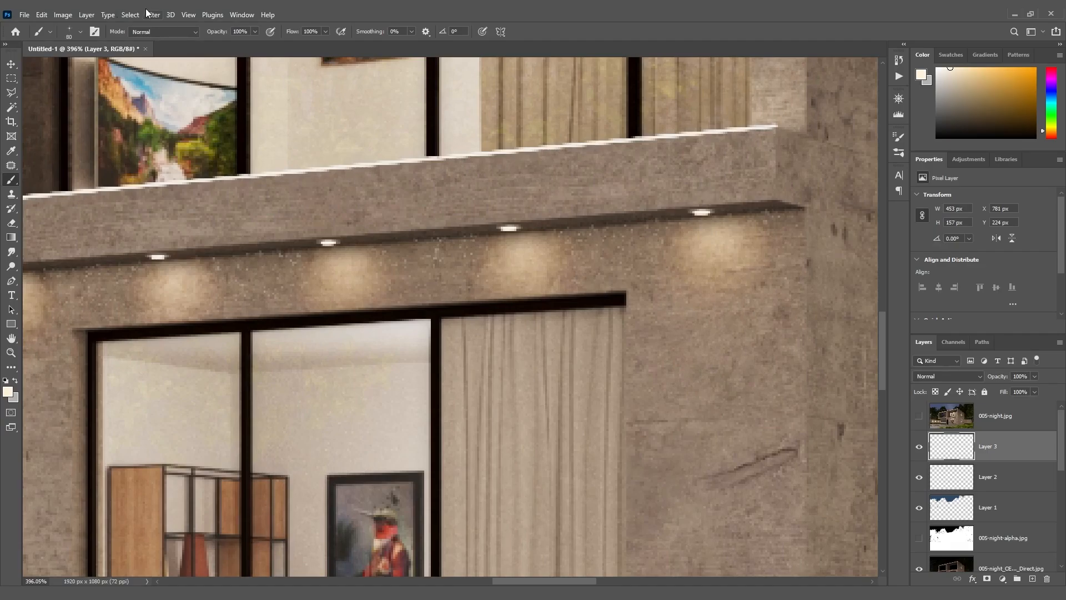
left_click(81, 32)
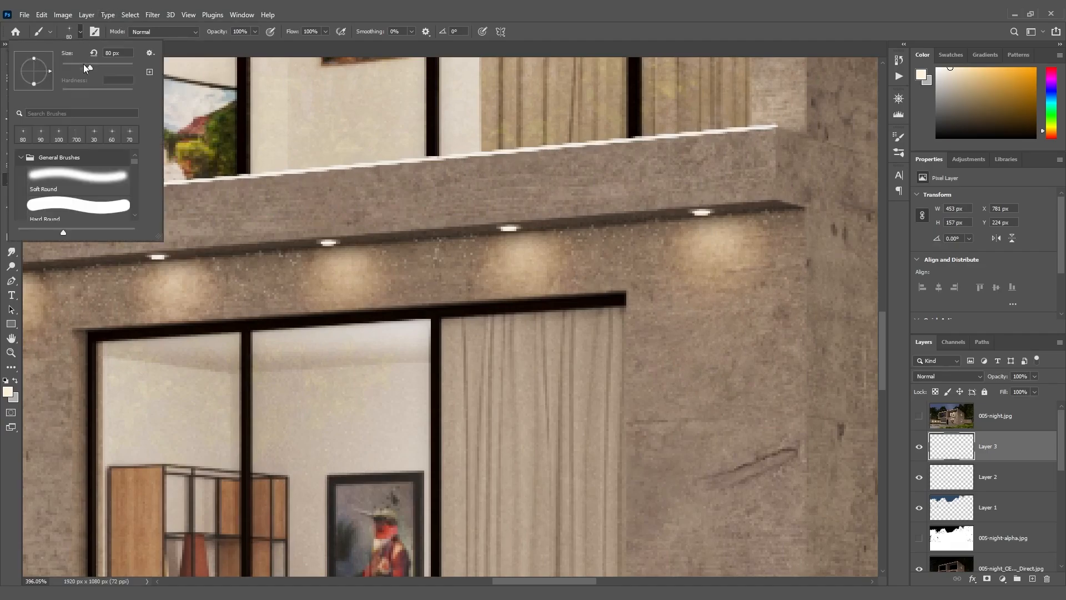
left_click(701, 213)
key("ctrl+z")
key("bracketleft")
key("bracketleft")
key("bracketleft")
left_click(701, 214)
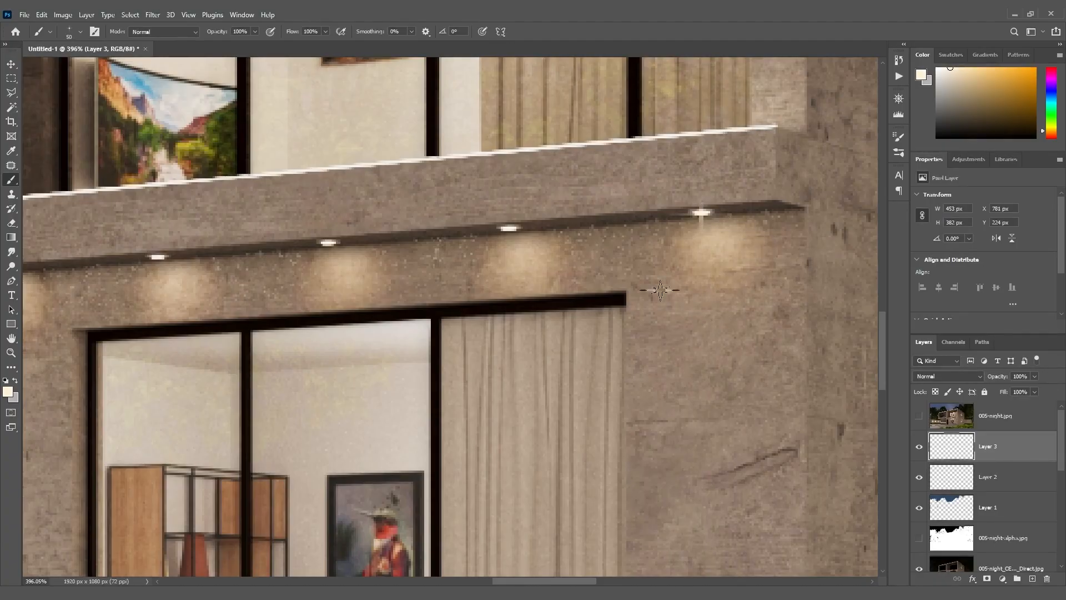
Stamp star glints on the remaining wall downlights under the slab toward the front door, enlarging the brush from 50 to 60 px
left_click(508, 228)
key("bracketright")
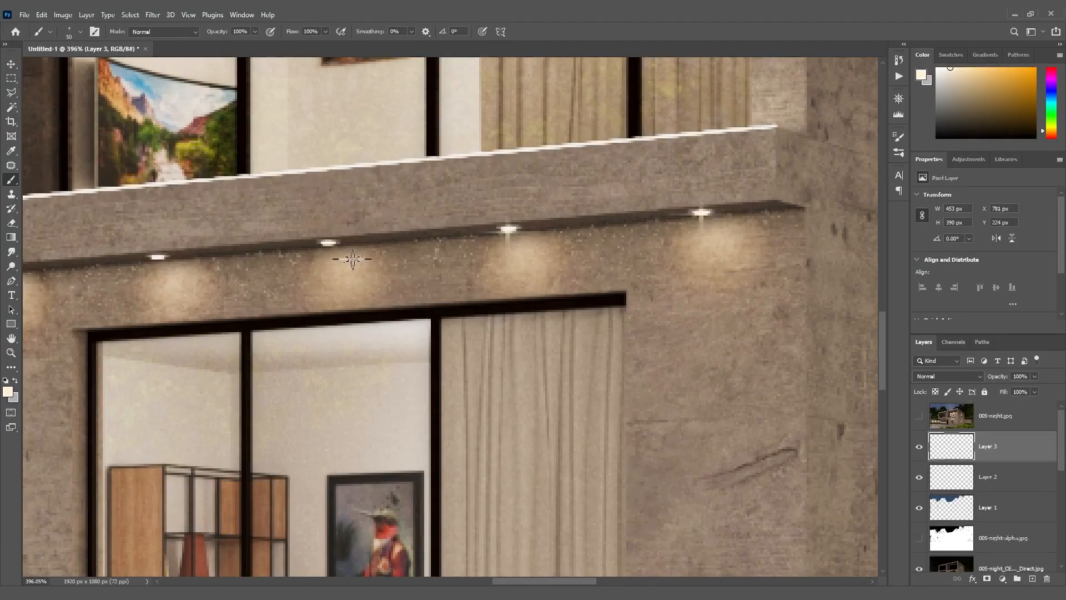
left_click(328, 242)
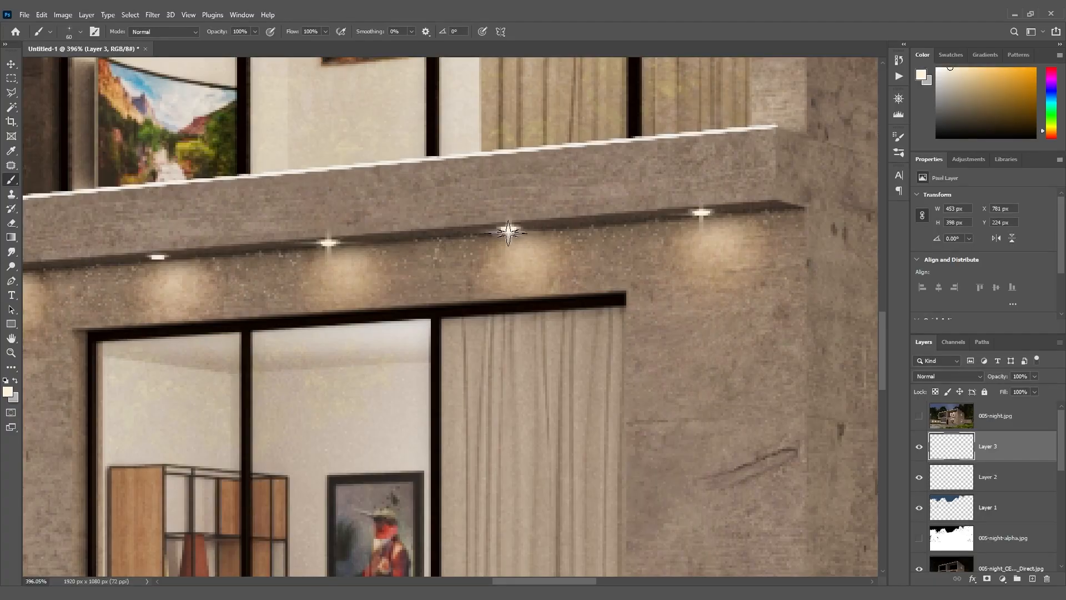
left_click(157, 258)
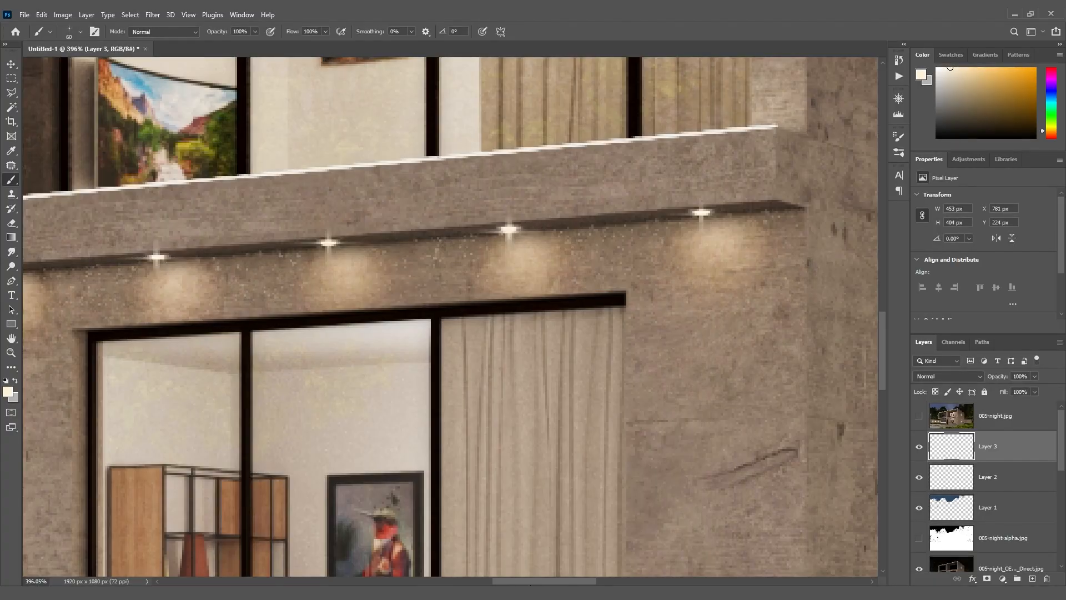
left_click_drag(547, 584, 483, 581)
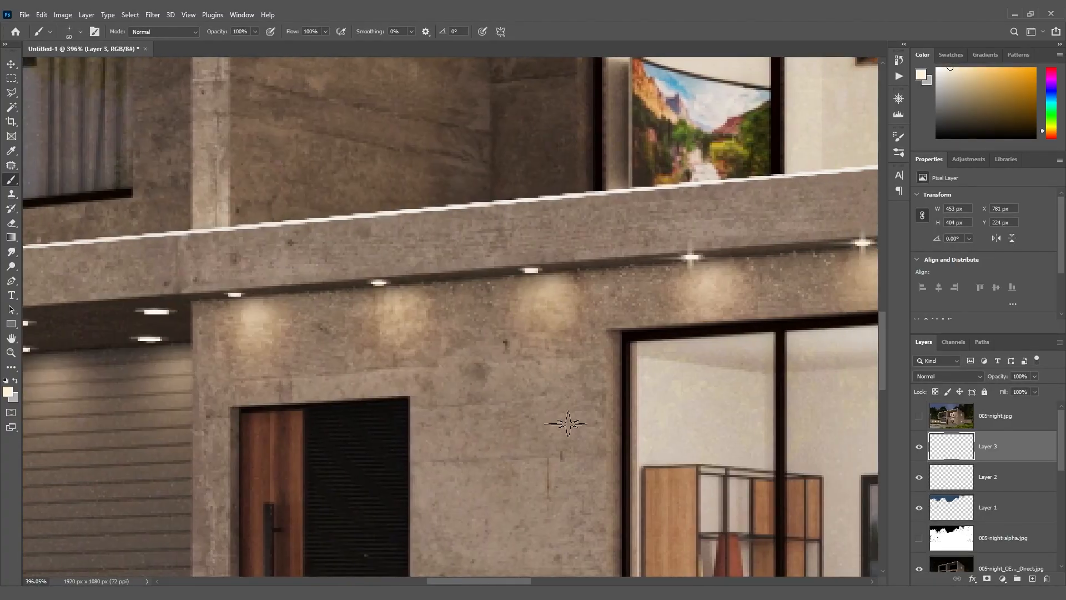
left_click(234, 294)
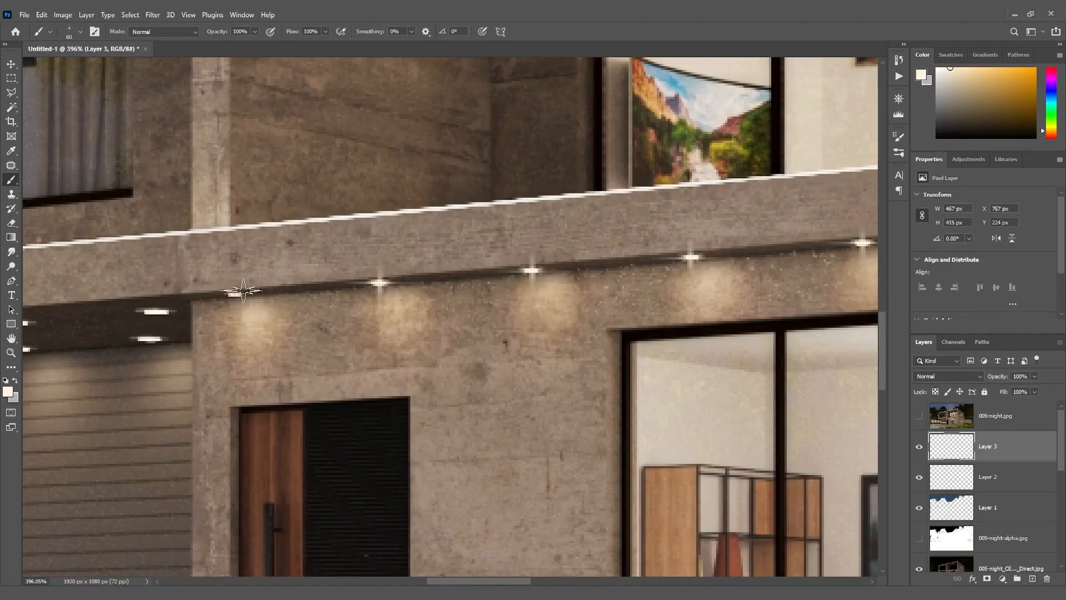
Stamp star glints on the four garage ceiling lights nearest the front door, using the brush at up to 70 px
left_click_drag(495, 581, 424, 581)
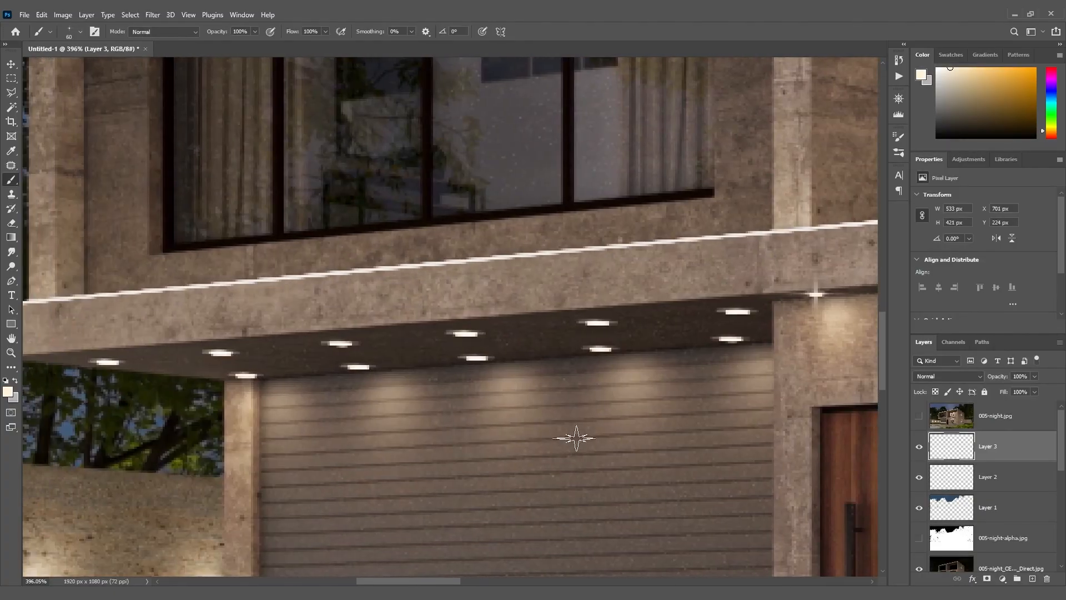
key("bracketright")
left_click(737, 312)
left_click(729, 340)
key("bracketleft")
left_click(597, 323)
left_click(599, 349)
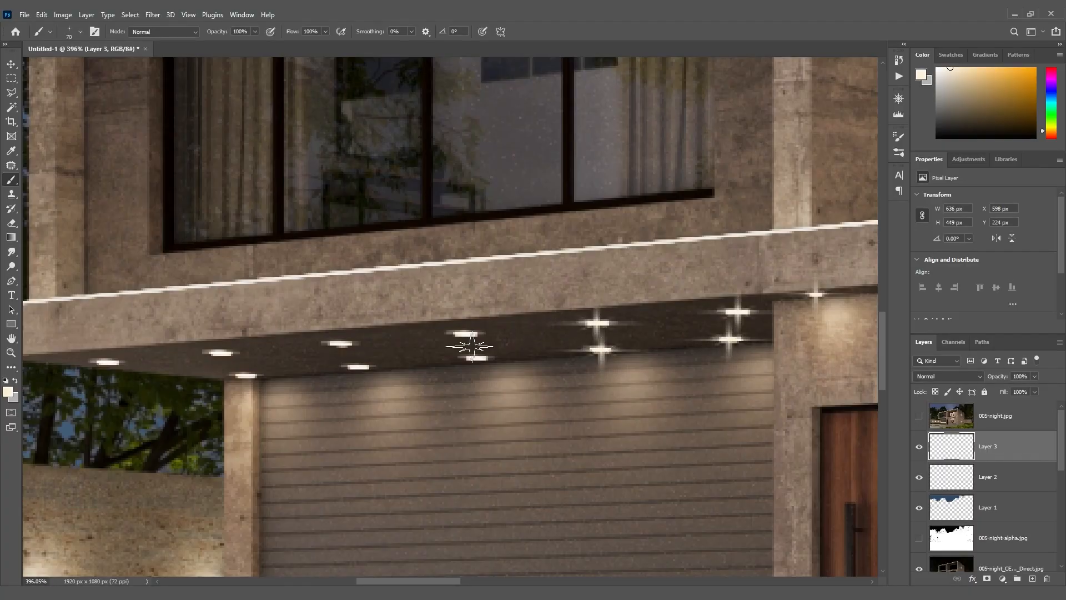
Stamp star glints on the seven remaining garage ceiling lights, reducing the brush down to 45 px toward the far end
left_click(476, 358)
left_click(465, 334)
left_click(340, 343)
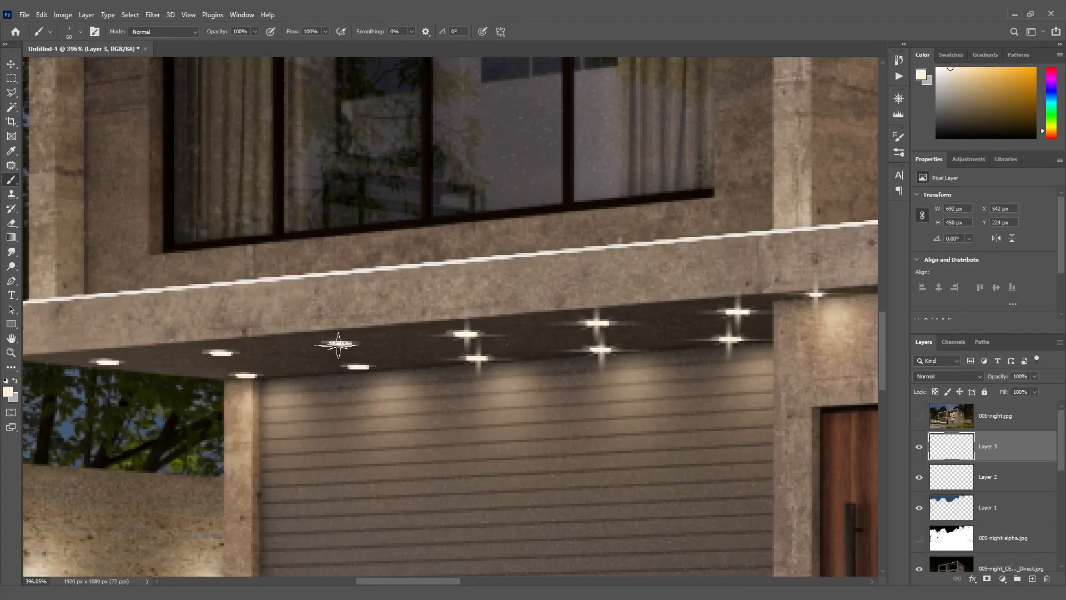
left_click(359, 366)
key("bracketleft")
left_click(246, 376)
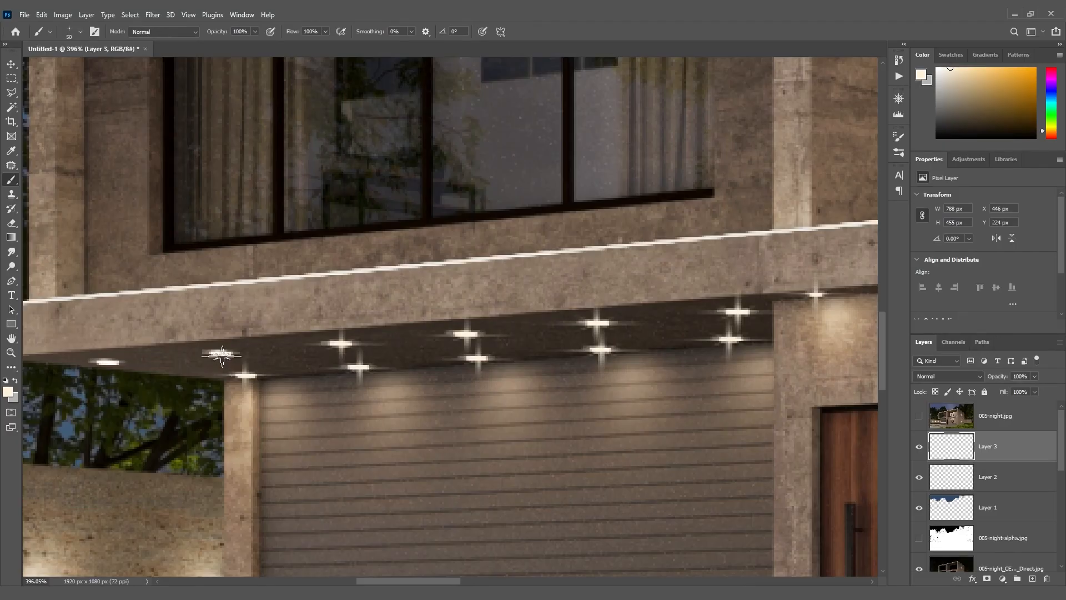
left_click(221, 354)
key("bracketleft")
left_click(107, 363)
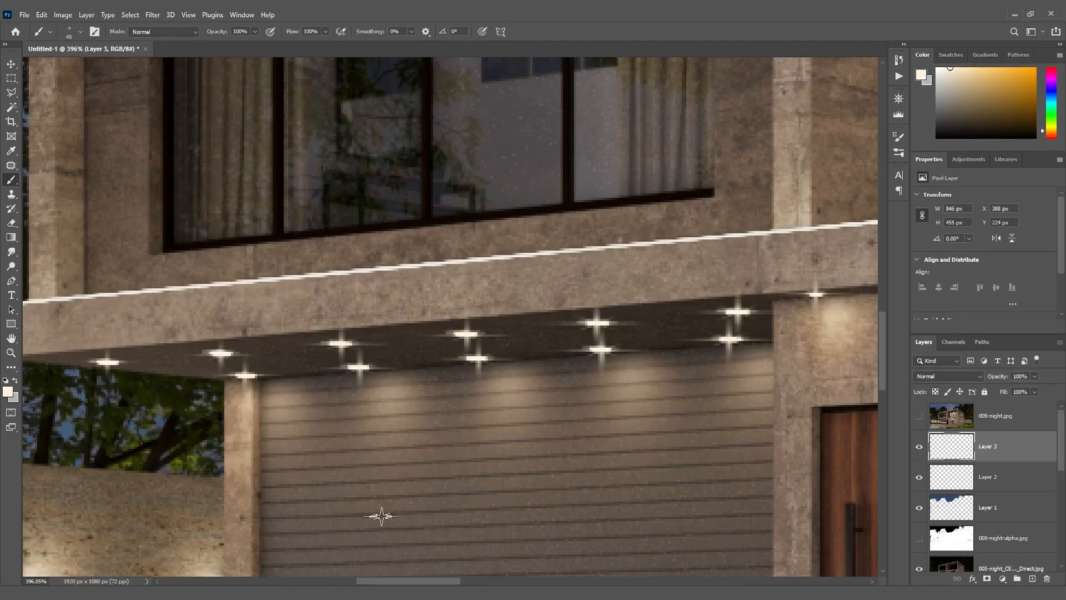
Choose brush 4 from the Brushpack-Lighting set for adding glows to the lights
scroll(528, 470, "down", 6)
left_click_drag(470, 581, 551, 581)
scroll(684, 417, "down", 4)
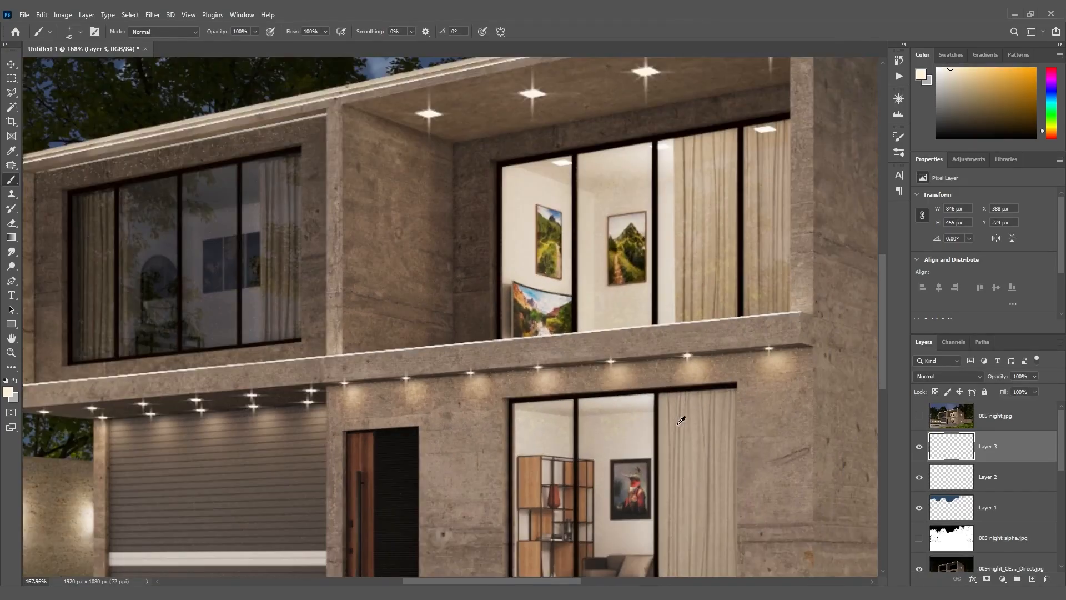
scroll(882, 276, "up", 5)
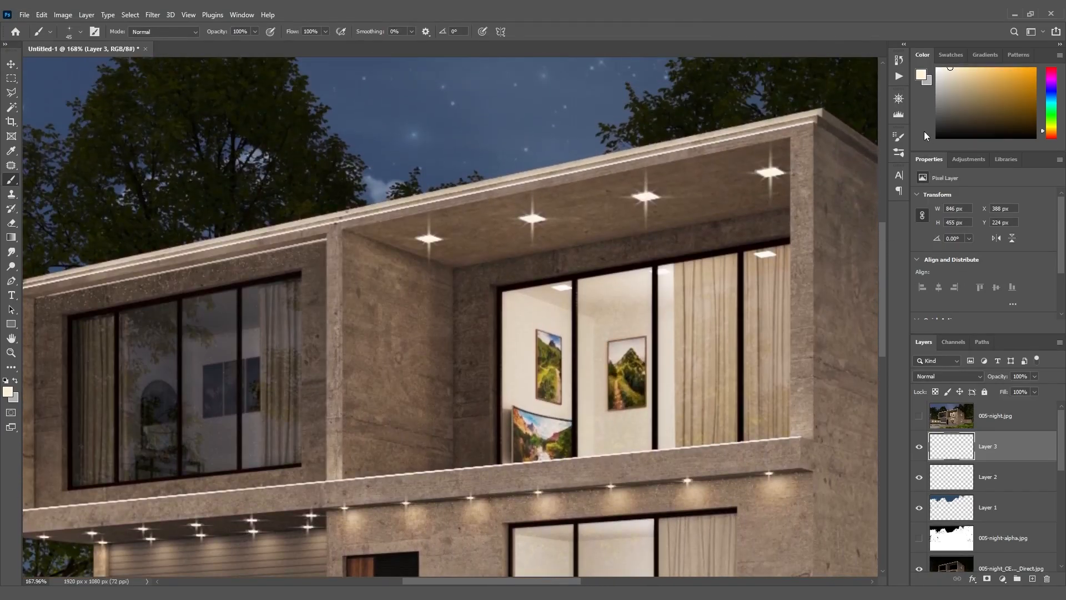
left_click(899, 153)
left_click_drag(889, 315, 884, 239)
left_click(694, 271)
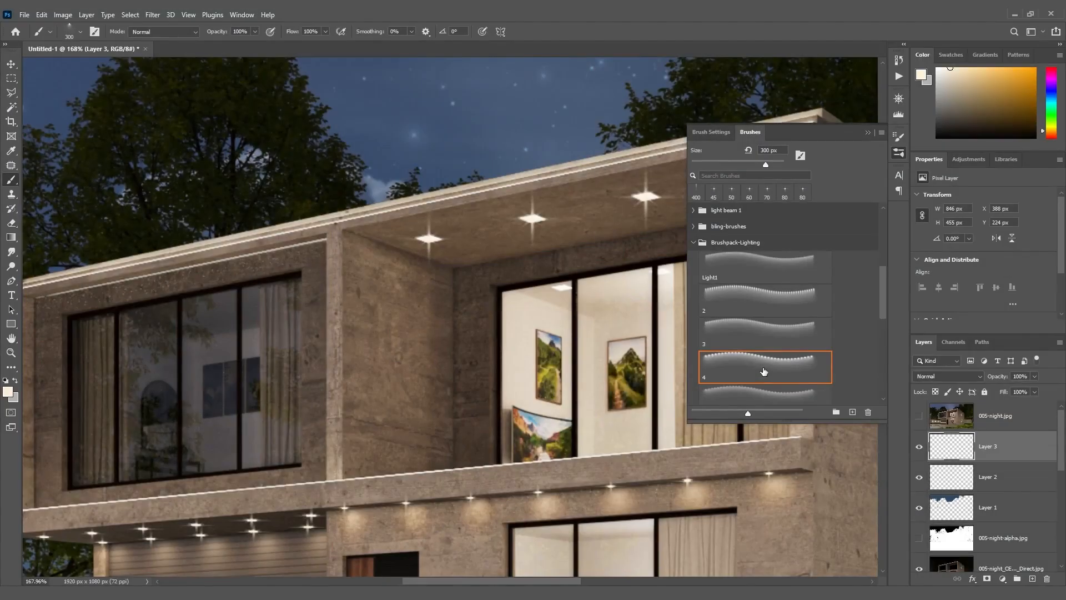
Stamp light glows beneath the balcony ceiling lights with the lighting brush reduced to 125 px
key("bracketleft")
key("bracketleft")
left_click(429, 243)
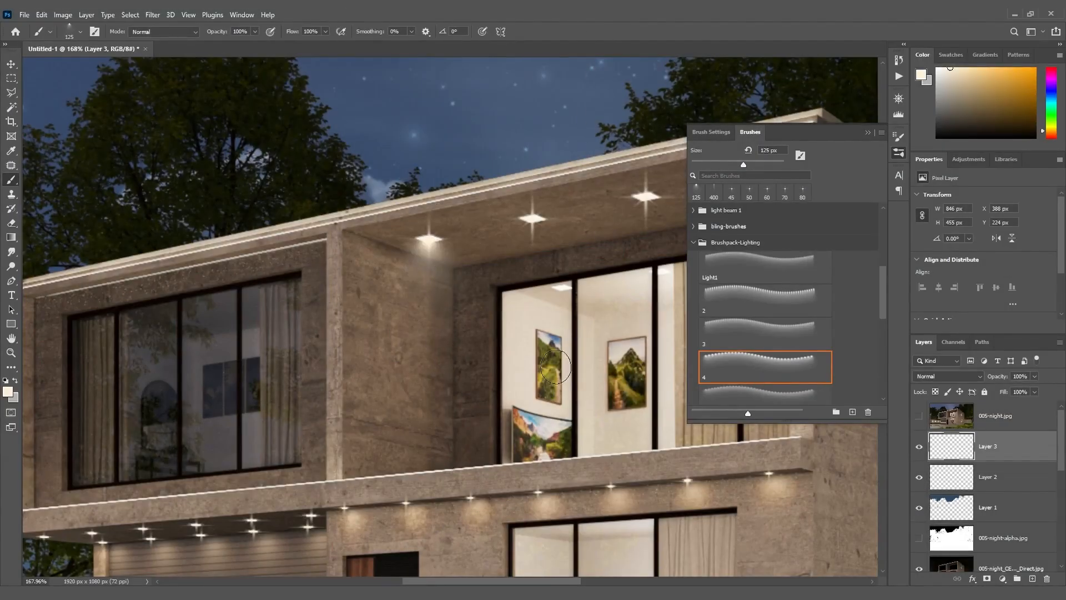
left_click(533, 229)
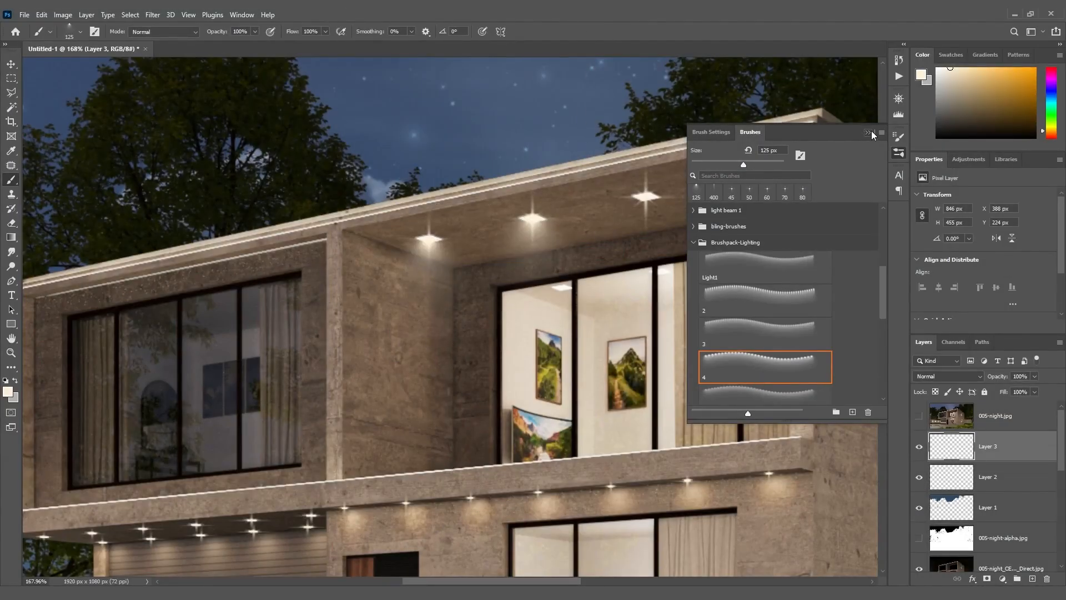
left_click(869, 133)
left_click(771, 174)
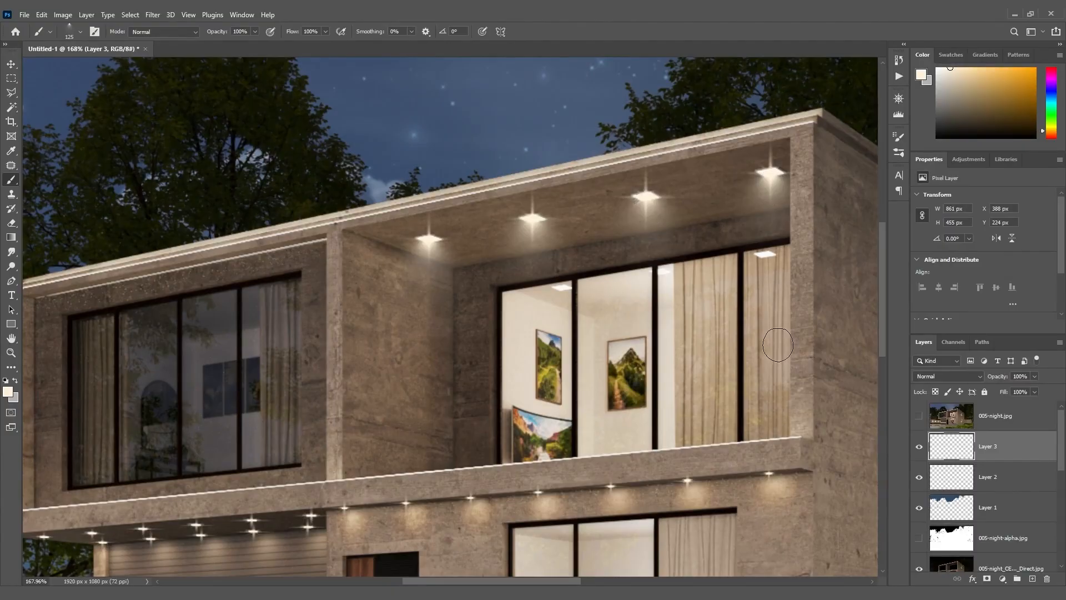
Stamp a light glow beneath the slab downlight nearest the building corner, using the brush at 35 px and then 45 px
scroll(845, 269, "down", 5)
scroll(761, 260, "up", 5)
key("bracketleft")
key("bracketleft")
key("bracketleft")
key("bracketleft")
key("bracketleft")
key("bracketleft")
key("bracketleft")
key("bracketleft")
key("bracketleft")
left_click(753, 253)
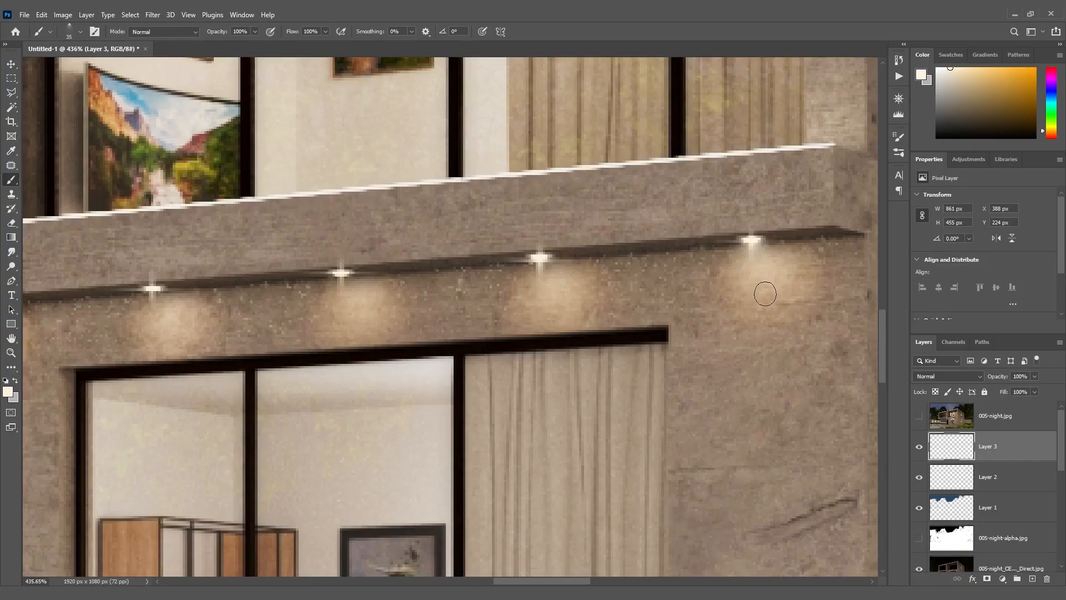
key("bracketright")
left_click(752, 250)
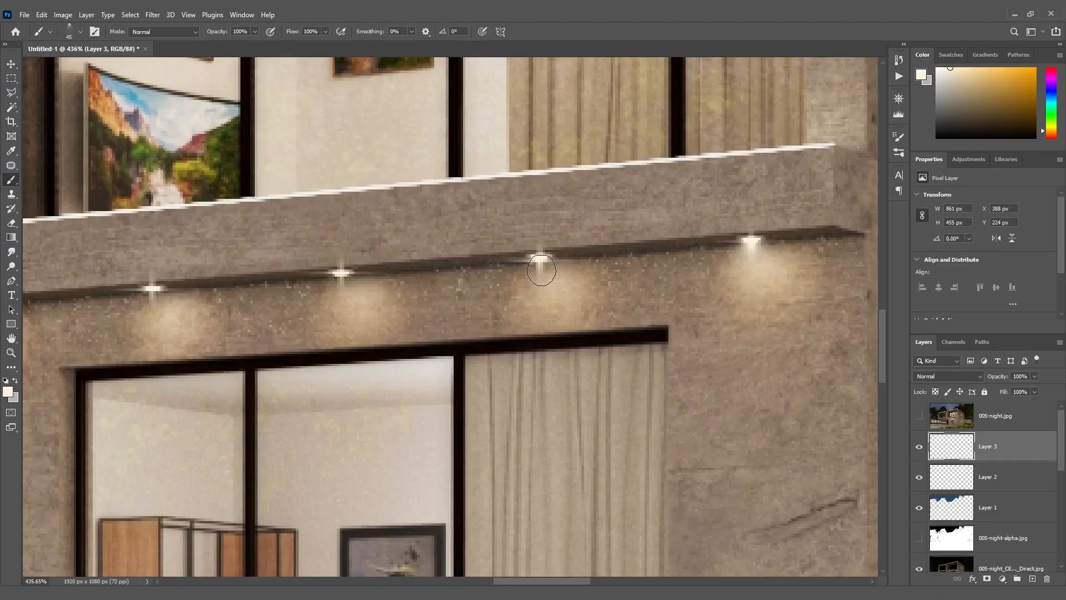
Stamp light glows beneath the other wall downlights toward the front door at 45 px, using 40 px for the last one
left_click(542, 266)
left_click(341, 292)
left_click_drag(533, 582, 479, 582)
left_click(629, 308)
left_click(455, 313)
left_click(285, 331)
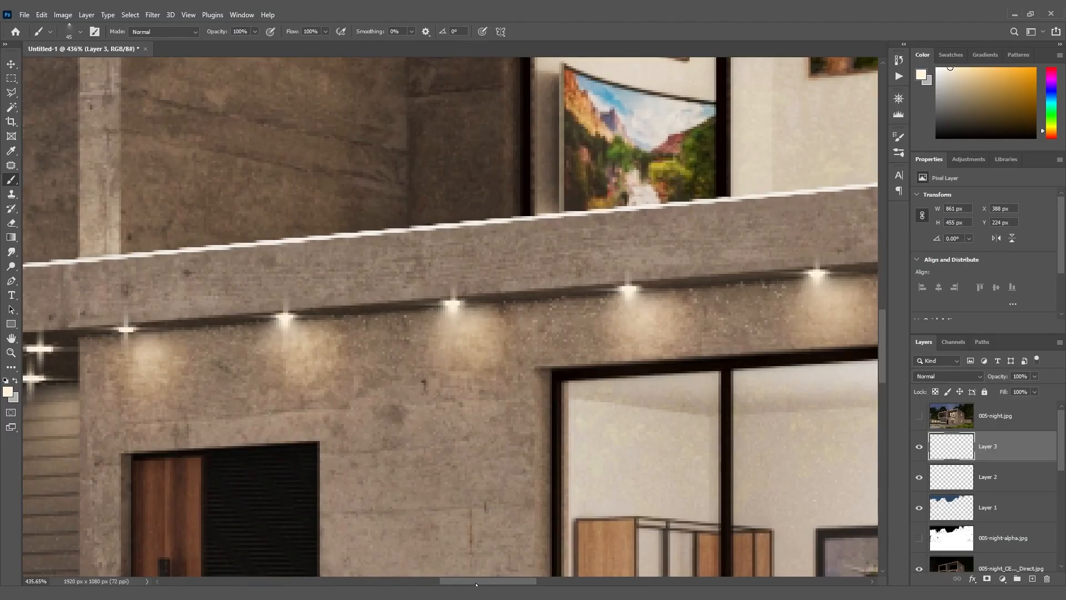
scroll(285, 333, "left", 6)
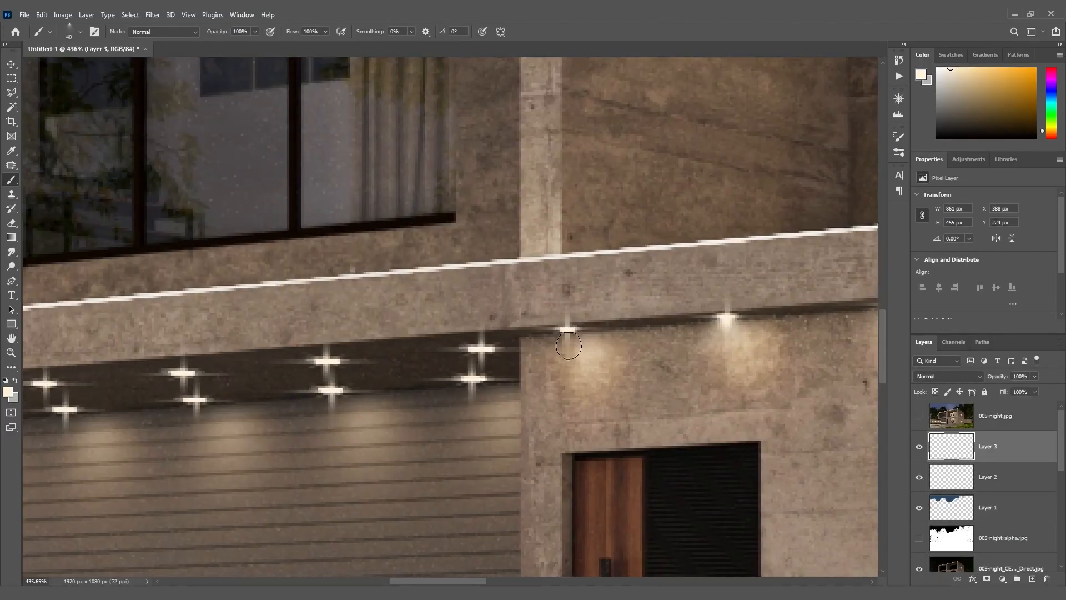
left_click(569, 339)
Stamp light glows beneath the six garage ceiling lights nearest the front door with the brush at 50 px
left_click(472, 393)
left_click(484, 363)
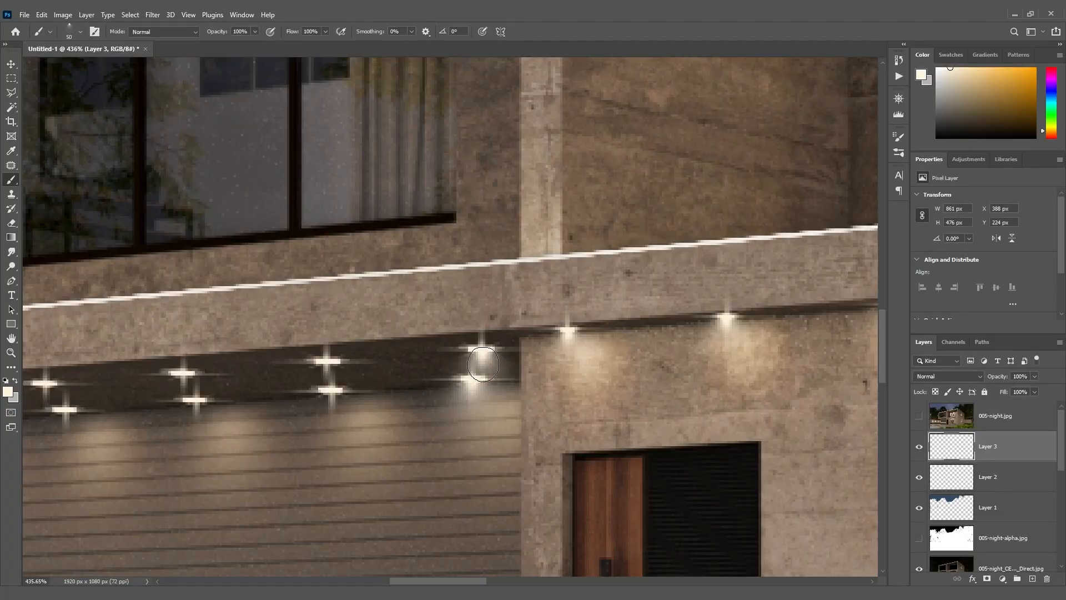
left_click(328, 377)
left_click(333, 406)
scroll(333, 405, "left", 6)
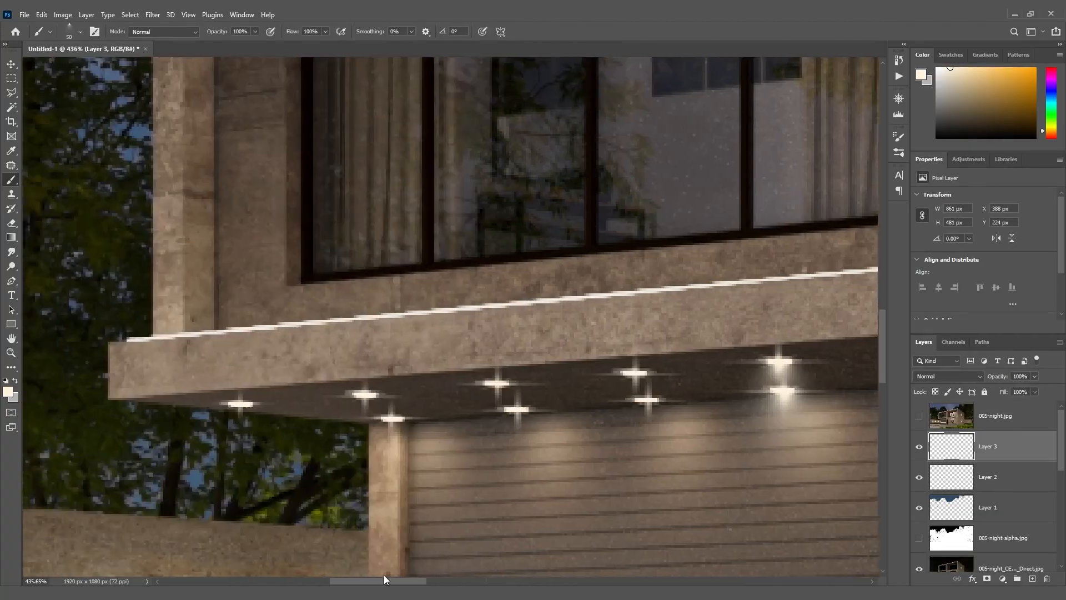
left_click(603, 416)
left_click(591, 387)
Stamp 50 px light glows beneath the five remaining garage ceiling lights toward the slab's far end
left_click(454, 397)
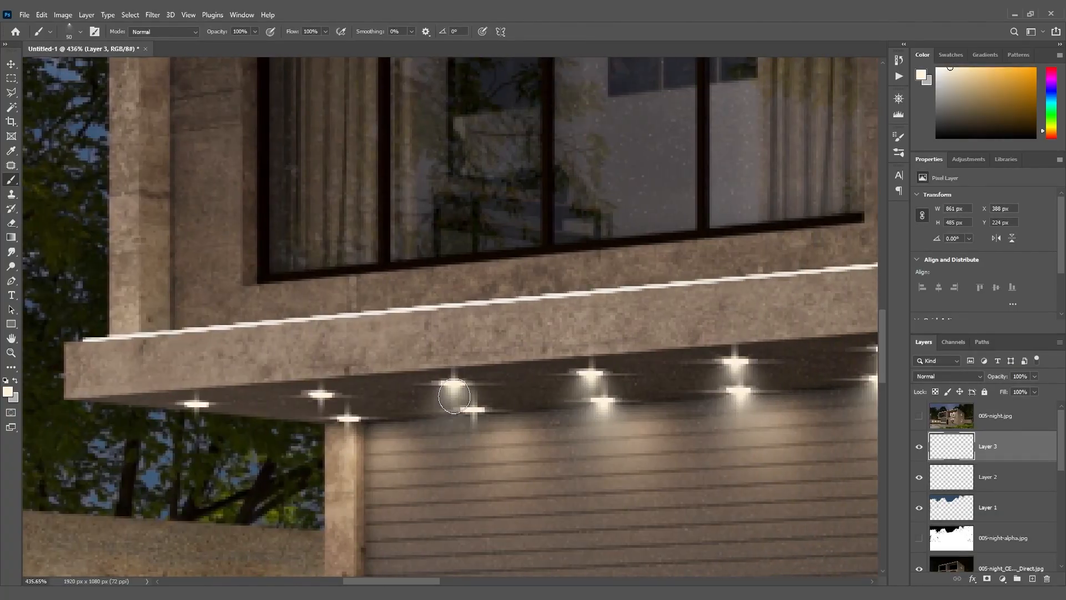
left_click(473, 423)
left_click(347, 432)
left_click(322, 409)
left_click(198, 414)
scroll(752, 426, "down", 3, "alt")
scroll(684, 490, "down", 4, "alt")
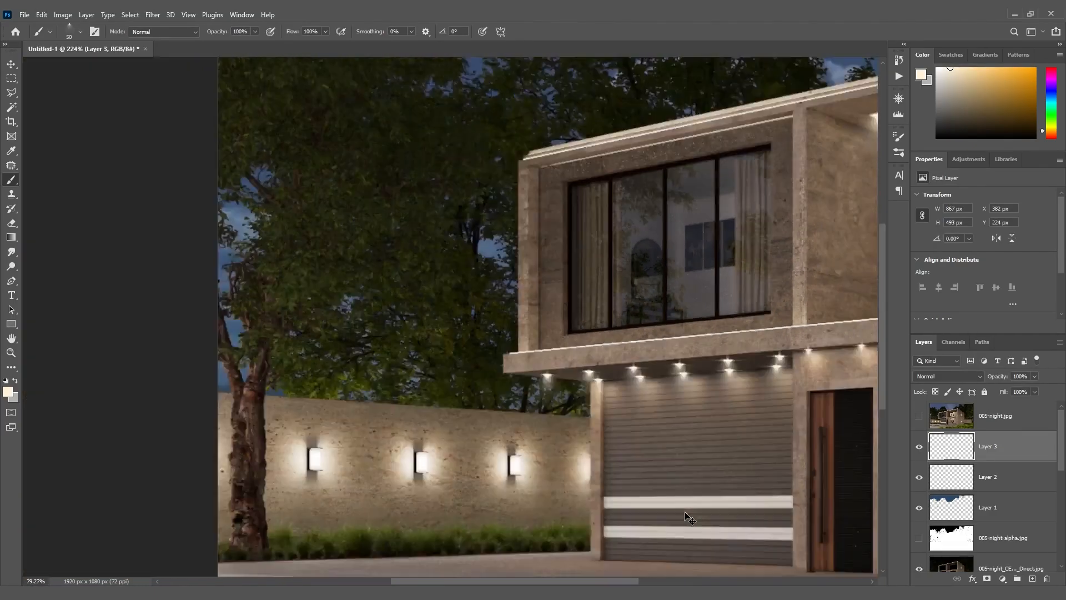
Set the opacity of the stars on Layer 2 to 80%
left_click(10, 65)
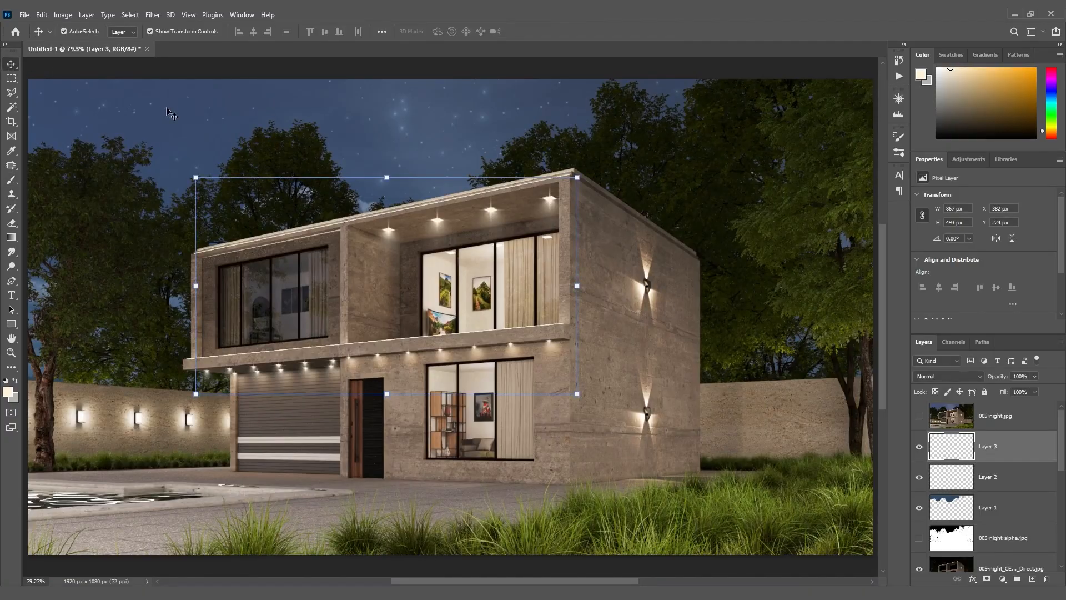
left_click(1005, 482)
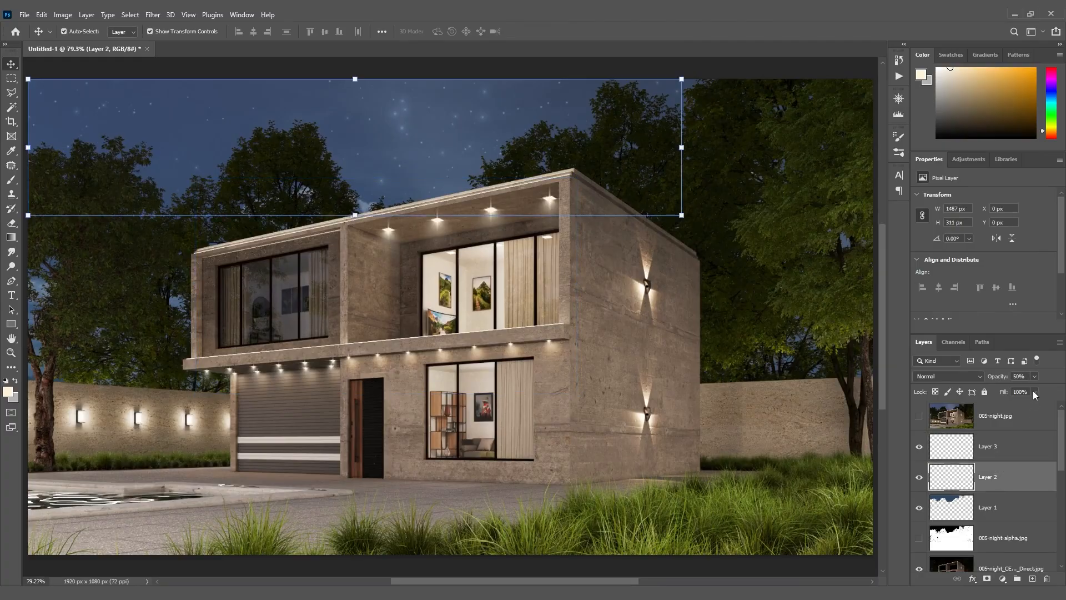
type("80")
Toggle the visibility of the 005-night.jpg layer to compare the original render with the edited composite
left_click(989, 423)
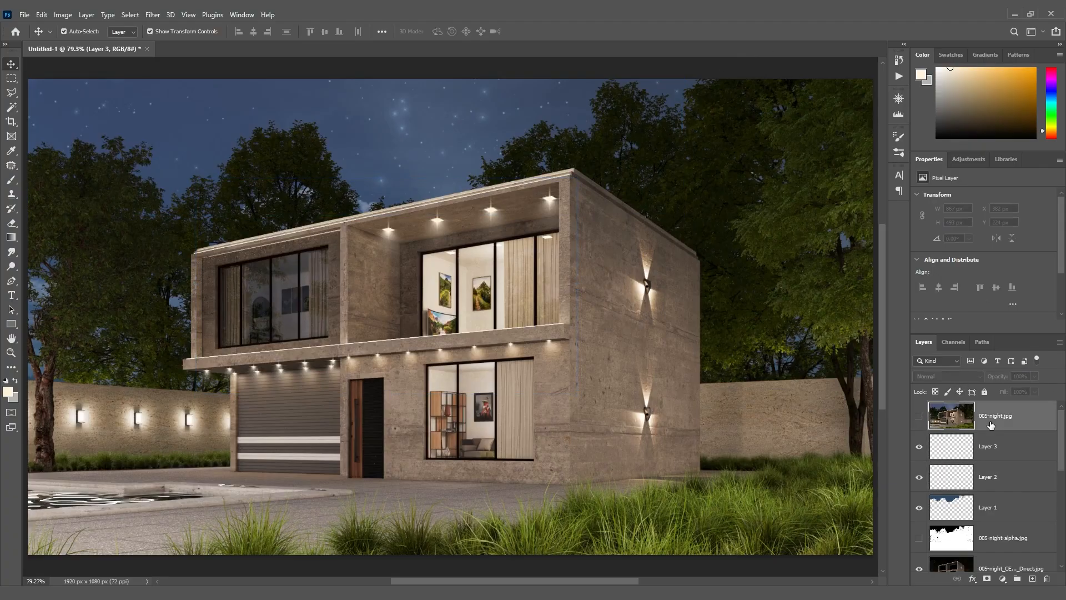
left_click(920, 418)
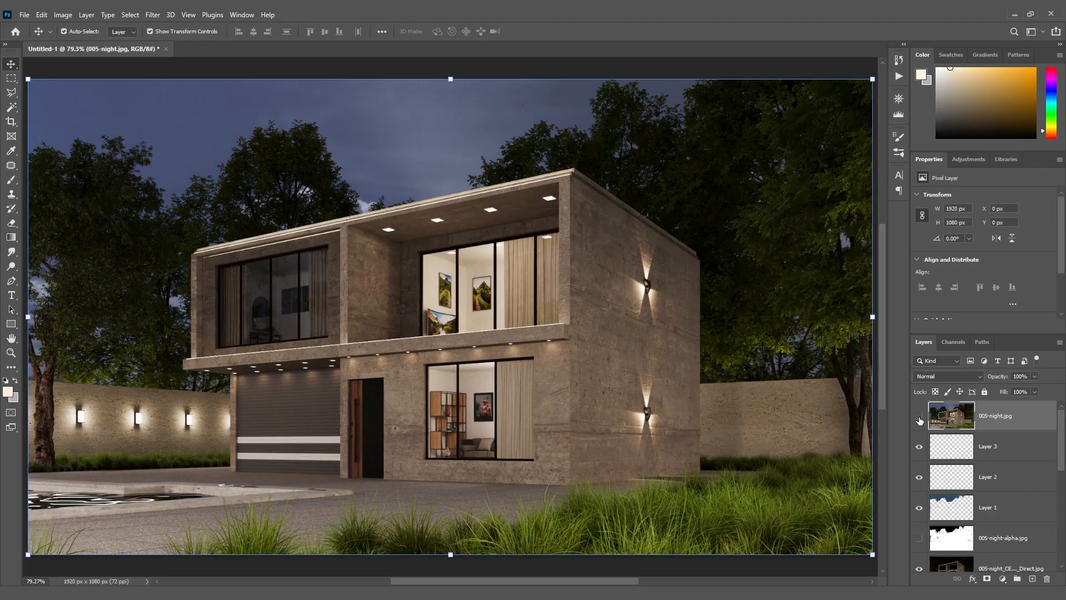
left_click(920, 420)
left_click(919, 420)
left_click(919, 420)
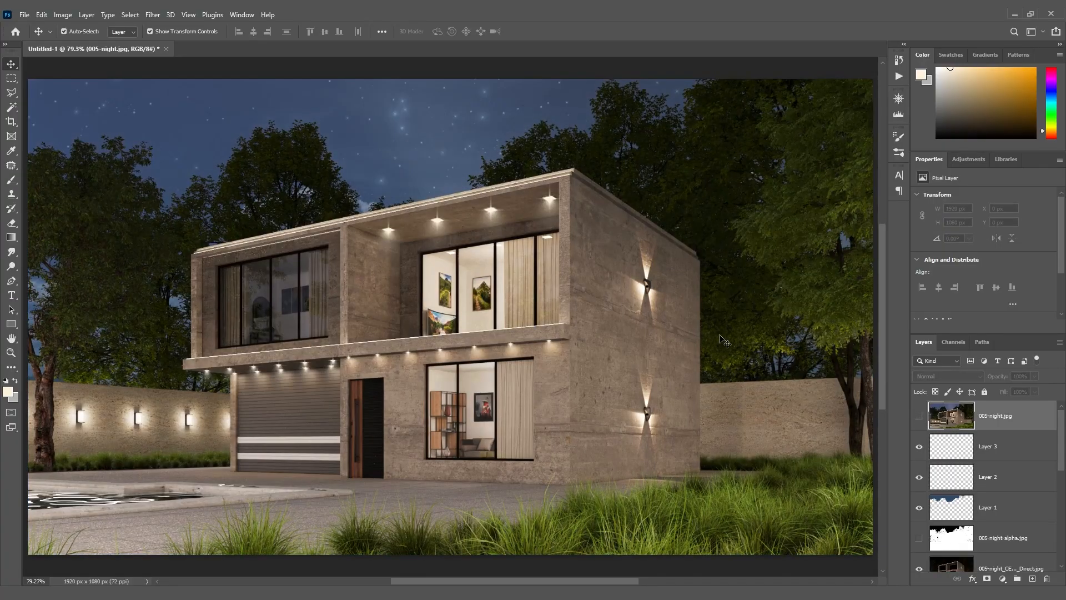
On Layer 3, set up the Brush tool with the starburst tip labelled 866 for the side wall's upper lamp
left_click(1027, 451)
scroll(636, 289, "up", 6)
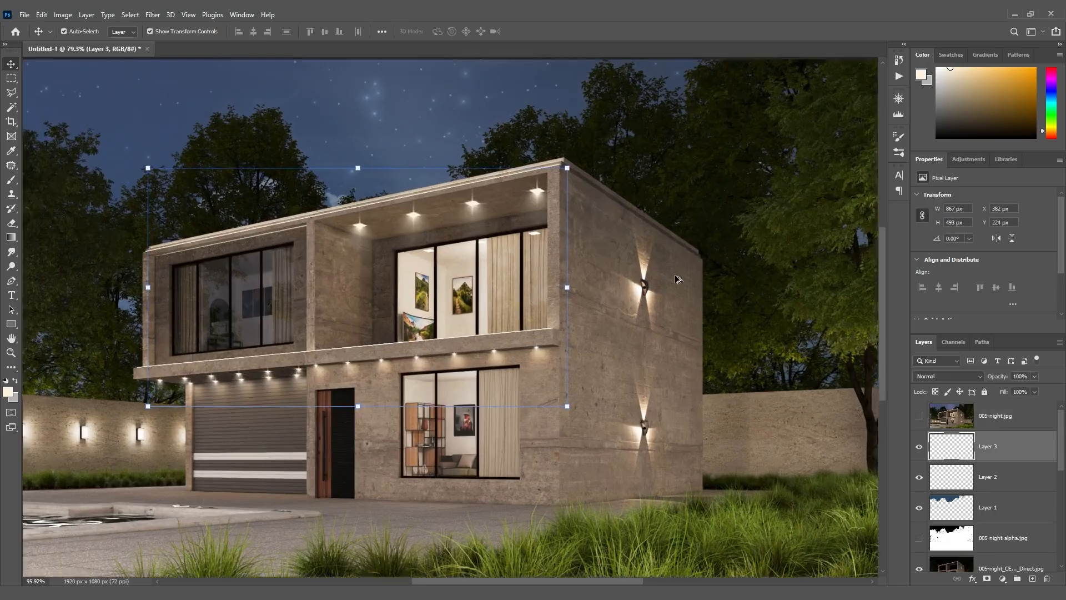
scroll(634, 290, "up", 2)
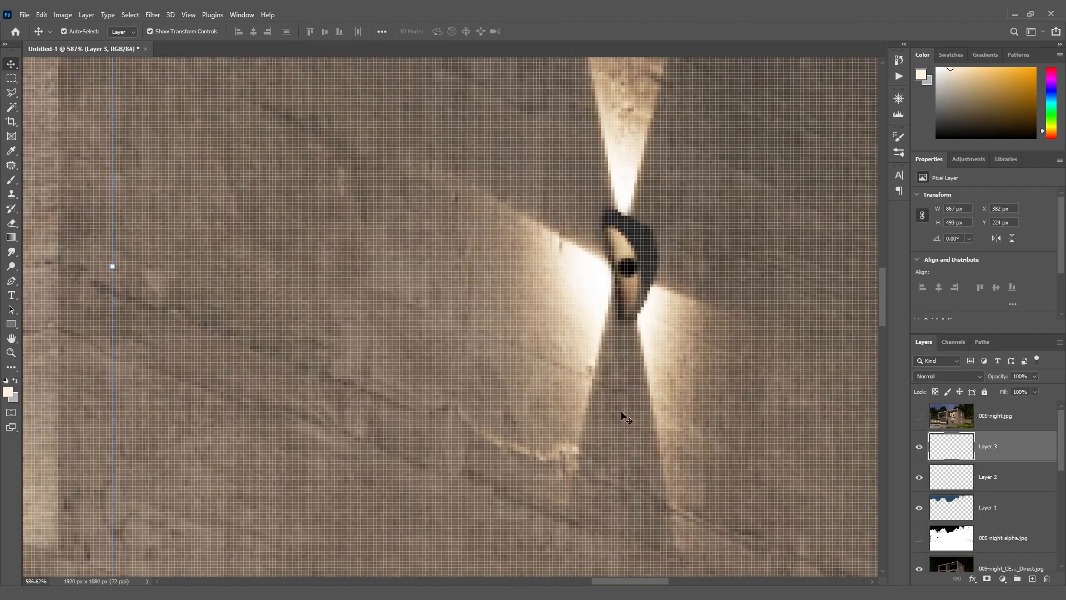
key("b")
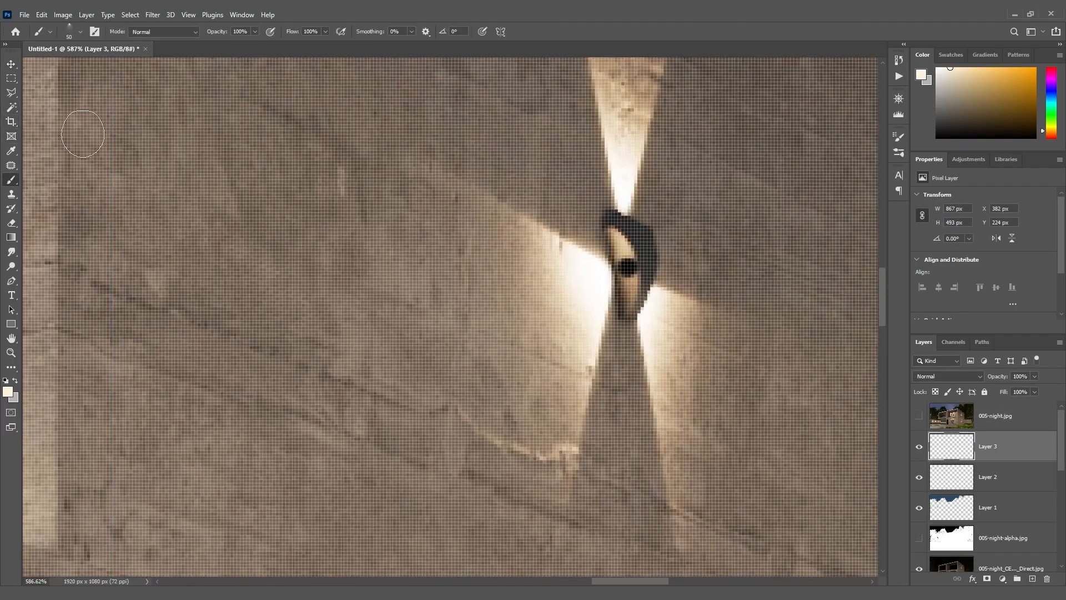
left_click(900, 139)
left_click(814, 177)
Stamp a light glint at the center of the side wall's upper lamp with the brush at 25 px
left_click(620, 282)
key("ctrl+z")
key("bracketleft")
key("bracketleft")
key("bracketleft")
key("bracketleft")
key("bracketleft")
key("bracketleft")
key("bracketleft")
key("bracketleft")
key("bracketleft")
key("bracketleft")
key("bracketleft")
key("bracketleft")
key("bracketleft")
key("bracketleft")
key("bracketleft")
key("bracketleft")
key("bracketleft")
key("bracketleft")
key("bracketleft")
key("bracketleft")
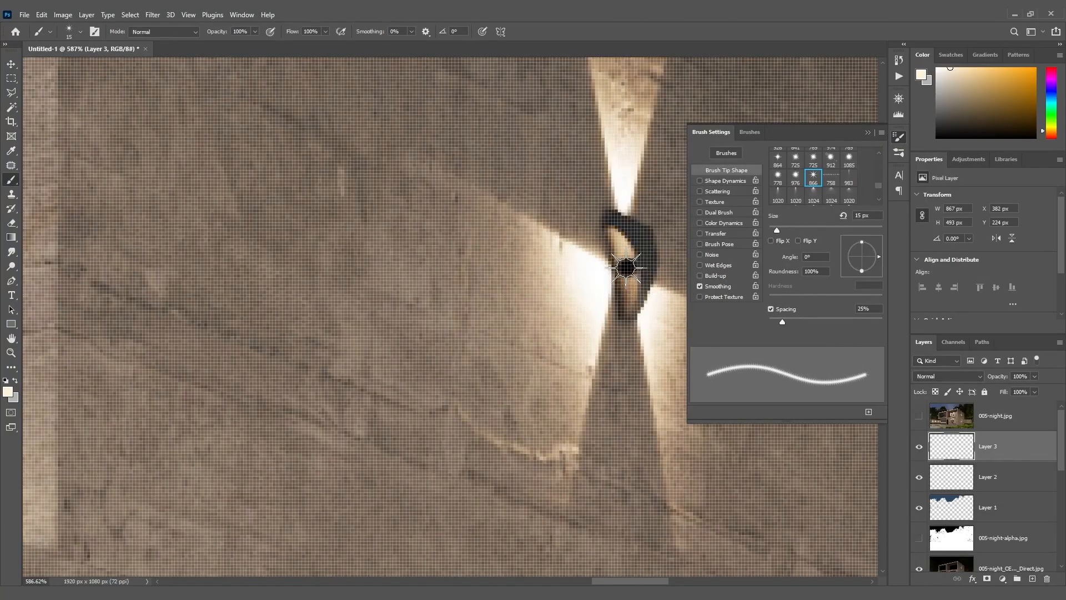
key("bracketright")
key("bracketright")
left_click(628, 268)
Stamp a matching 25 px light glint on the side wall's lower lamp and leave the Brush tool
left_click(869, 134)
left_click_drag(883, 306, 886, 429)
left_click(628, 198)
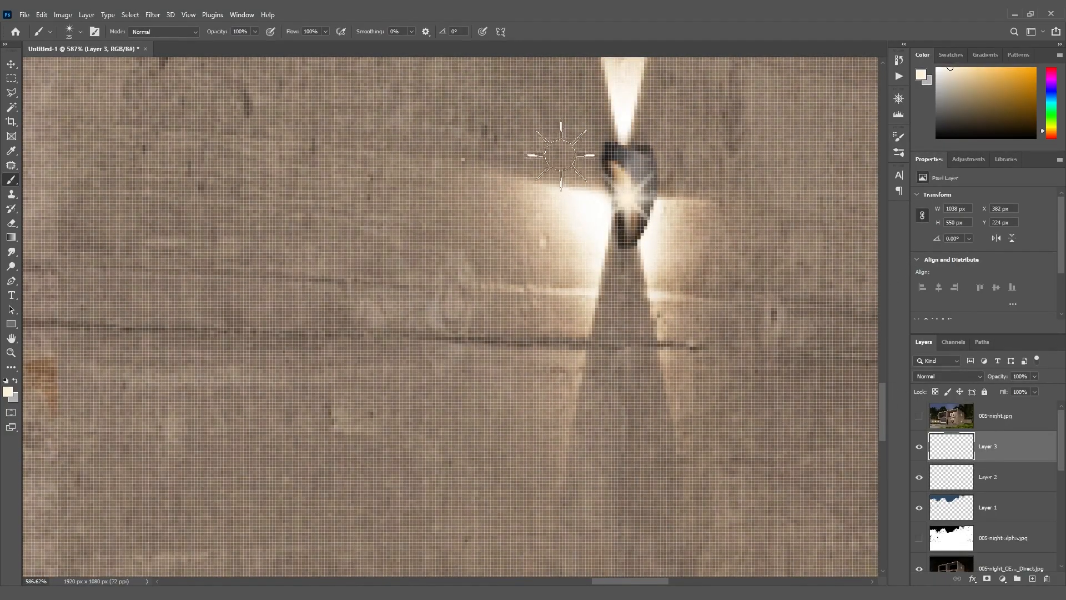
key("ctrl+0")
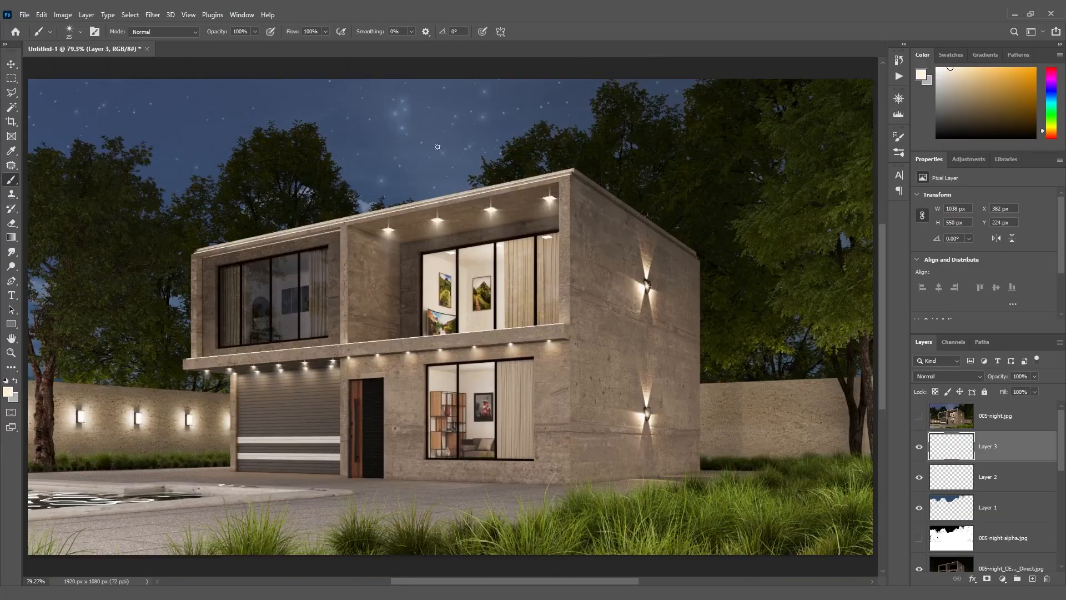
key("v")
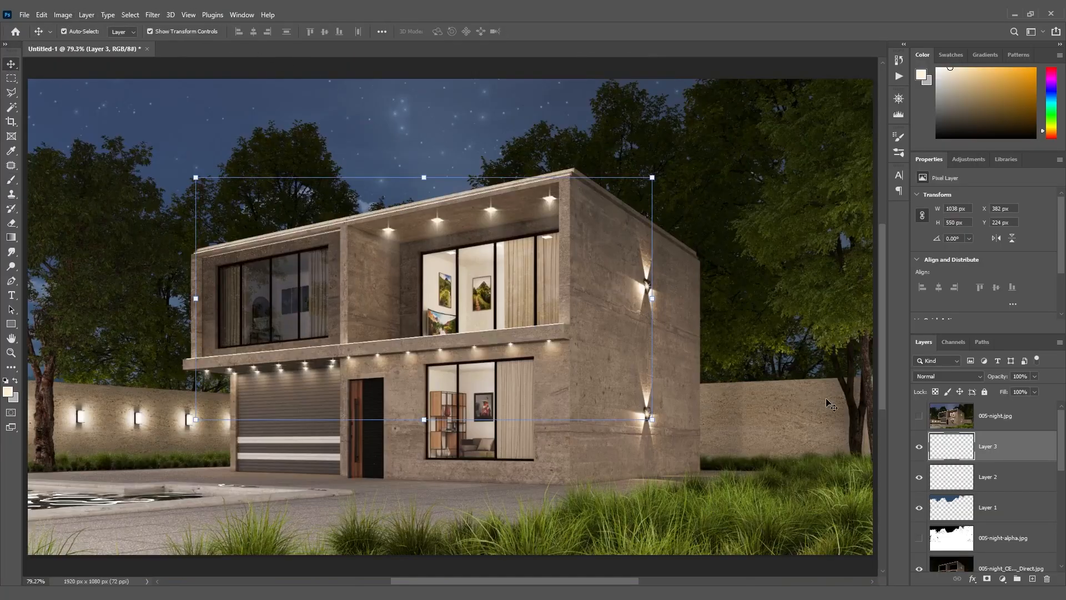
Toggle the visibility of the 005-night.jpg layer to compare the wall lamp glints and sky with the original render
left_click(918, 417)
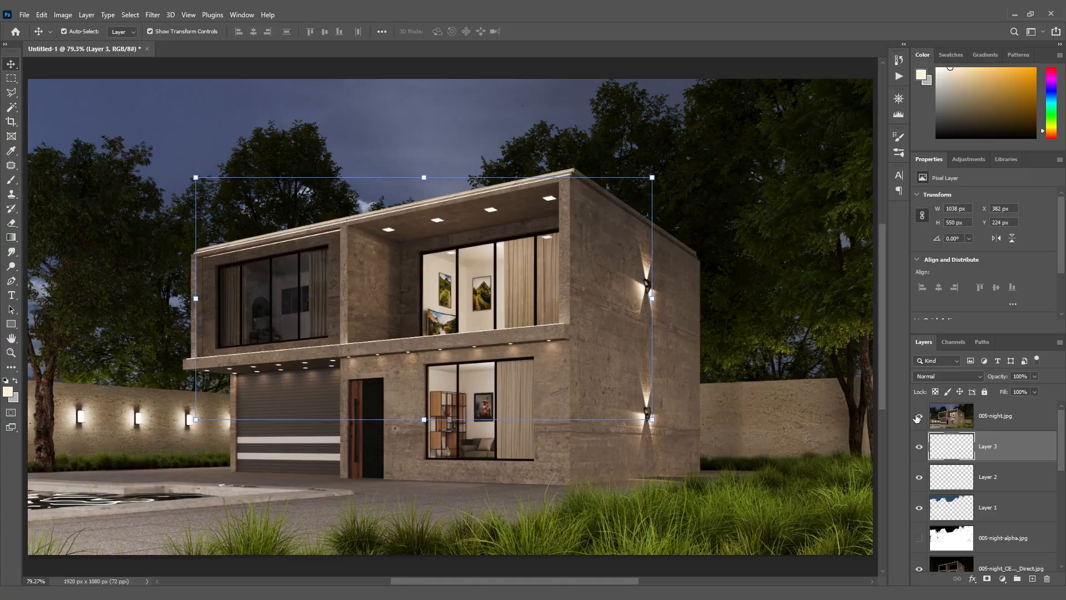
left_click(918, 417)
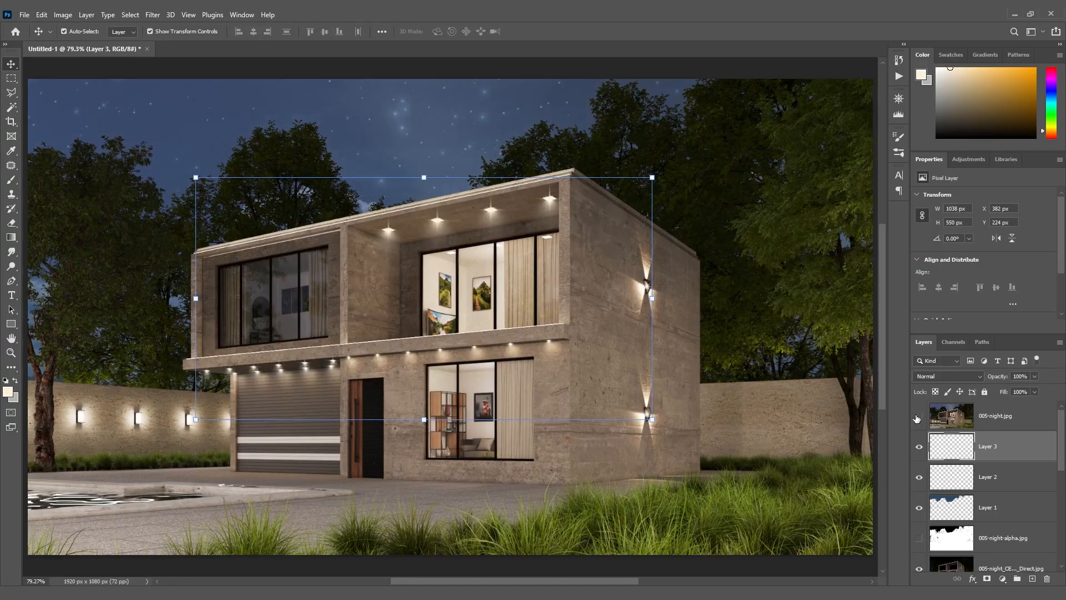
left_click(918, 417)
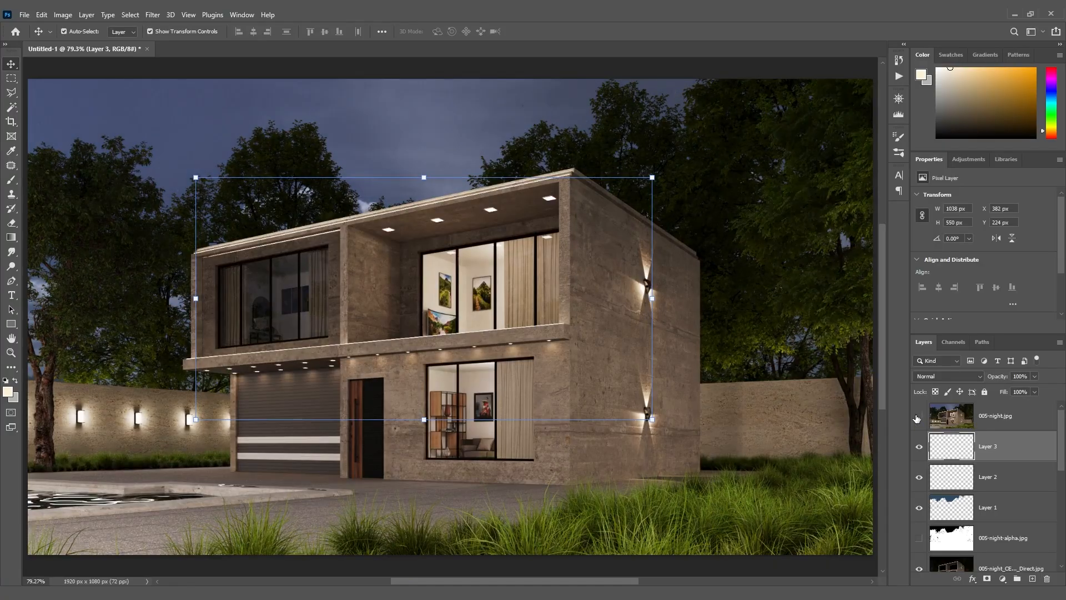
left_click(918, 417)
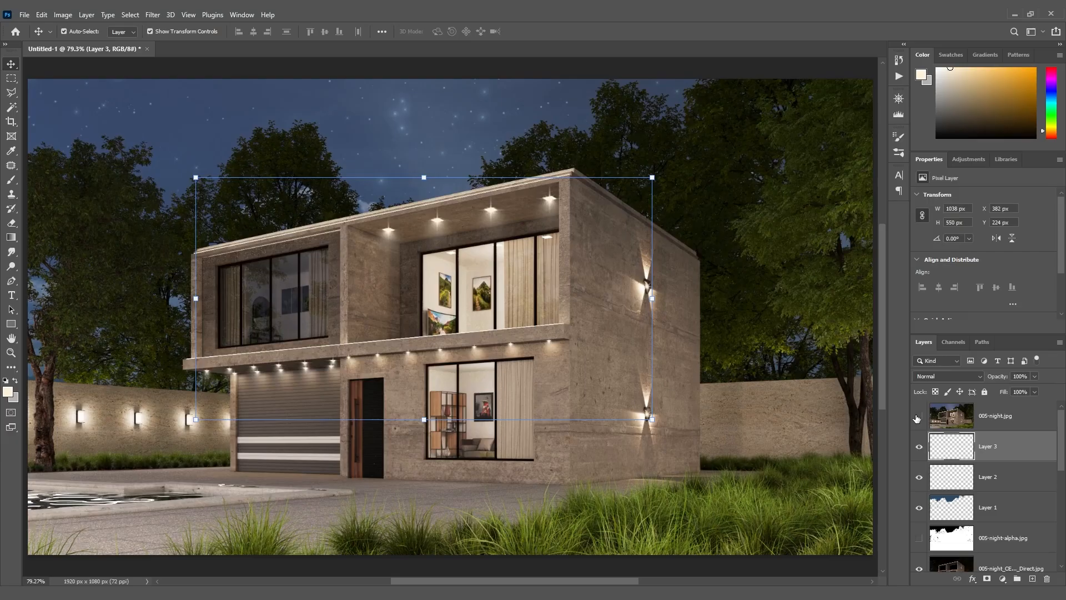
left_click(918, 417)
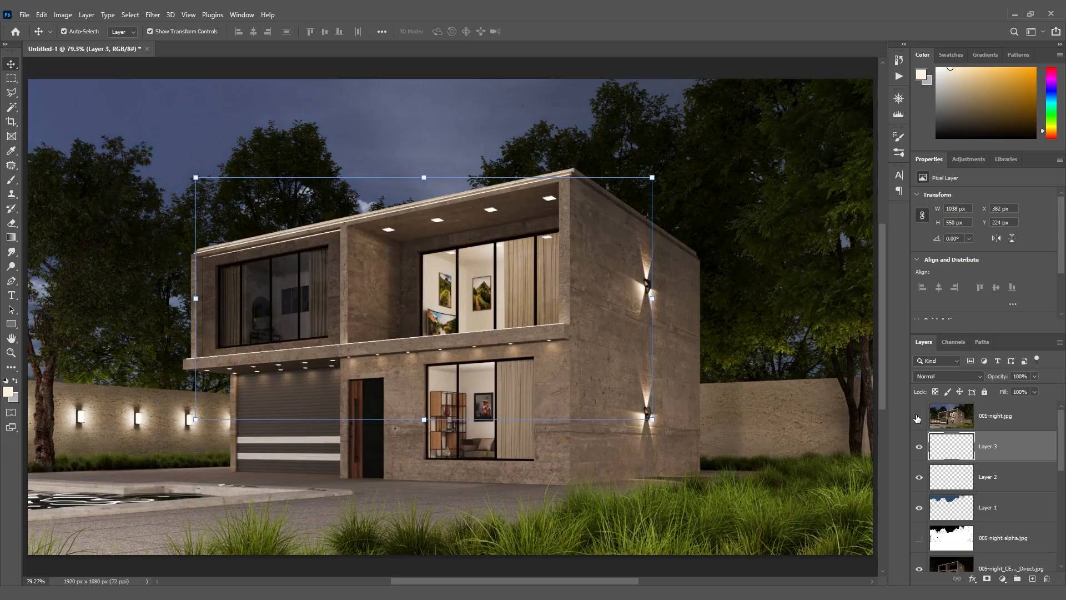
left_click(918, 417)
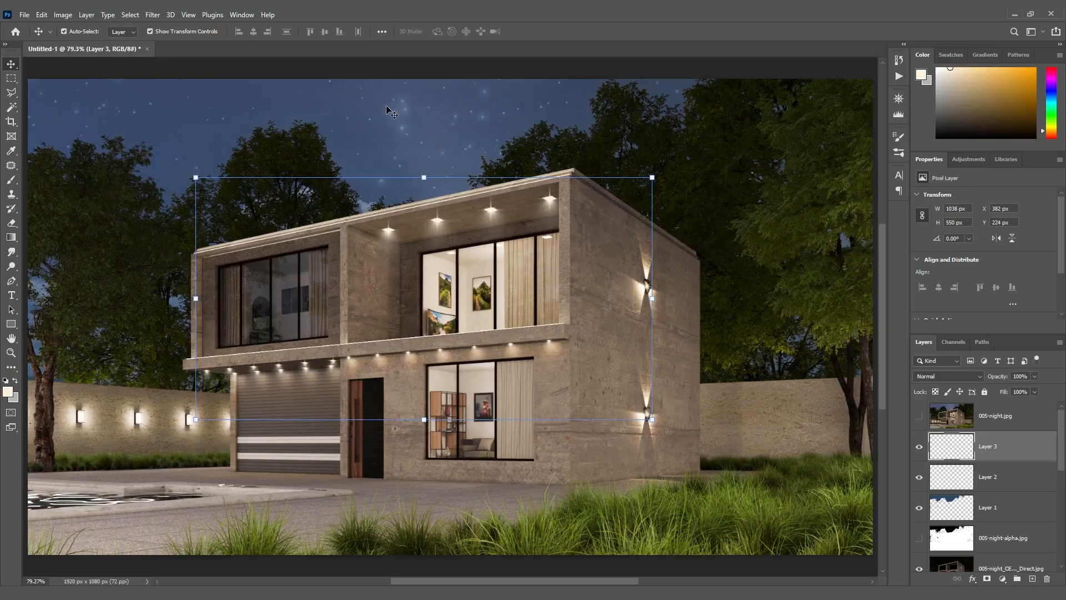
Set the opacity of the stars on Layer 2 to 40% and deselect the layer
left_click(1021, 481)
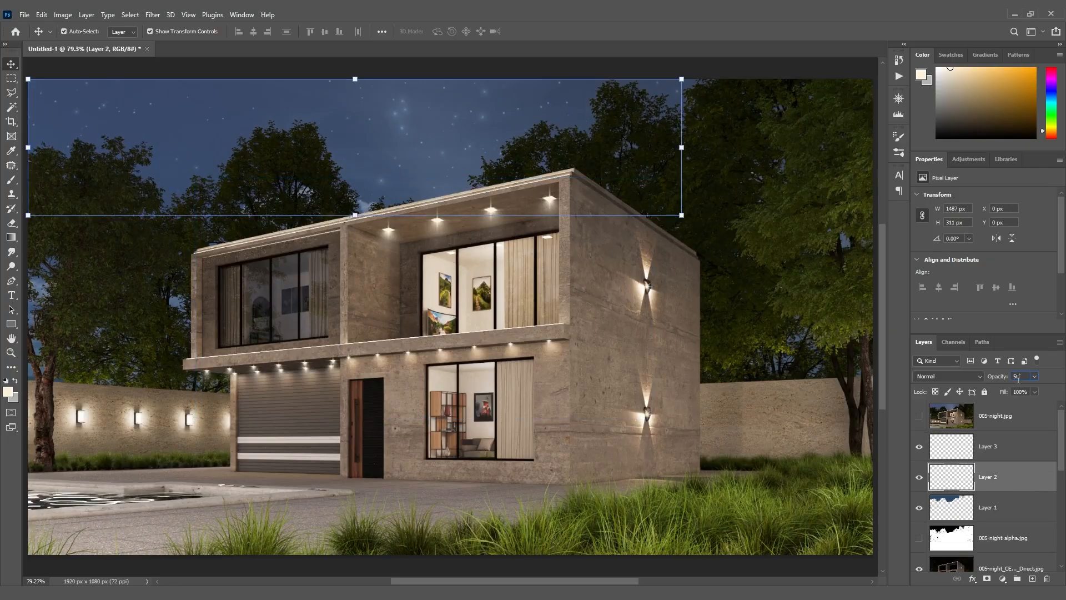
left_click(1018, 377)
type("60")
type("40")
left_click(478, 66)
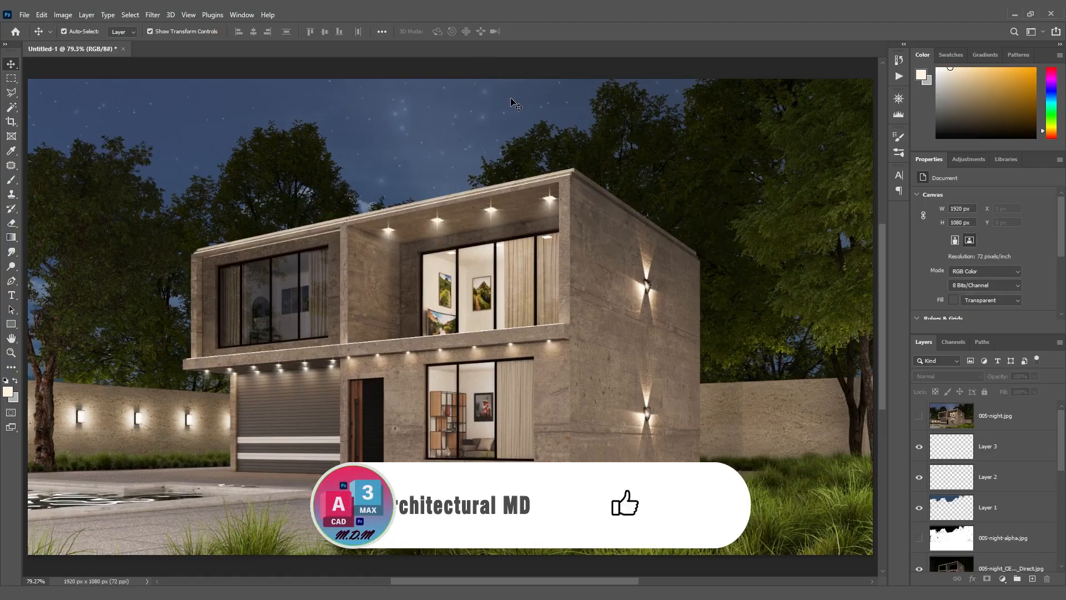
Compare the finished composite with the original render by repeatedly showing and hiding the 005-night.jpg layer, leaving it hidden
left_click(919, 418)
left_click(919, 418)
left_click(919, 417)
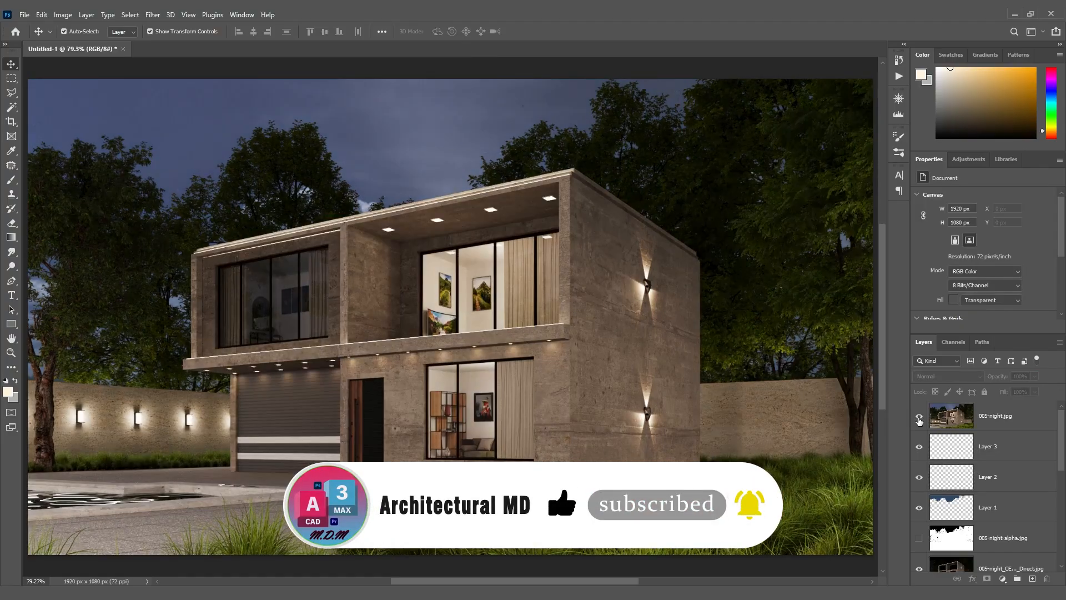
left_click(919, 419)
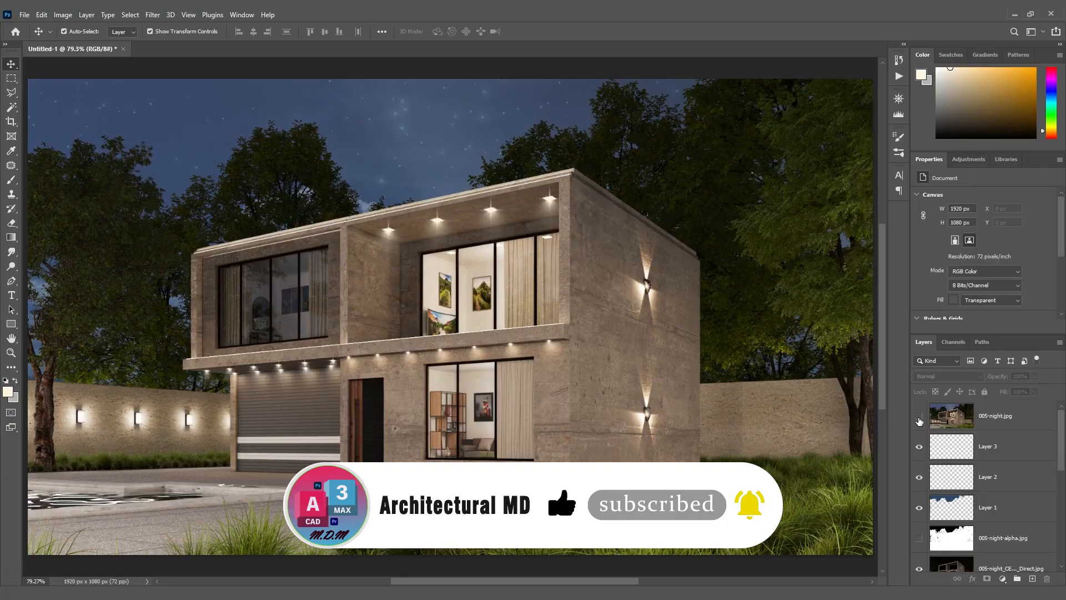
left_click(919, 419)
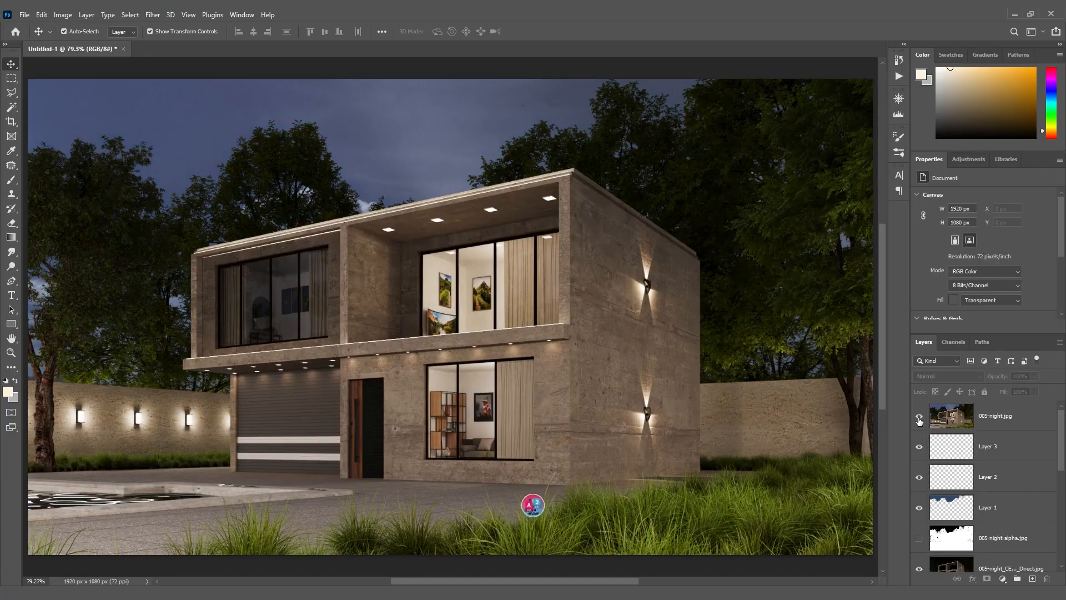
left_click(919, 421)
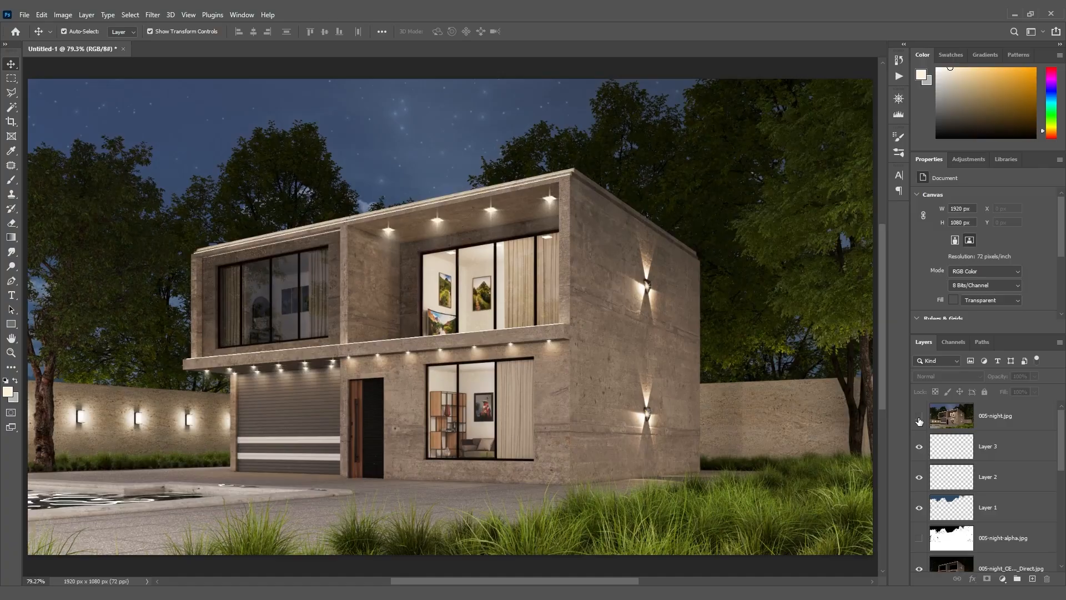